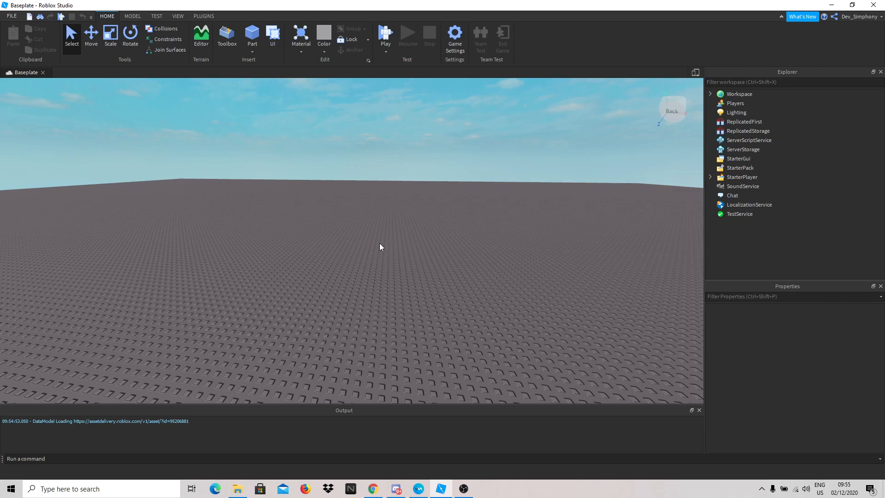
right_click_drag(413, 238, 416, 236)
key("s")
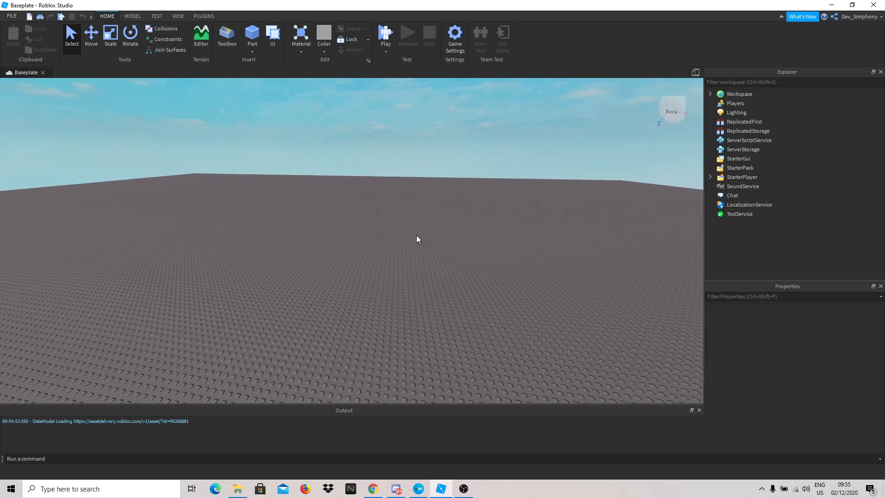
key("w")
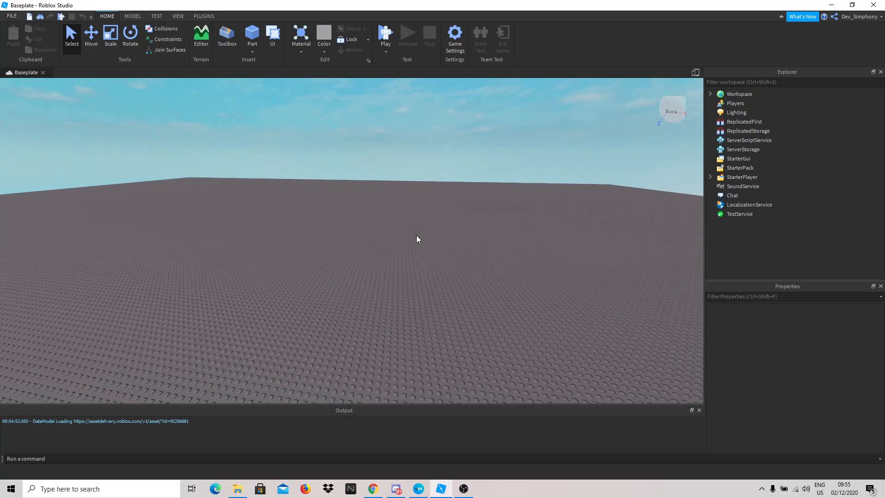
key("s")
key("s")
key("d")
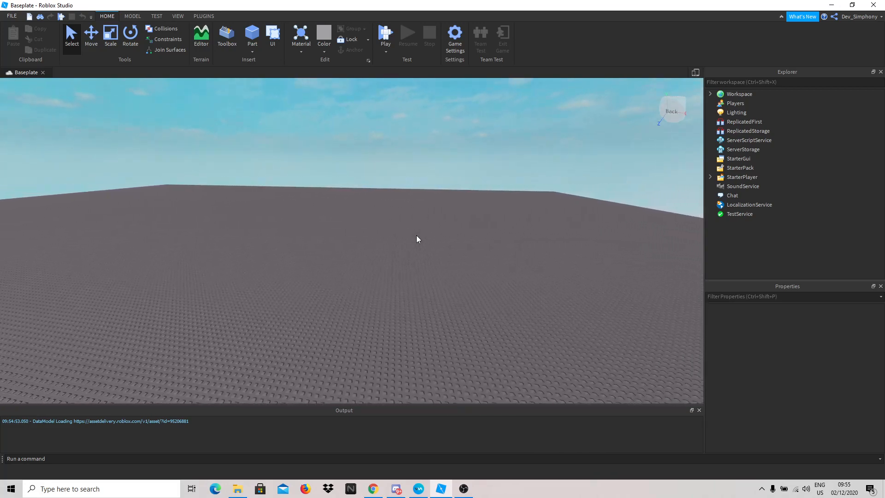
right_click_drag(416, 235, 414, 233)
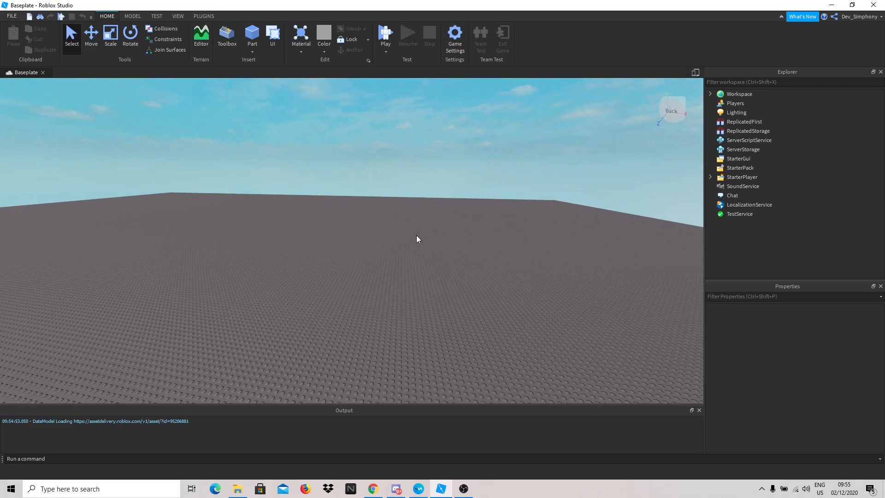
key("s")
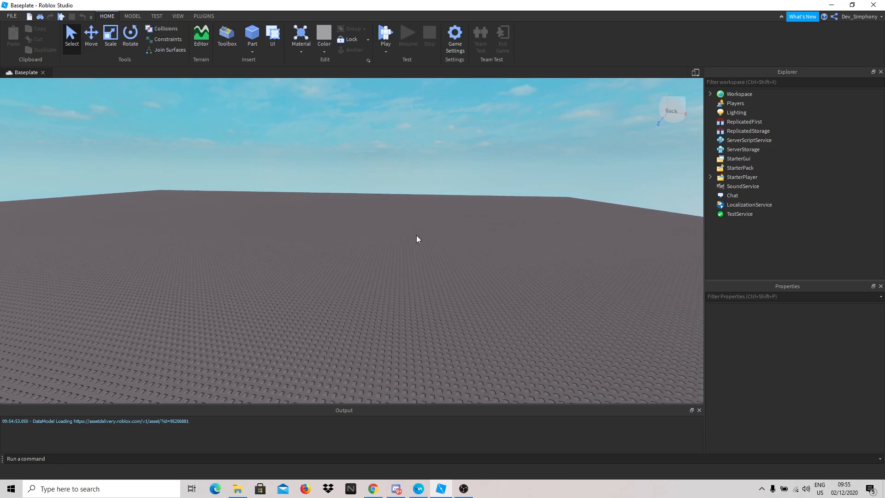
- Expand Workspace in the Explorer to show its contents
left_click(710, 93)
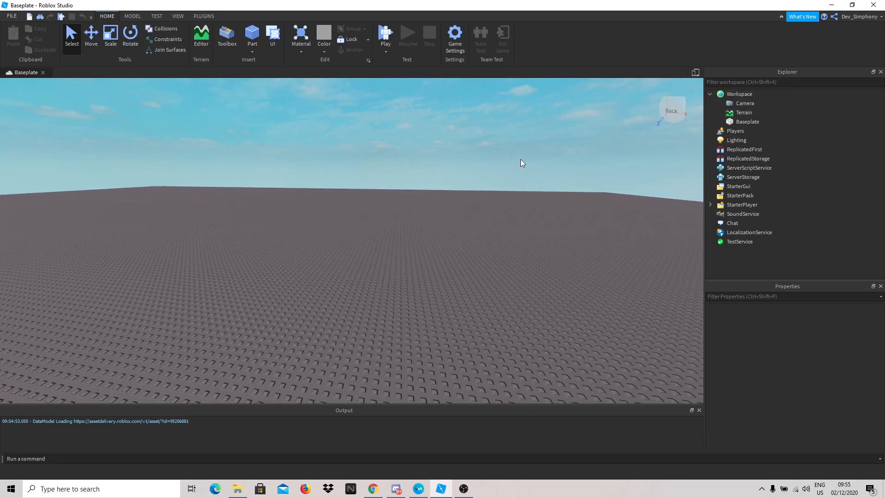
key("q")
key("w")
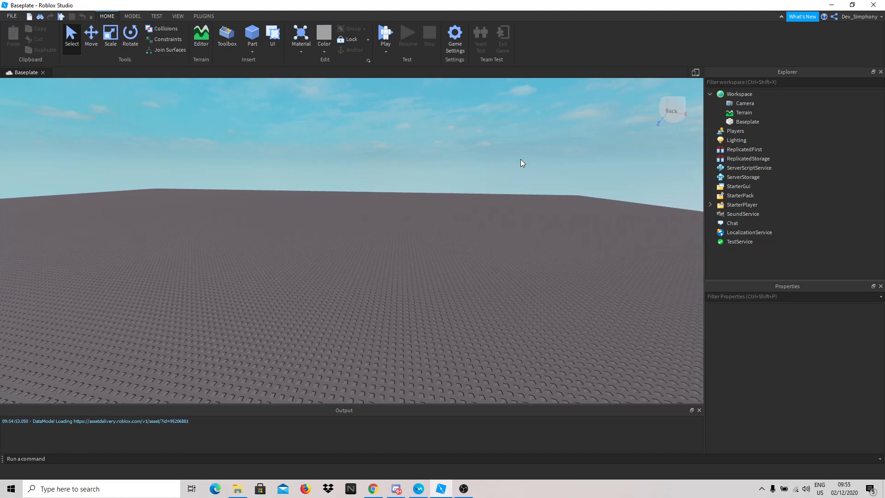
key("q")
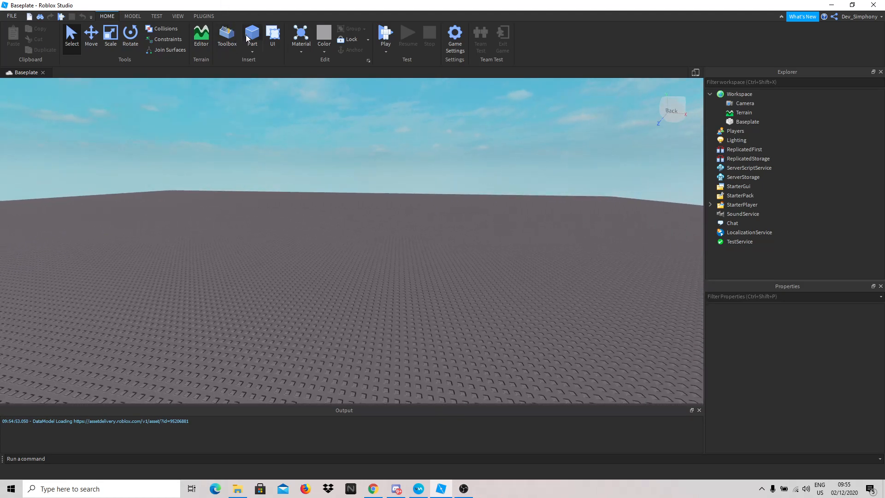
left_click(252, 35)
key("f")
key("s")
key("Delete")
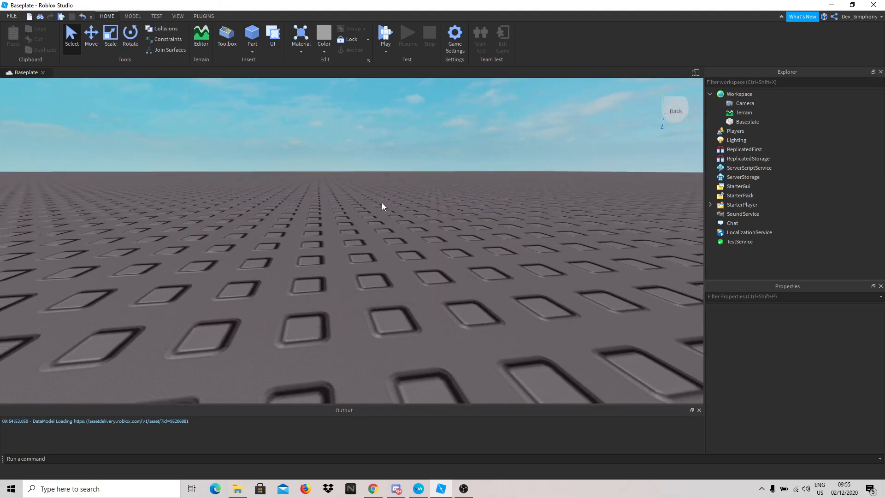
key("e")
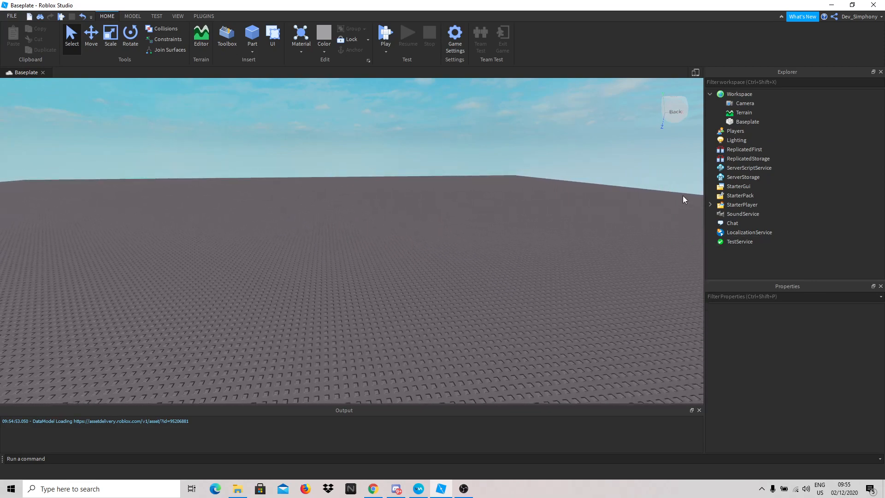
- Add a Tool object to StarterPack and insert a Part inside that Tool
left_click(739, 196)
left_click(760, 195)
left_click(751, 232)
left_click(752, 204)
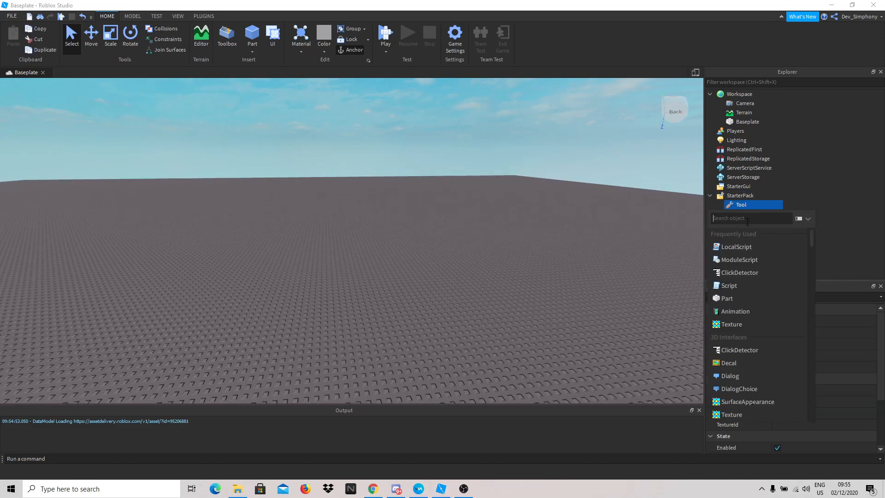
left_click(730, 298)
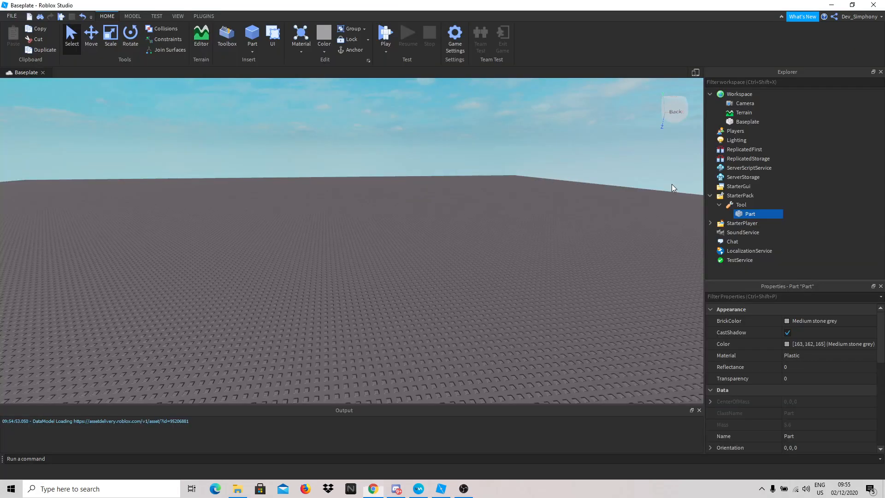
- Rename the Tool's part to Handle and move it into Workspace for editing
double_click(750, 215)
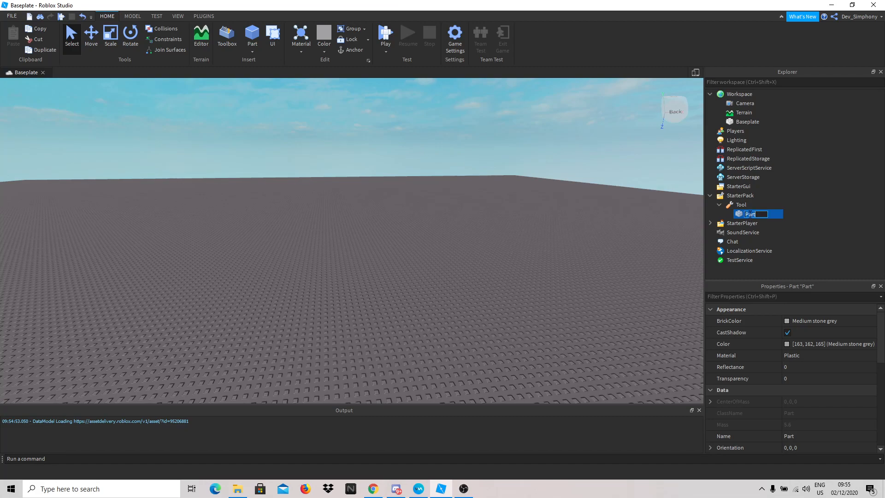
type("Handle")
key("Return")
right_click_drag(368, 124, 286, 129)
right_click_drag(475, 115, 680, 175)
left_click_drag(752, 214, 737, 94)
key("f")
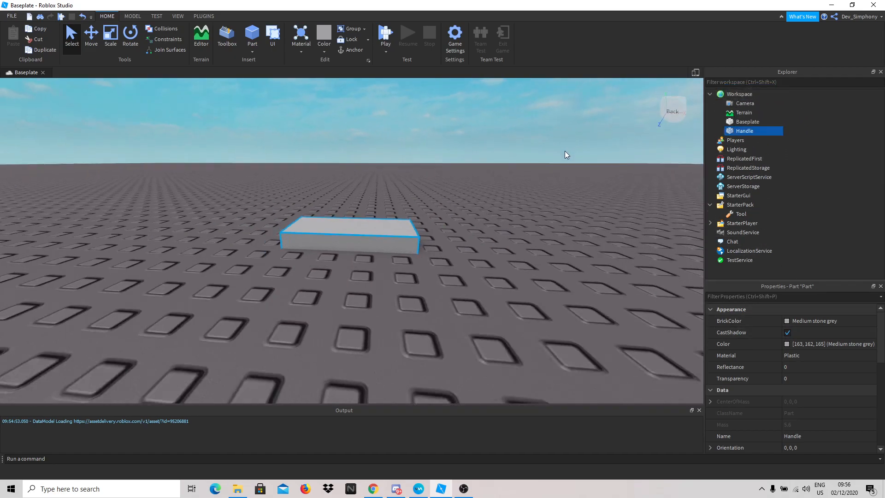
- Raise the Handle part above the baseplate and shorten it along its long axis
key("ctrl+2")
left_click_drag(348, 179, 353, 165)
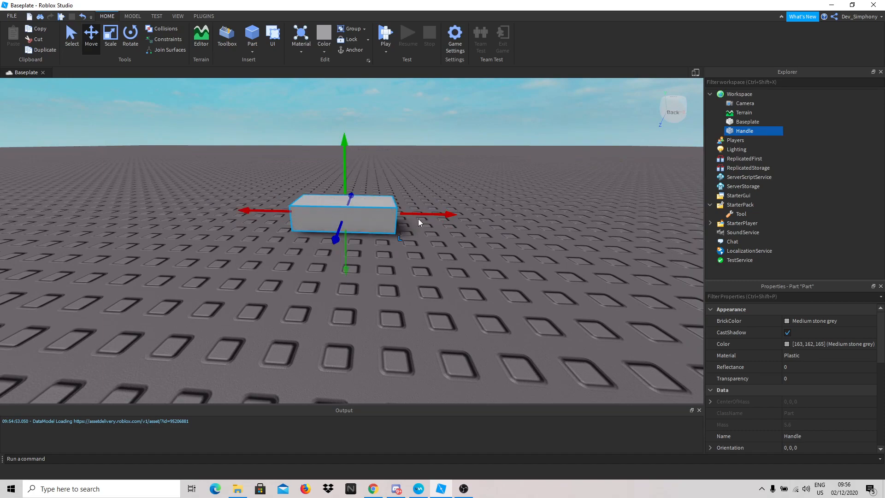
key("ctrl+4")
key("ctrl+3")
left_click_drag(416, 212, 372, 209)
key("f")
- Scale down the Handle's width and thickness to form a slim bar
right_click_drag(379, 206, 431, 264)
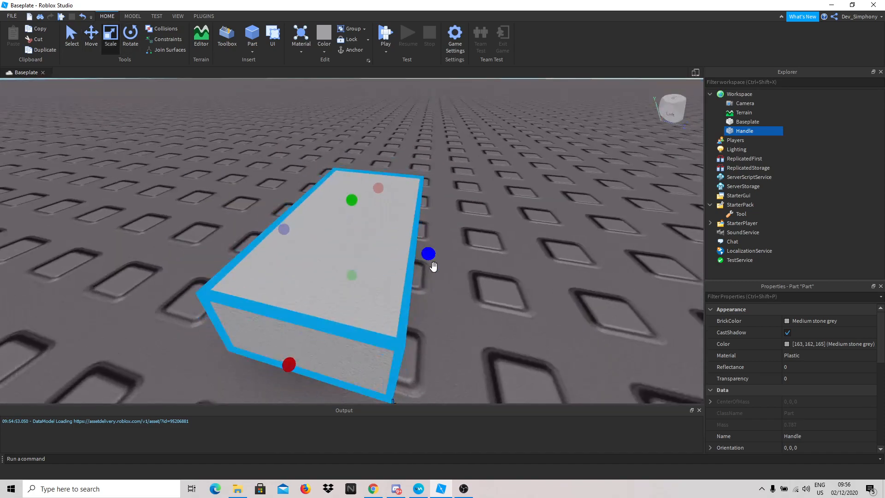
left_click_drag(432, 256, 354, 256)
key("d")
right_click_drag(354, 257, 362, 227)
left_click_drag(345, 204, 346, 212)
left_click_drag(351, 176, 341, 122)
- Duplicate the slim Handle bar and reshape the copy into a short, taller plate at one end of the bar
key("ctrl+1")
key("ctrl+2")
key("d")
right_click_drag(414, 164, 413, 165)
key("s")
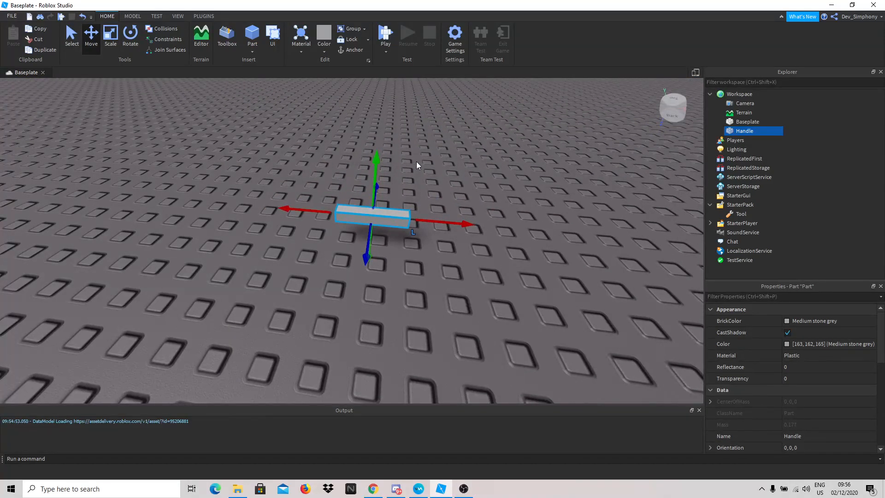
key("ctrl+d")
key("ctrl+3")
left_click_drag(326, 212, 415, 181)
key("d")
right_click_drag(438, 198, 438, 198)
key("ctrl+2")
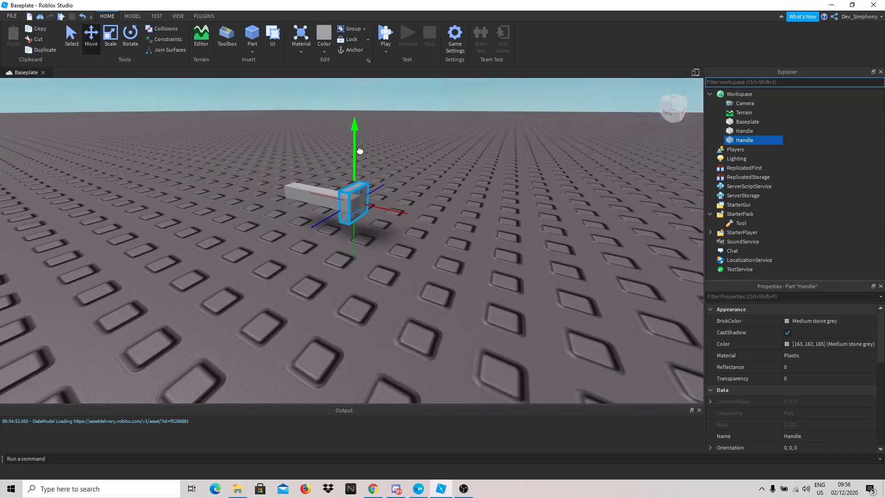
- Duplicate the end plate and move the copy to the opposite end of the bar
scroll(401, 220, "up", 2)
scroll(400, 220, "down", 3)
key("ctrl+d")
left_click_drag(612, 203, 508, 205)
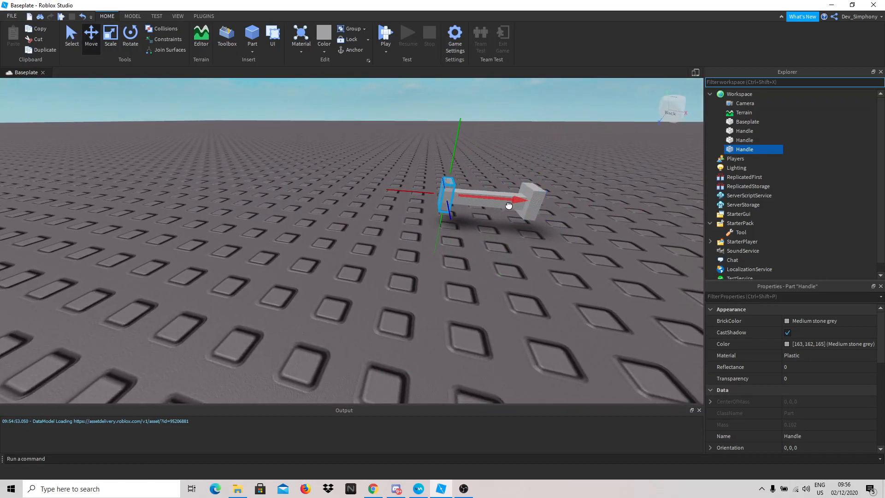
- Select both end plates and set their BrickColor to the very dark blue-black swatch
left_click(533, 200, "ctrl")
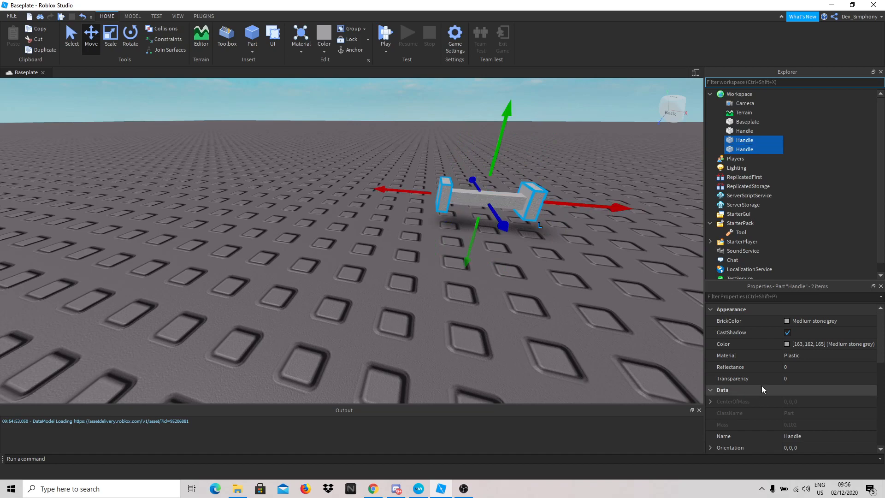
left_click(786, 318)
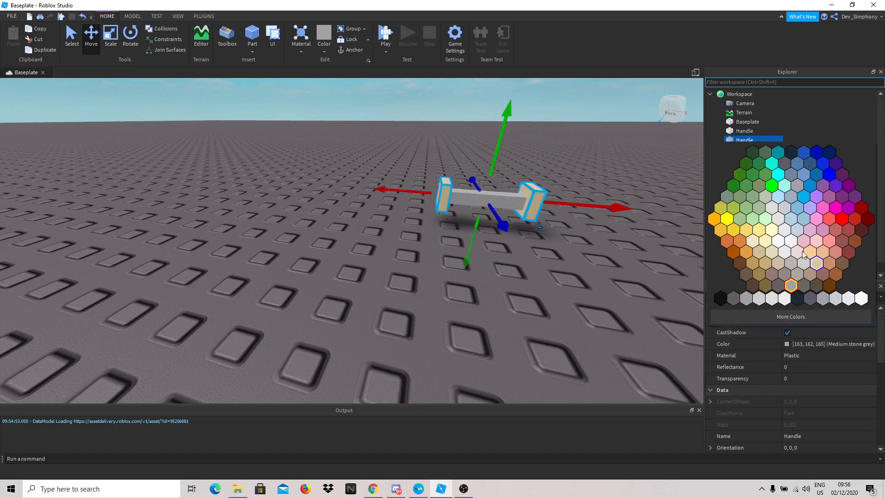
left_click(796, 302)
- Select the bar and both end plates together and set their material to SmoothPlastic
left_click(566, 262)
key("d")
left_click_drag(559, 260, 369, 176)
left_click(801, 353)
left_click(804, 355)
scroll(803, 417, "down", 2)
left_click(802, 413)
- Combine the bar and both end plates into a single object with Union
left_click(504, 308)
key("w")
right_click_drag(504, 307, 504, 320)
key("s")
left_click_drag(433, 355, 241, 233)
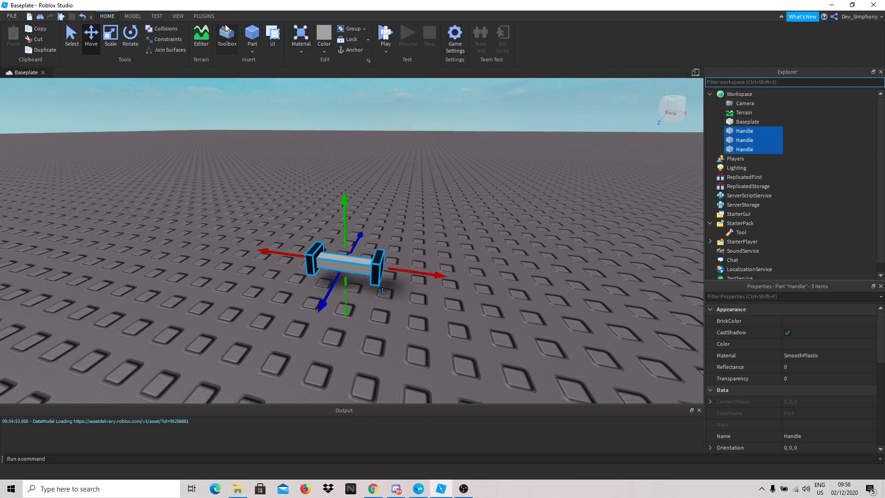
left_click(204, 16)
left_click(178, 16)
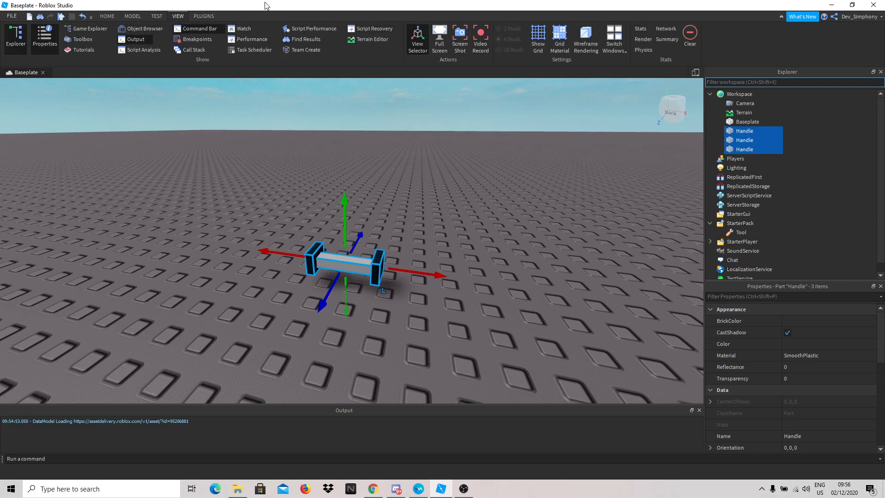
left_click(157, 16)
left_click(132, 16)
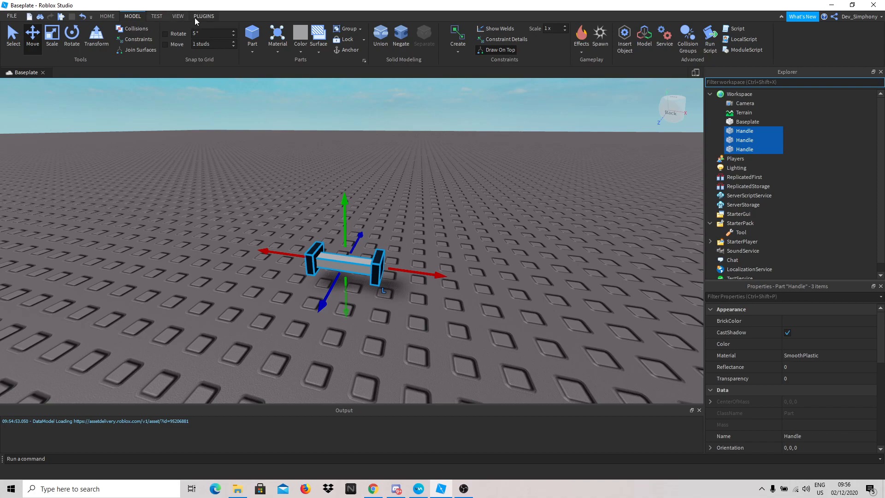
left_click(381, 33)
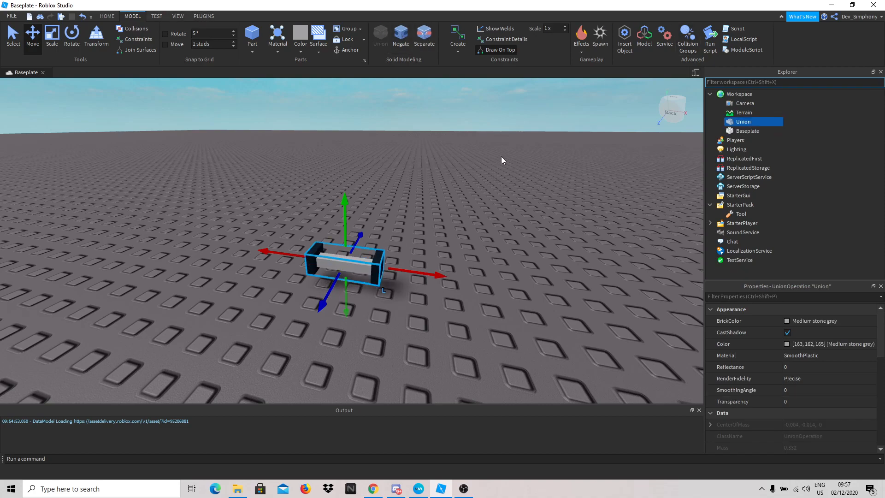
- Move the union into StarterPack's Tool and run a brief playtest of the place
scroll(502, 156, "down", 2)
left_click_drag(743, 122, 751, 214)
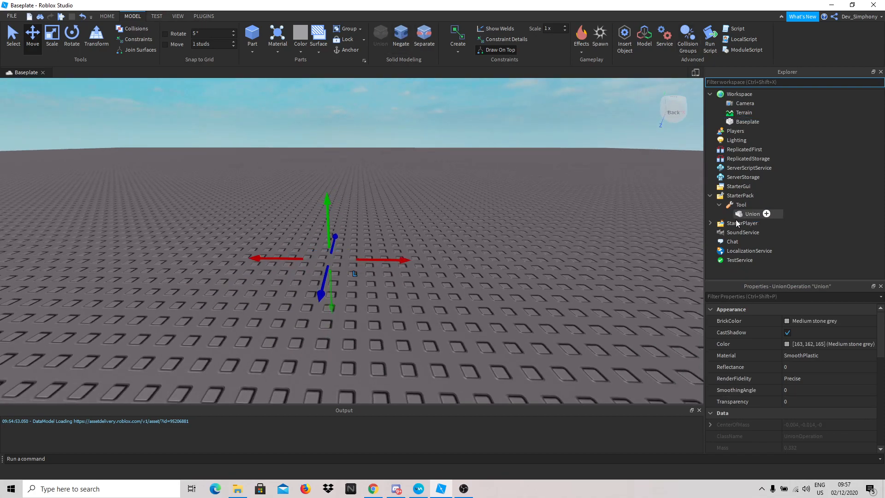
left_click(59, 17)
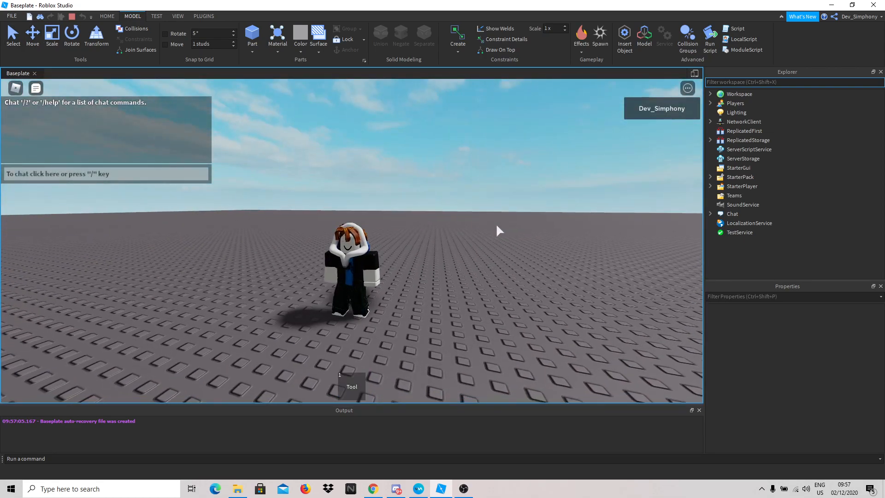
left_click(72, 16)
- Rename the union inside the Tool to Handle
double_click(752, 213)
type("Handle")
key("Return")
- Playtest the place, equip and unequip the Tool to inspect how the character holds it, and stop the test
left_click(60, 17)
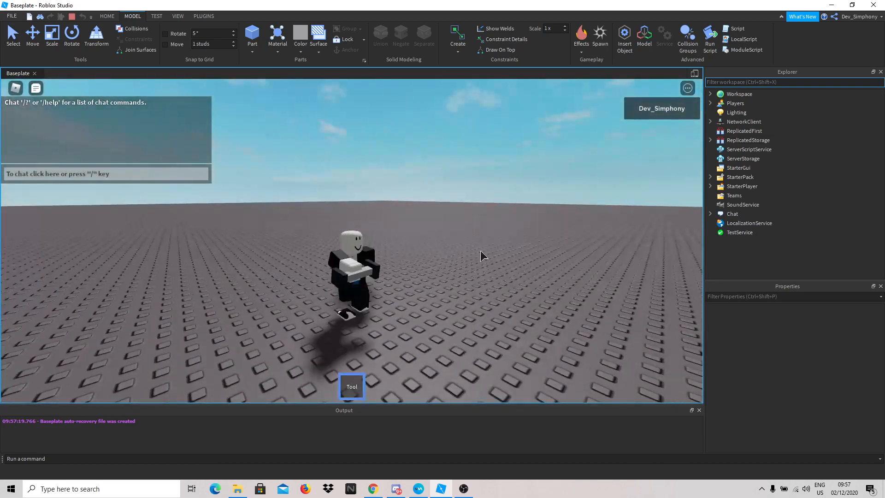
key("1")
key("1")
scroll(480, 250, "up", 3)
right_click_drag(480, 251, 480, 250)
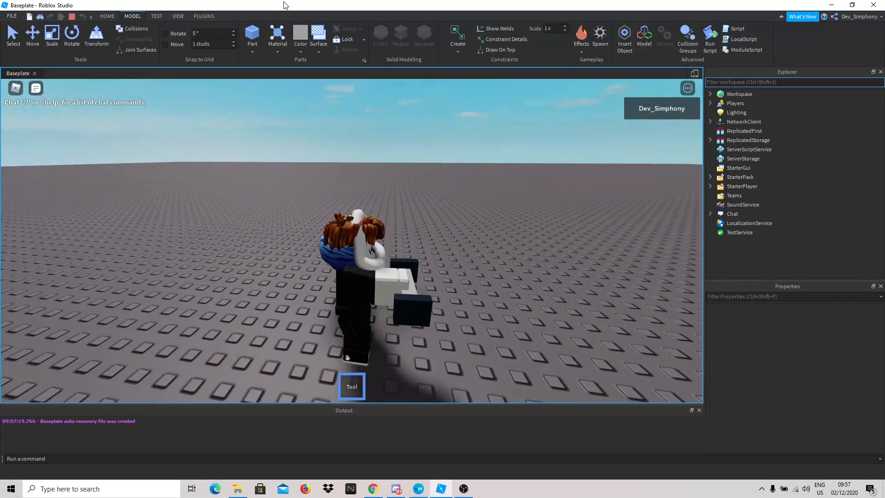
key("1")
key("shift+F5")
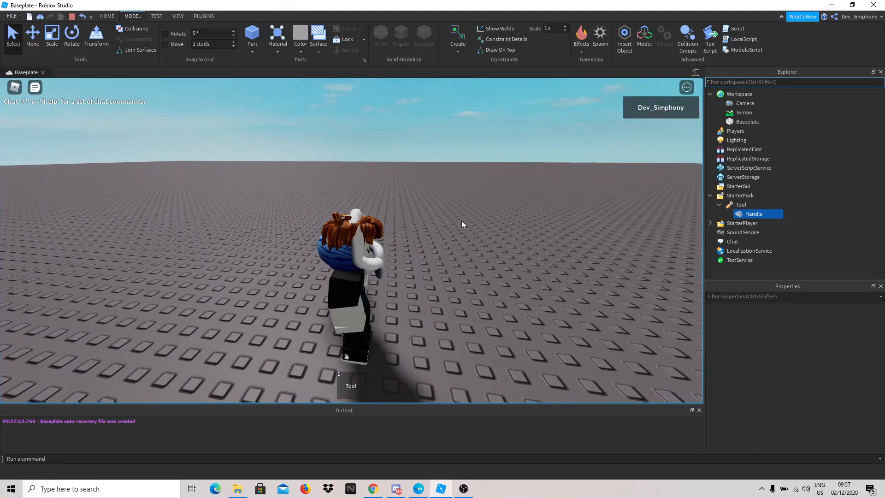
- Add a new Script to ServerScriptService
left_click(769, 171)
left_click(778, 169)
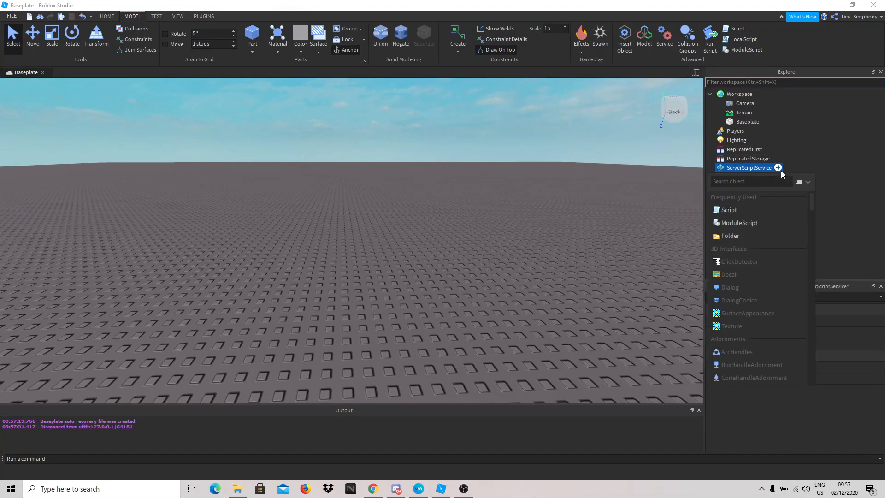
left_click(741, 210)
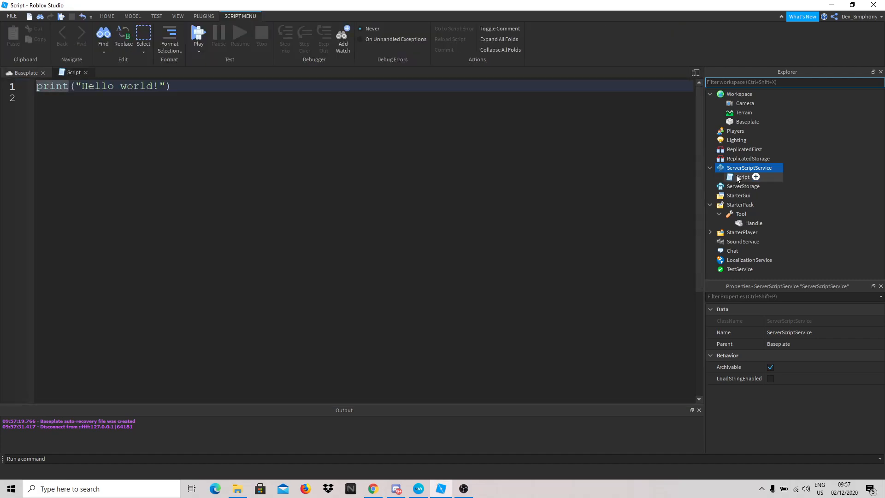
- Replace the script's default code with local Players = game:GetService("Players")
key("ctrl+a")
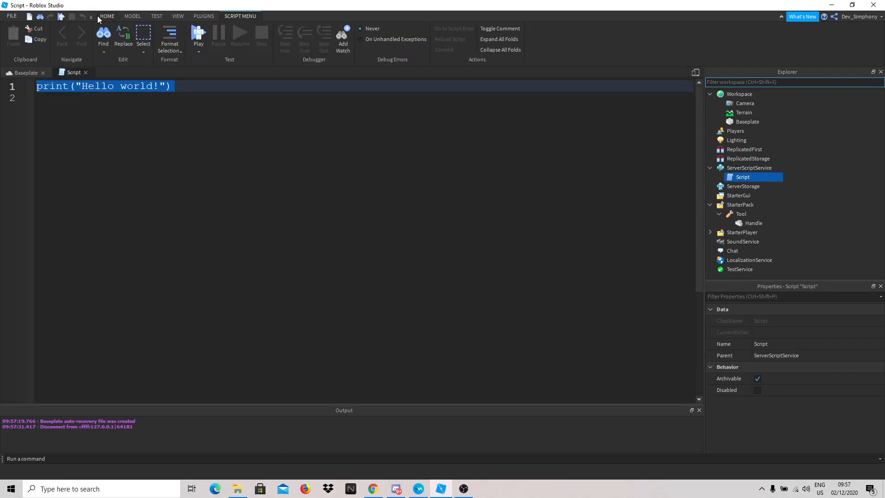
type("local Players = game")
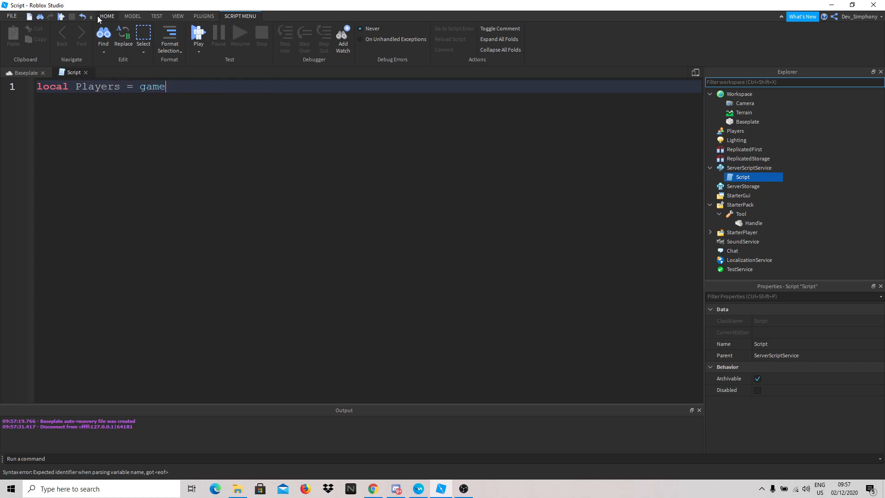
type(":GetService(\"Players\")")
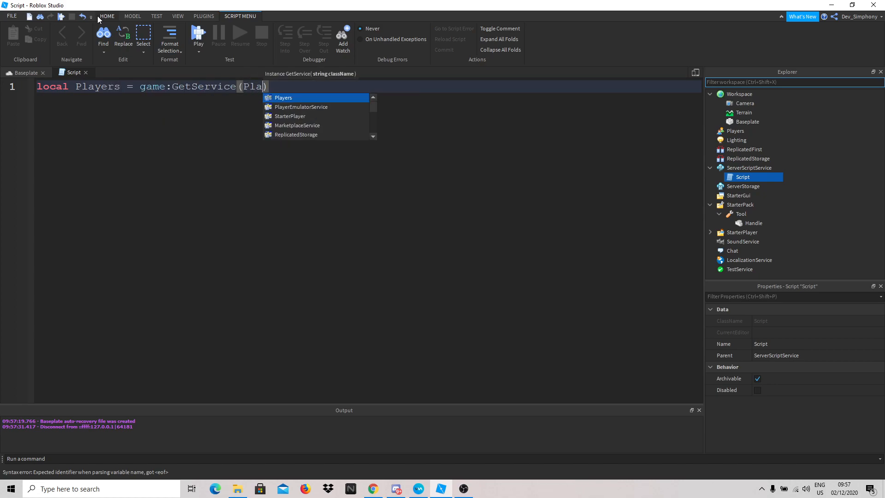
- Below the Players line, declare a local function named leaderbaordFunction that takes player as its parameter
key("Return")
key("Return")
type("local functio")
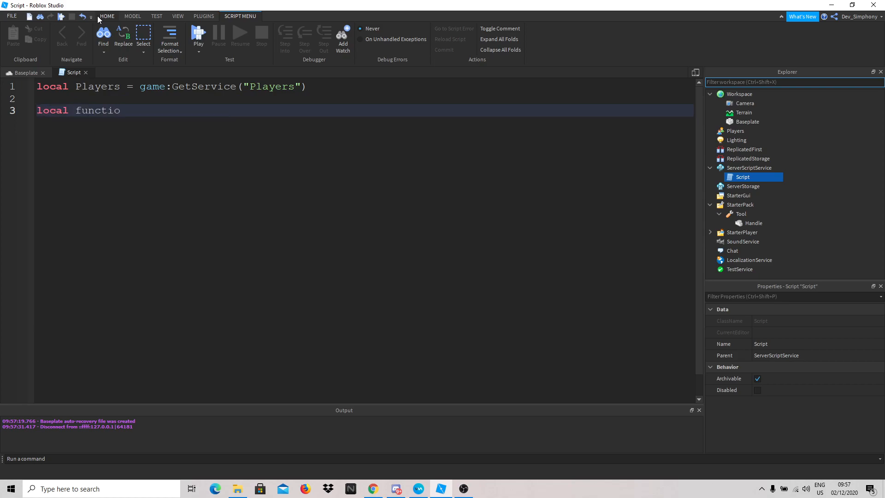
type("n leaderv")
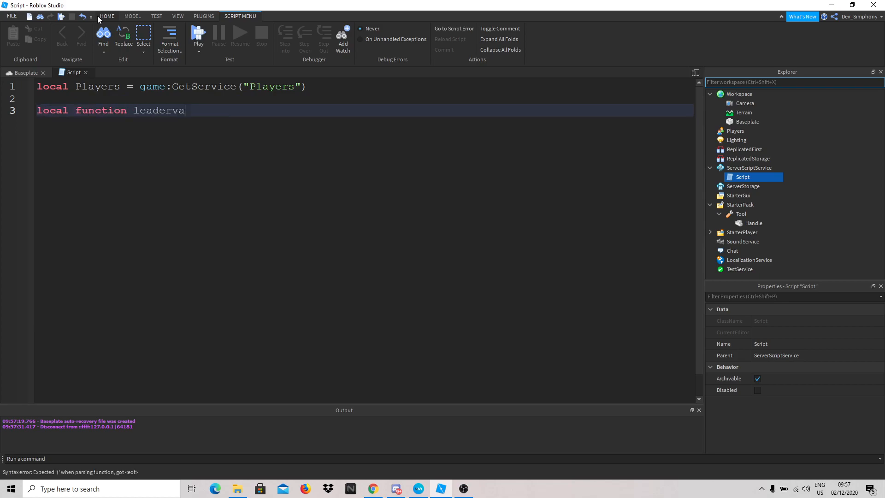
key("BackSpace")
type("baordFunction(")
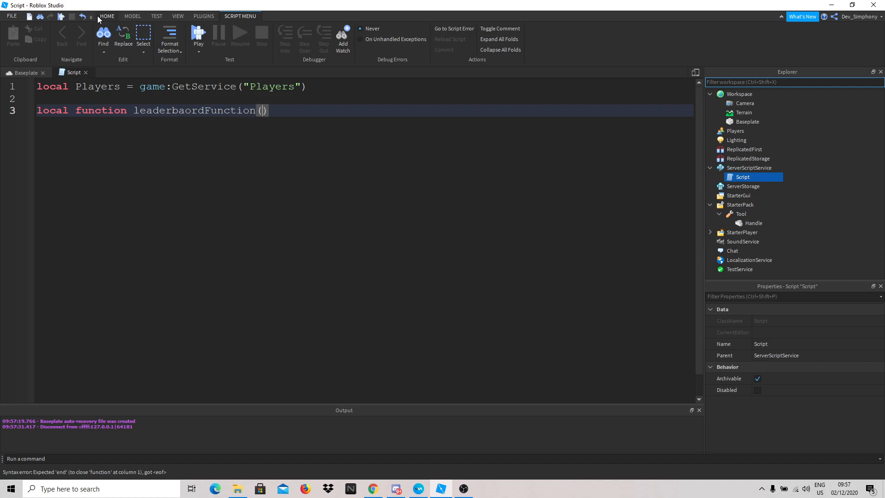
type("player")
key("Right")
key("Return")
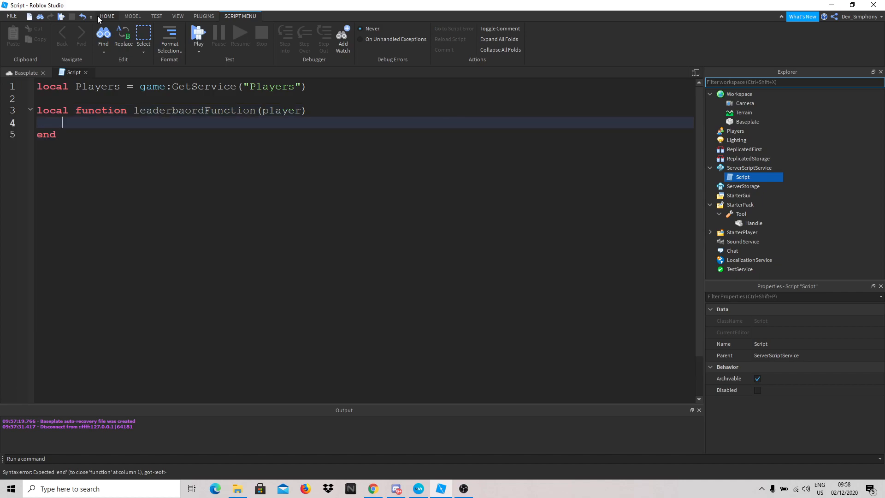
- Inside the function, define local leaderstats = Instance.new("Folder")
type("local leaderstats")
key("BackSpace")
key("BackSpace")
type("ats = ")
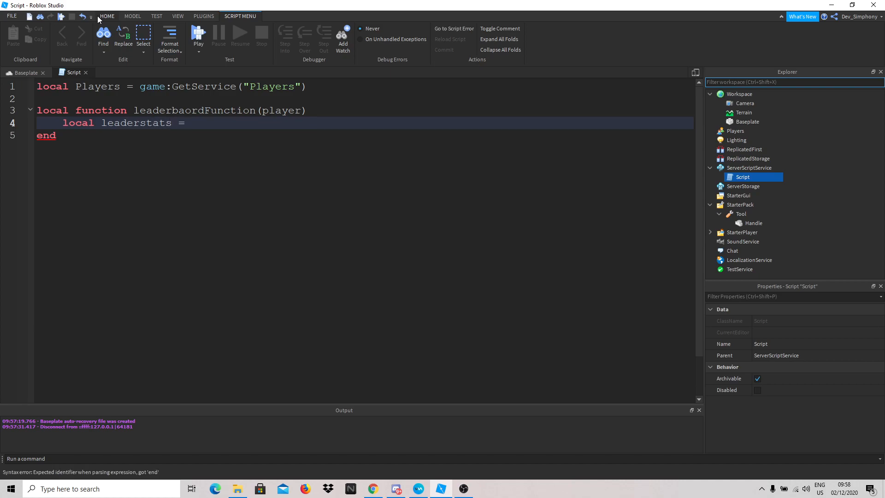
type("Instance")
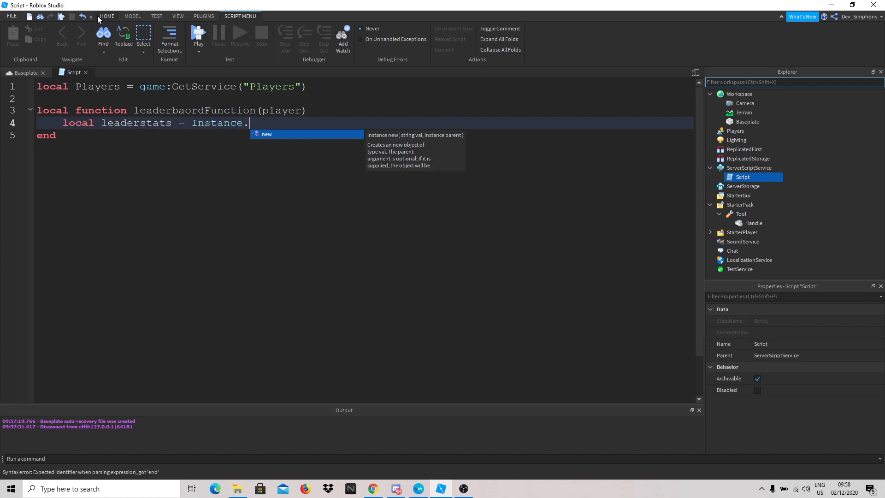
type(".new(\"F")
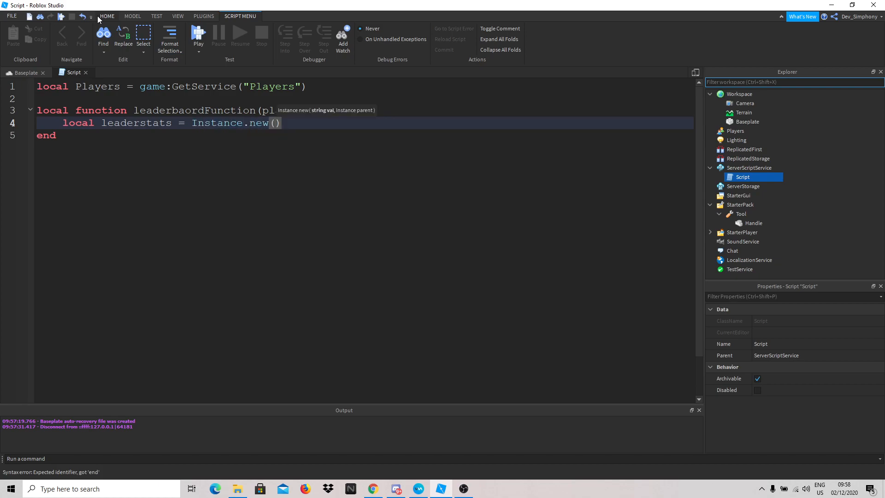
type("o")
key("Tab")
key("Right")
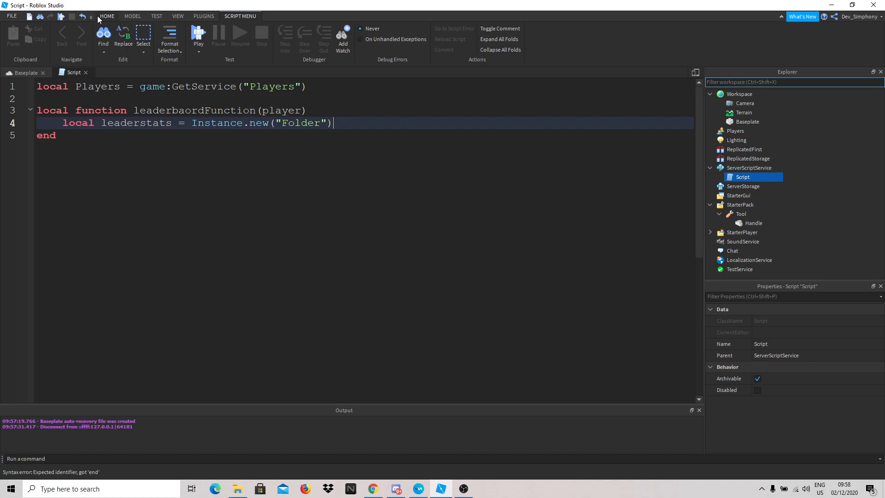
- Set leaderstats.Name to "leaderstats" and leaderstats.Parent to player
key("Return")
type("leade")
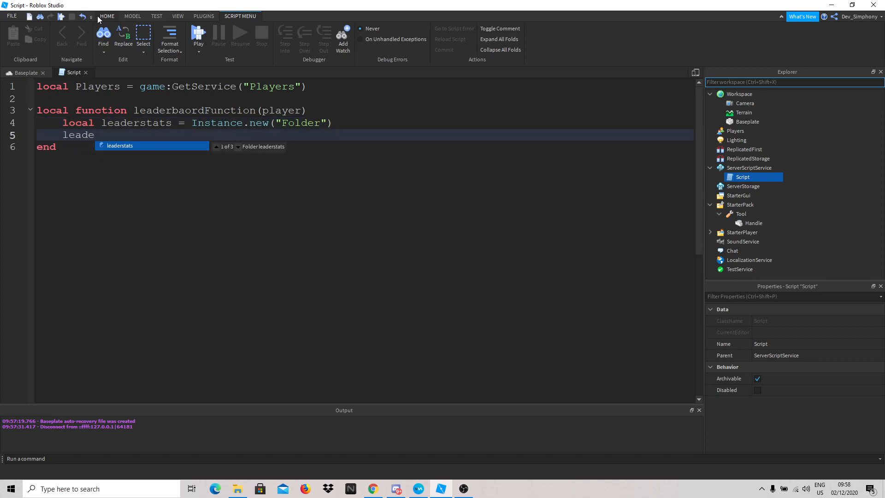
type("rstats.Name = \"leaderstats")
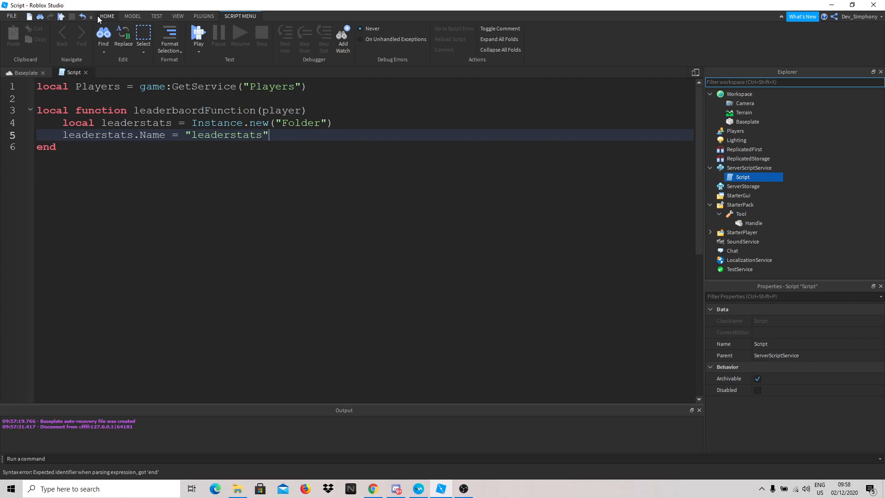
key("Return")
type("leaderstats.")
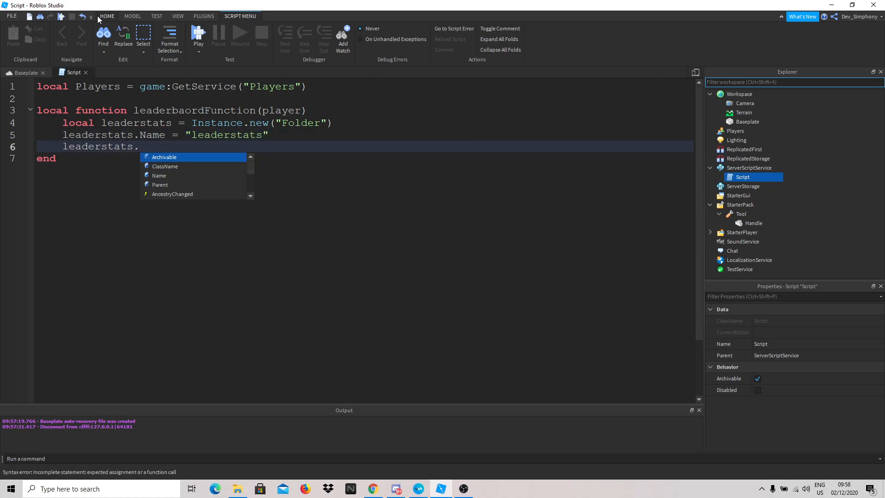
type("Parent")
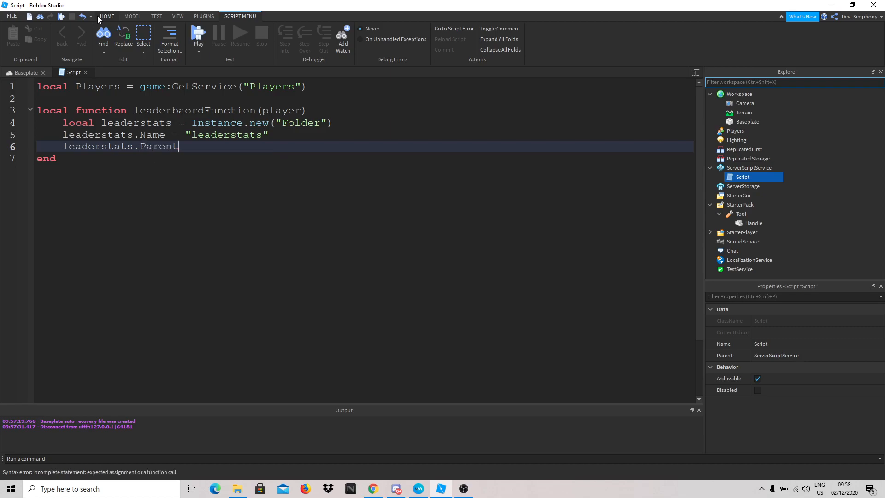
type(" = plaer")
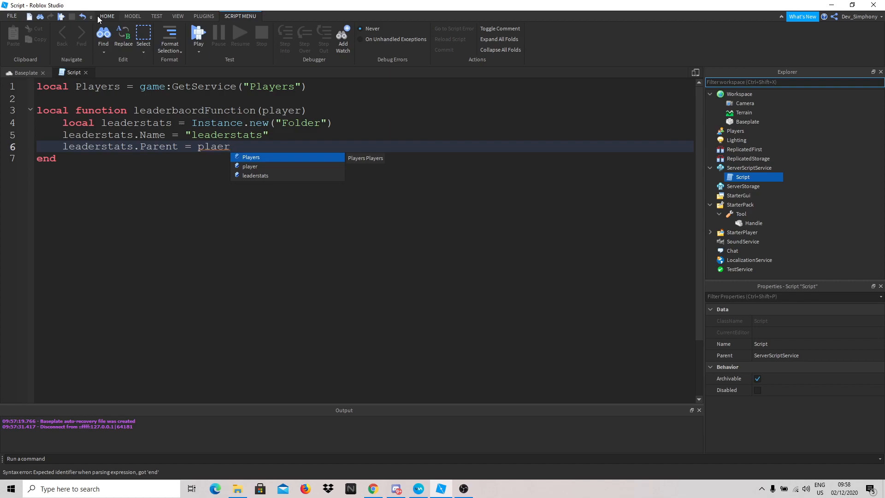
key("Down")
key("Tab")
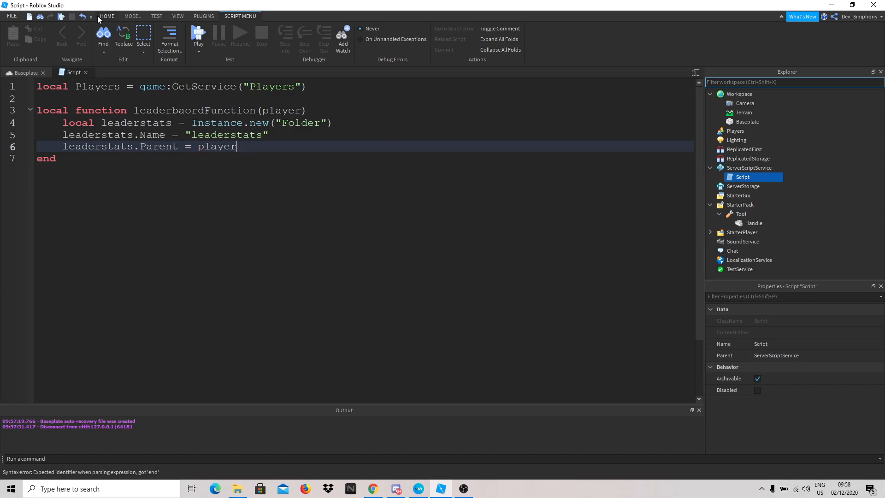
- Leave two blank lines after the leaderstats lines and define local Strength = Instance.new("IntValue")
key("Return")
key("Return")
key("Return")
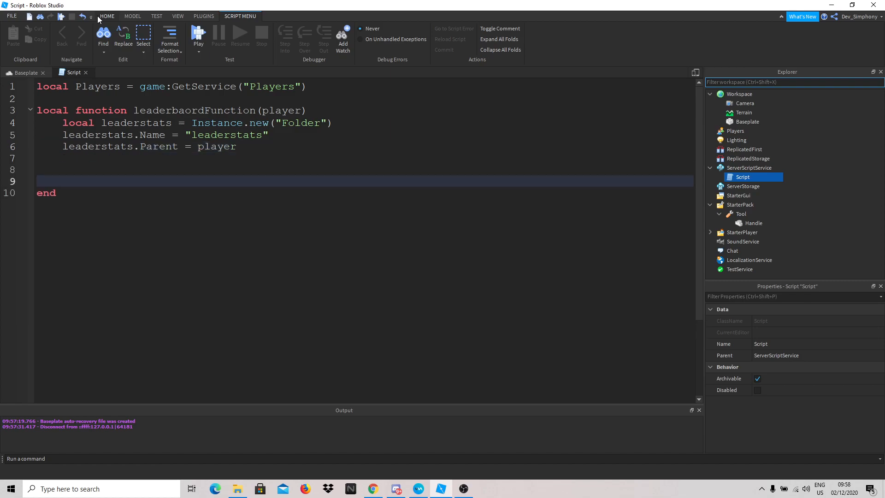
type("loa")
key("BackSpace")
type("c")
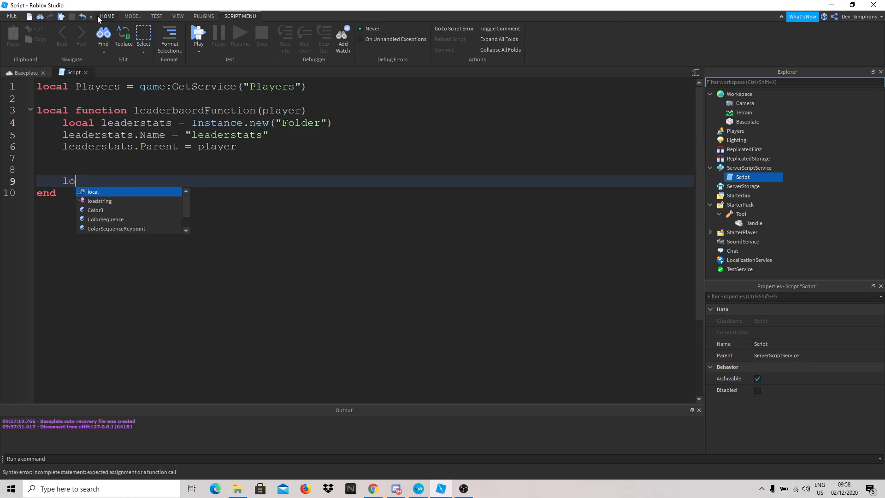
key("Tab")
type("Strength")
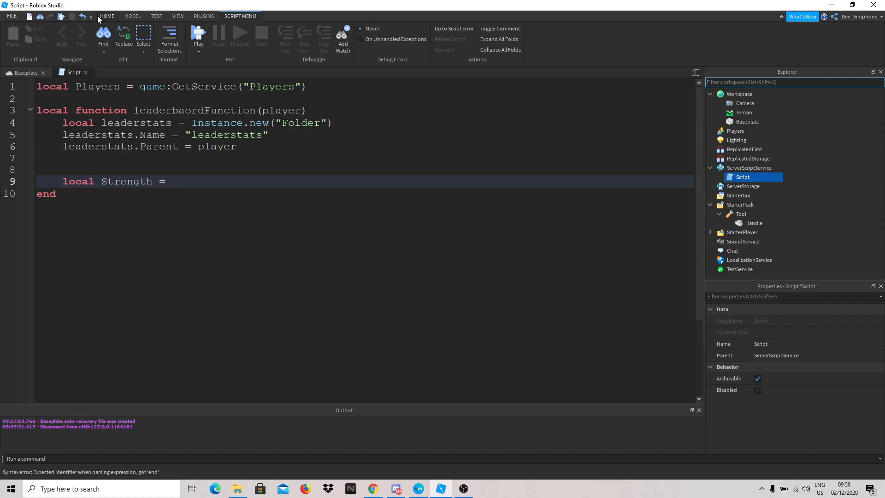
type(" = Ins")
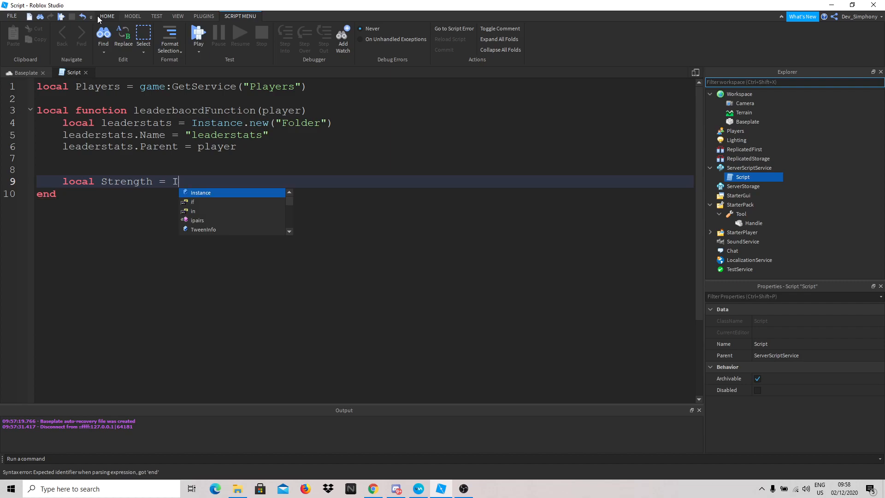
key("Tab")
type(".n")
key("Tab")
type("(\"In")
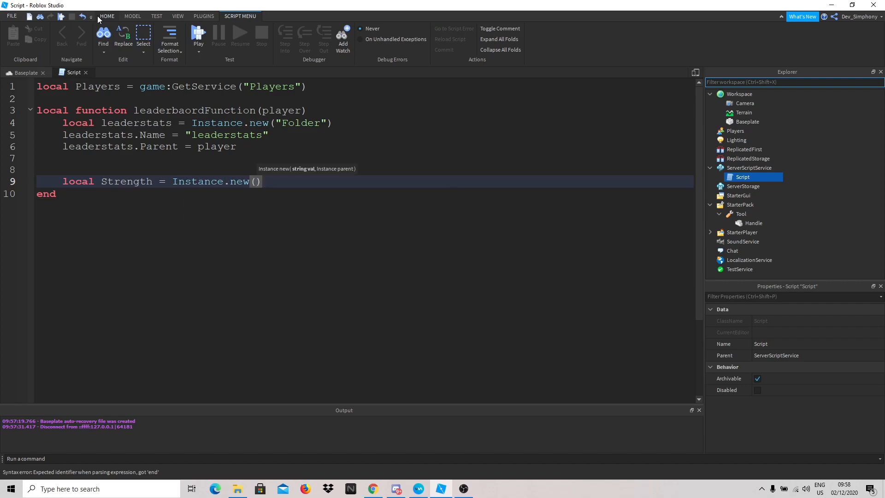
key("Tab")
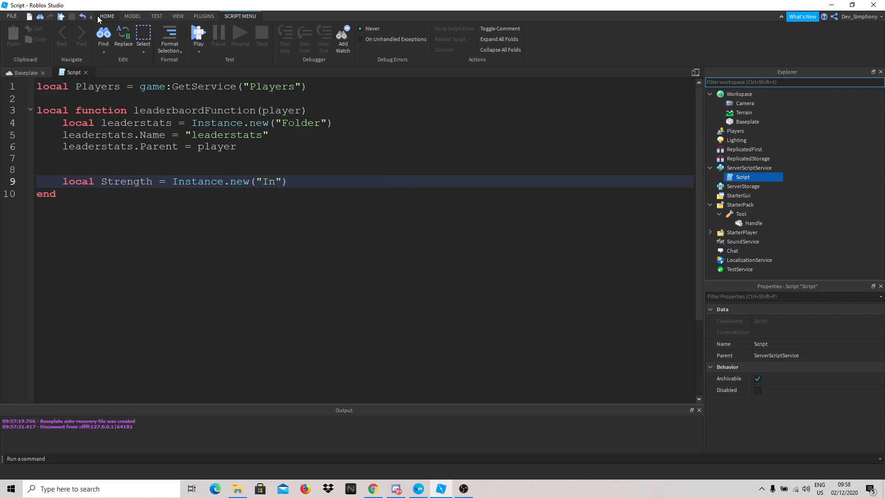
key("End")
- Add a line setting Strength.Name to "Strength"
key("Return")
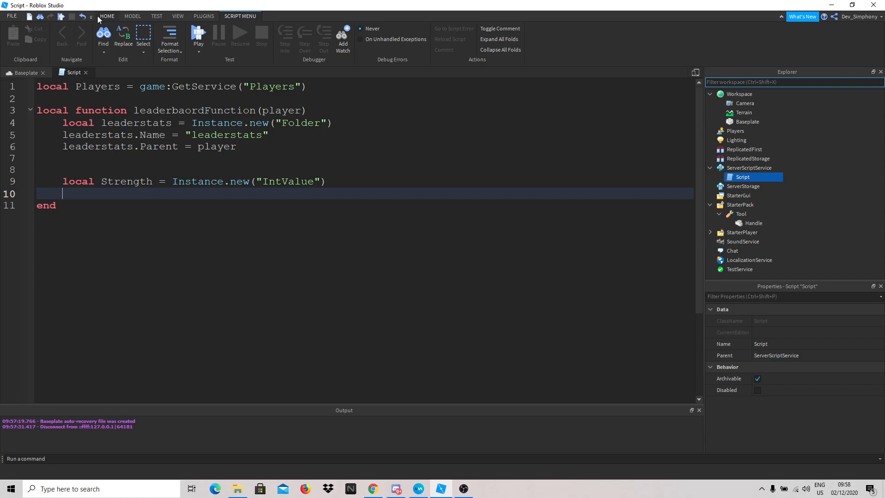
type("lea")
key("BackSpace")
key("BackSpace")
key("BackSpace")
type("Sr")
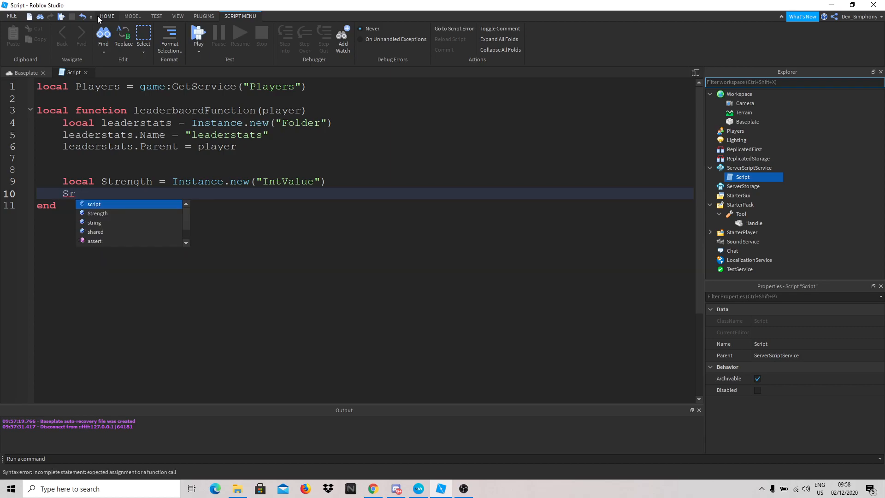
key("Down")
key("Tab")
type(".Name = \"Strength\"")
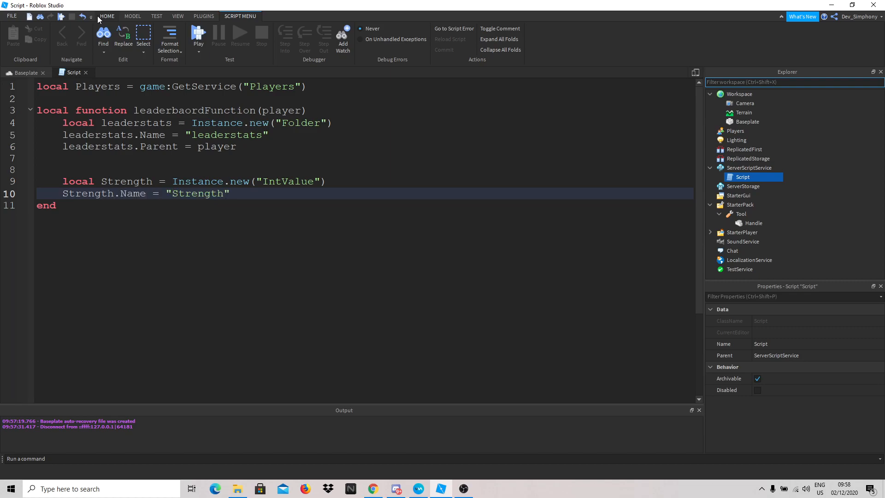
- Add a line setting Strength.Parent to leaderstats
key("Return")
type("Str")
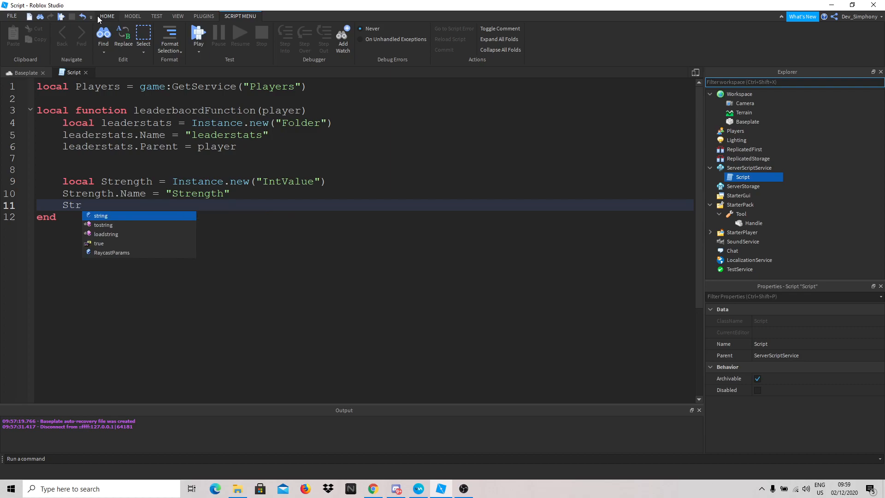
type("en")
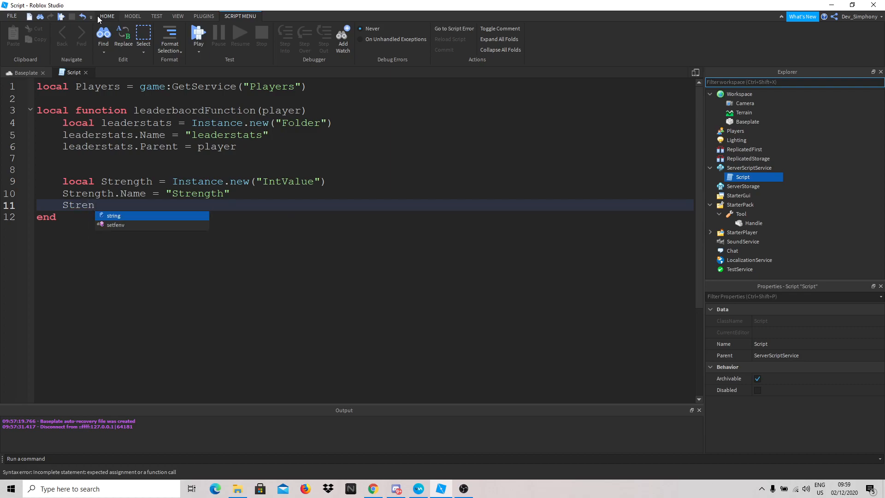
key("BackSpace")
key("BackSpace")
key("BackSpace")
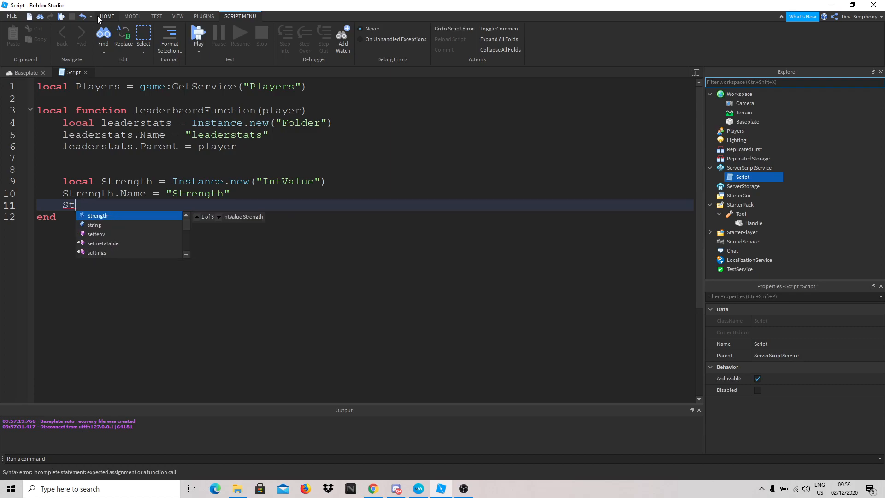
type("re")
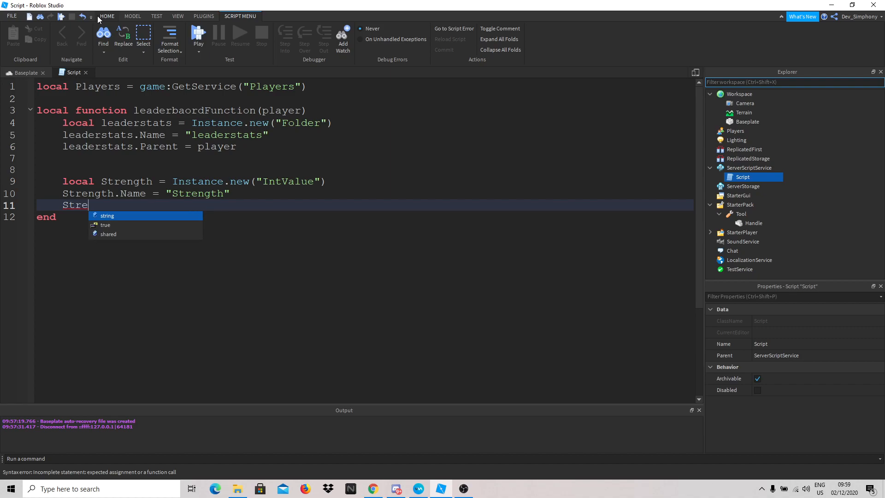
type("ng")
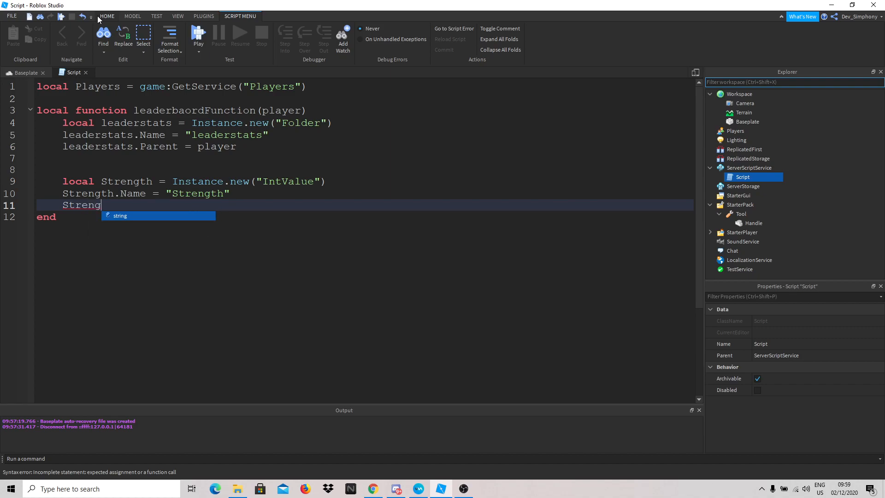
type("th")
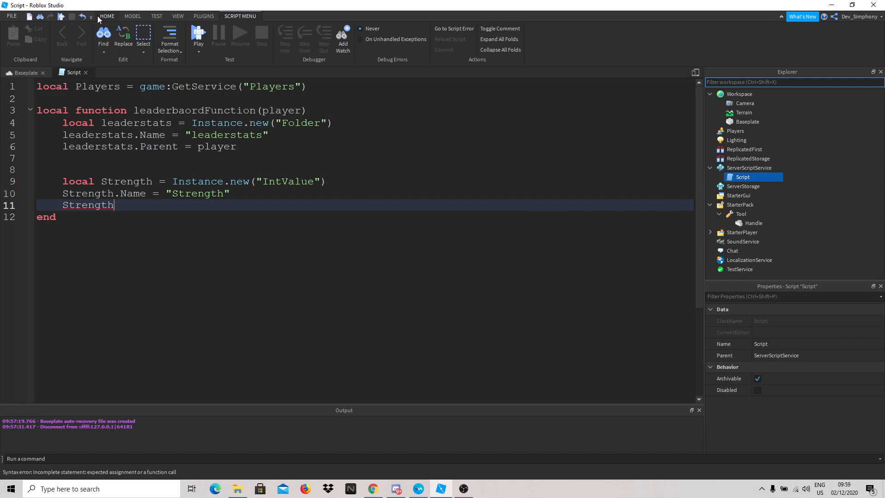
type(".Parent = lea")
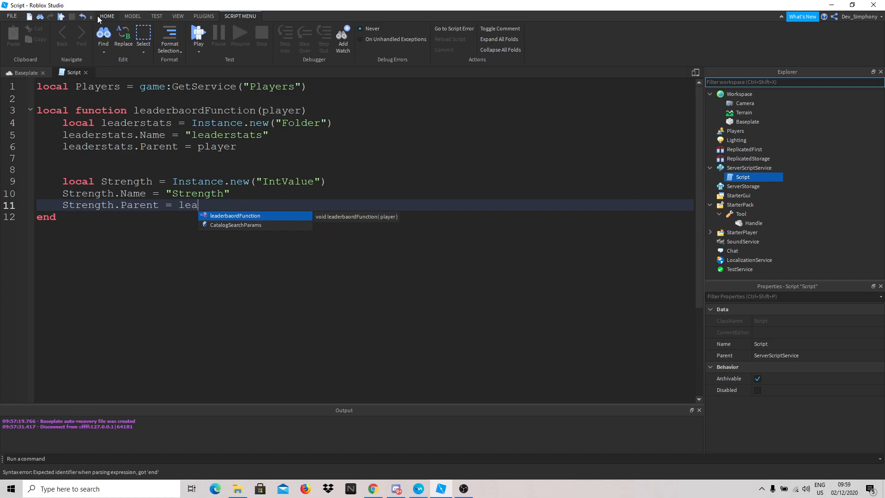
type("der")
key("Tab")
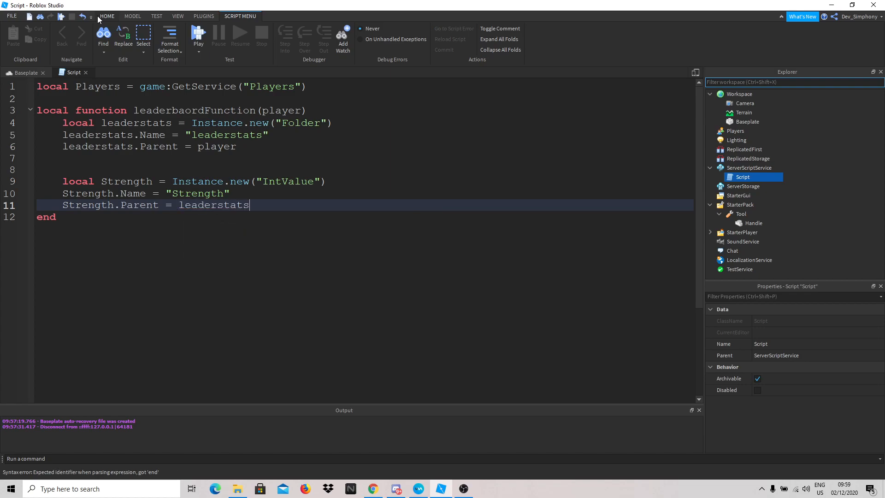
- Add a line setting Strength.Value to 0 at the end of the function body
key("Return")
type("Strength.V")
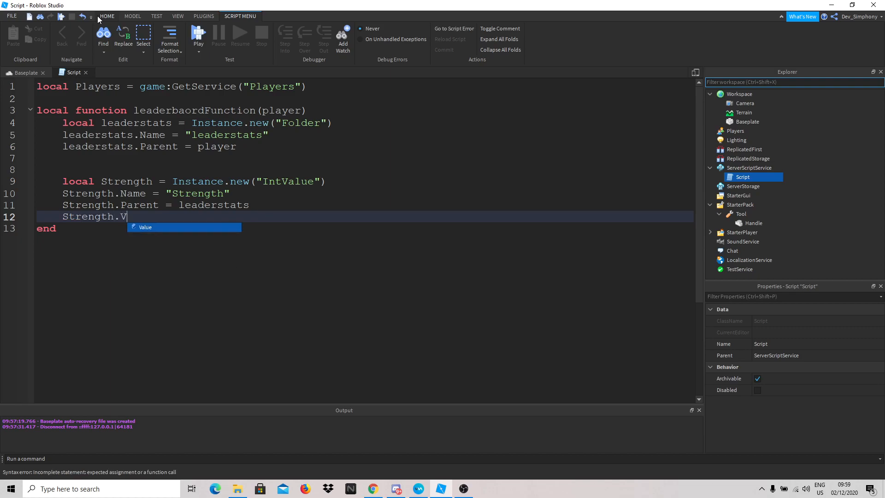
key("Tab")
type("= 0")
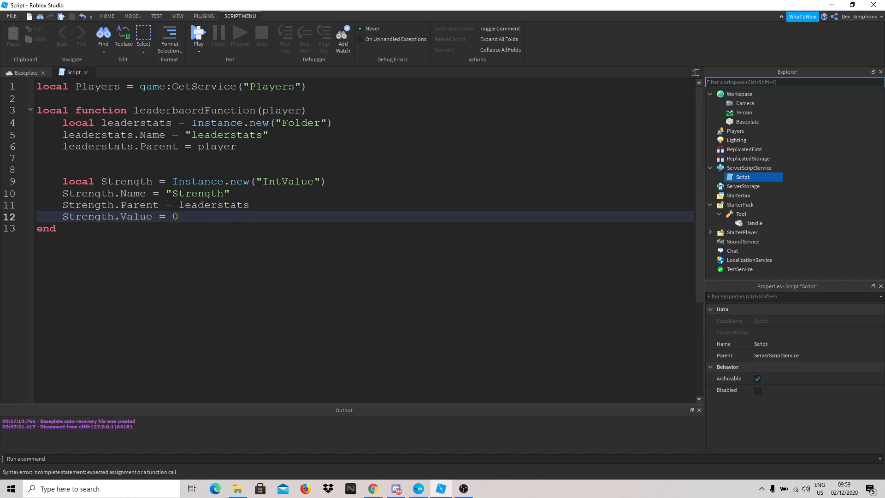
- Leave a blank line after the leaderboard function and add a Players.PlayerAdded:Connect call
left_click(102, 225)
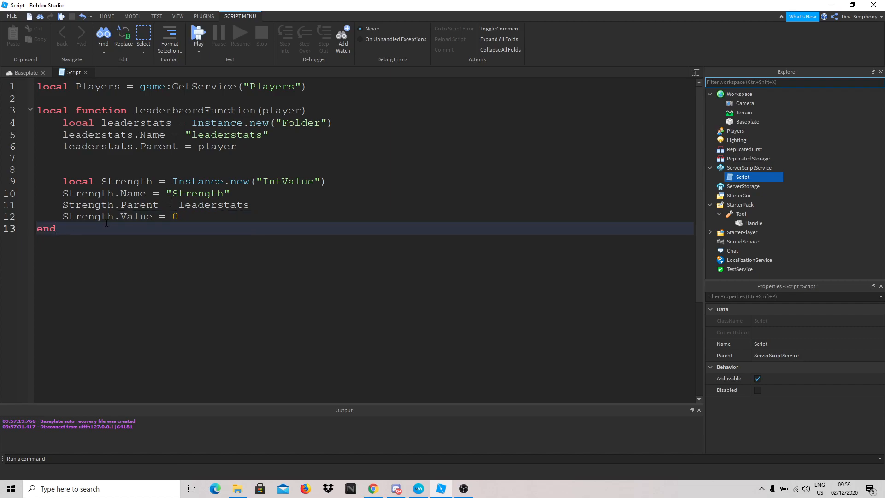
key("Return")
key("Return")
type("pla")
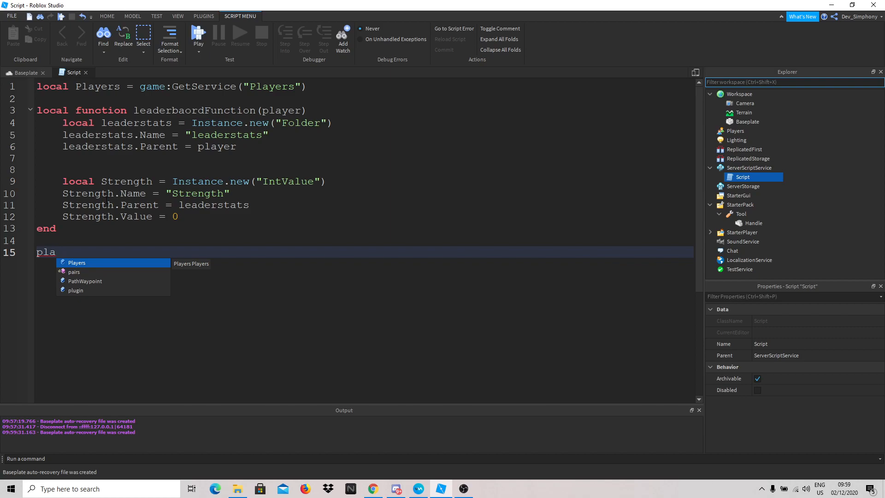
type("yers.")
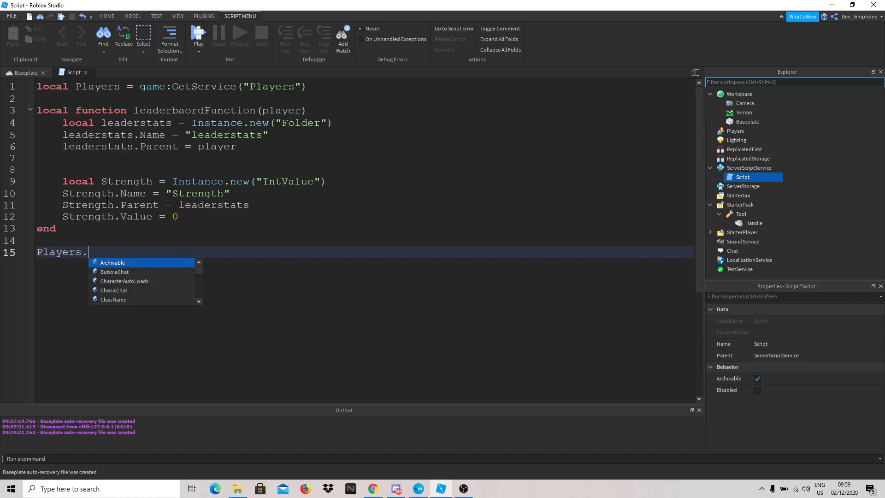
type("PlayerAdded:Co")
type("nne")
type("ct")
type("(fun")
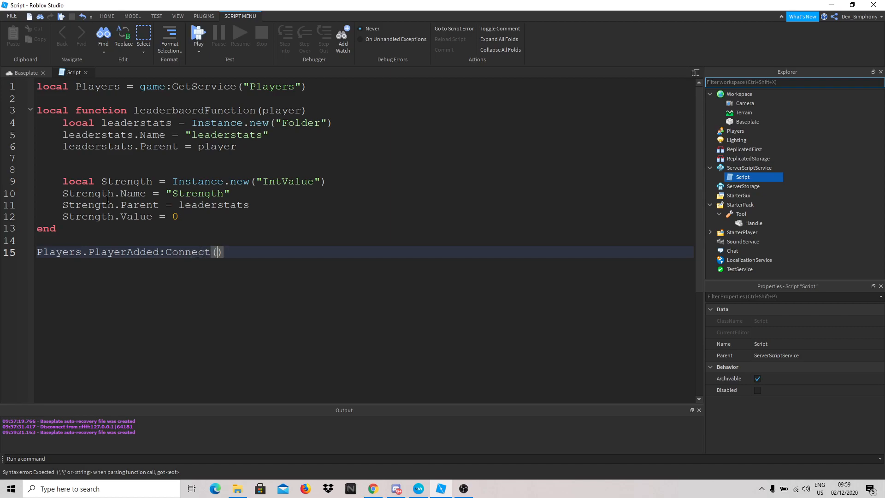
key("Tab")
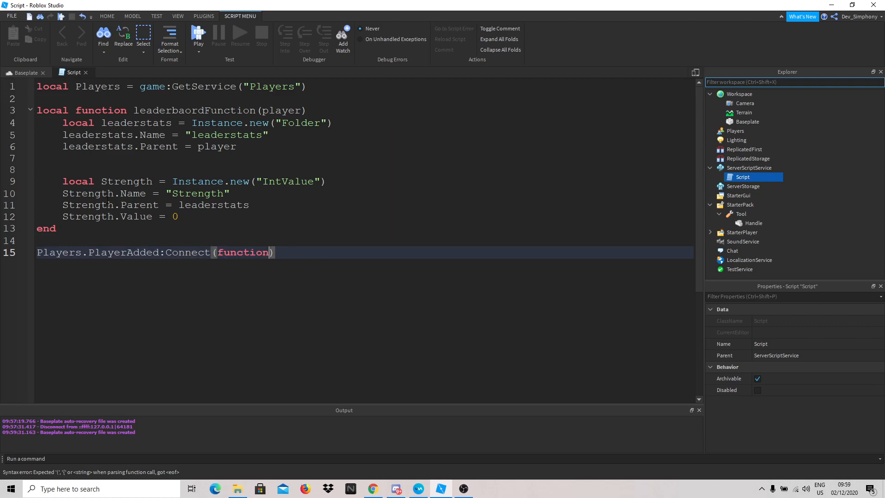
type("(pa")
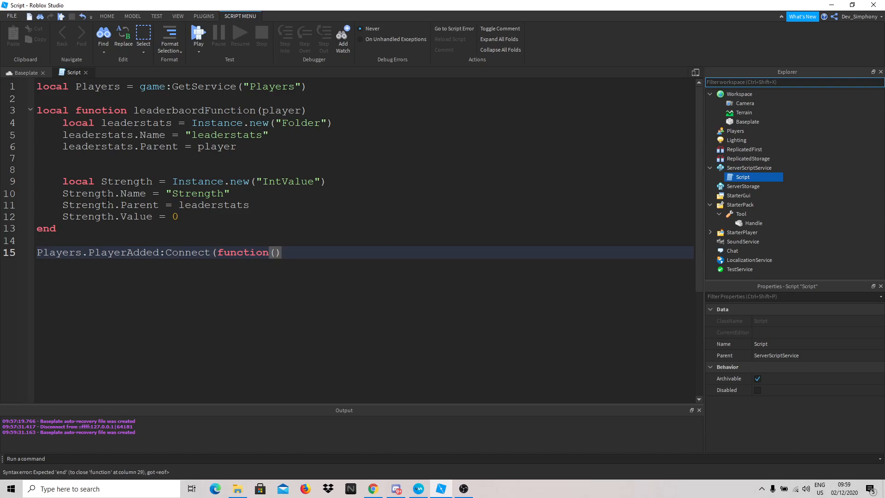
key("BackSpace")
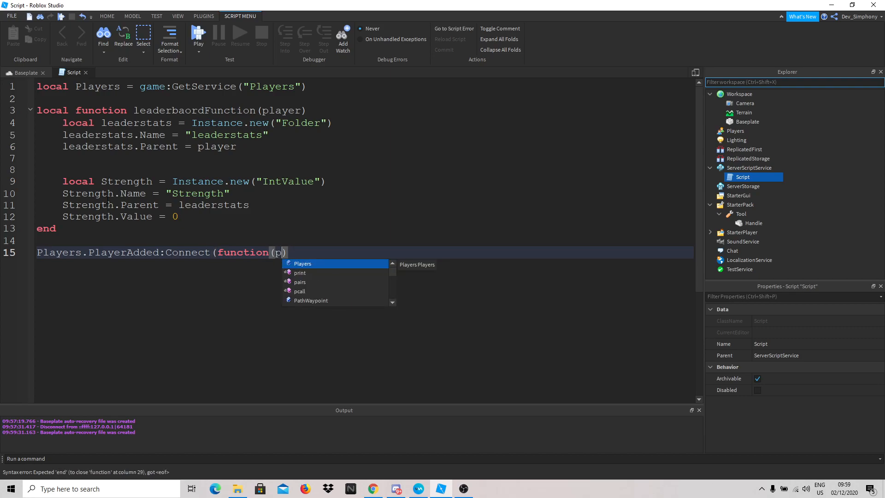
key("BackSpace")
key("BackSpace")
key("BackSpace")
key("BackSpace")
key("BackSpace")
key("BackSpace")
key("BackSpace")
key("BackSpace")
key("BackSpace")
key("BackSpace")
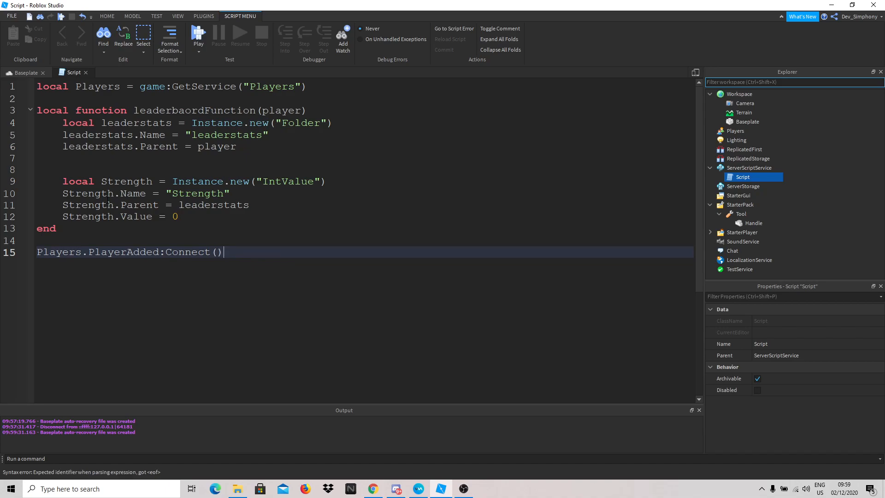
- Pass leaderbaordFunction, without call parentheses, as the handler of the PlayerAdded connection
key("Left")
type("lea")
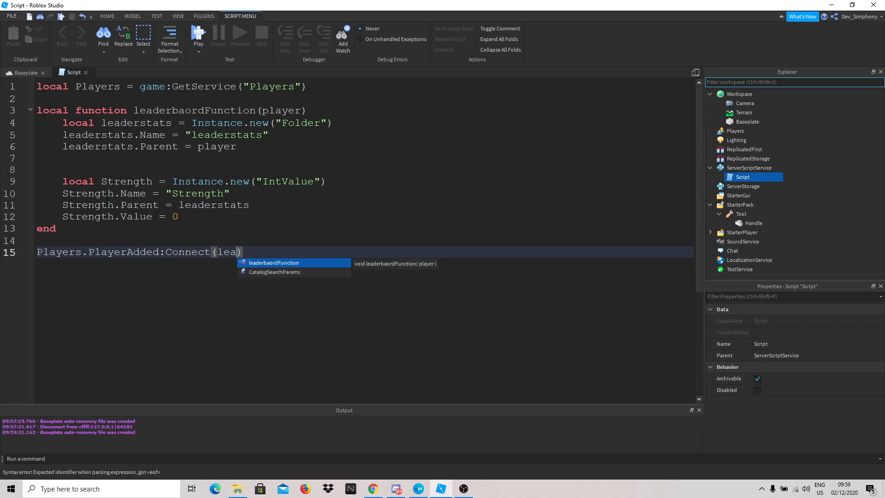
key("Tab")
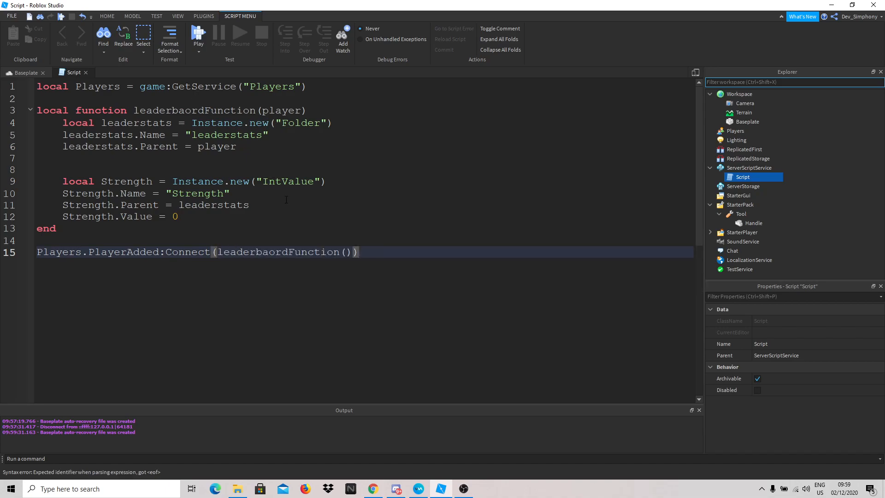
key("BackSpace")
key("BackSpace")
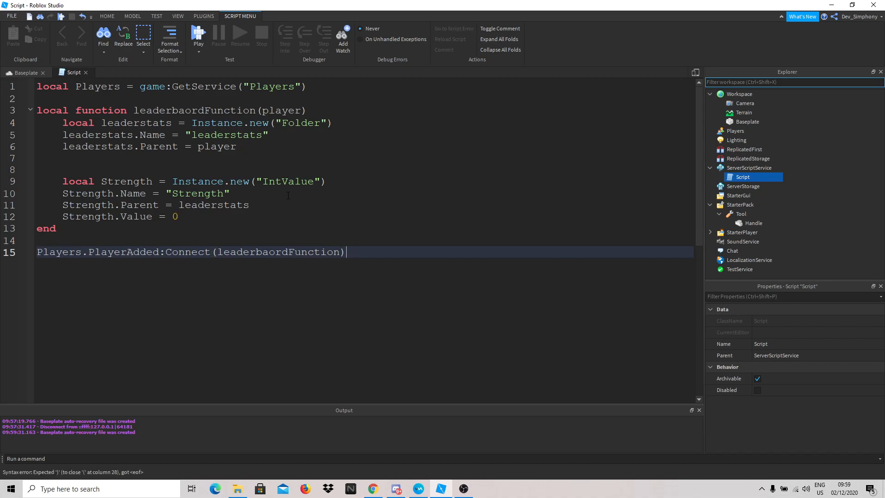
- Return to the Baseplate view and save the place in Documents as "sim game tt"
left_click(18, 72)
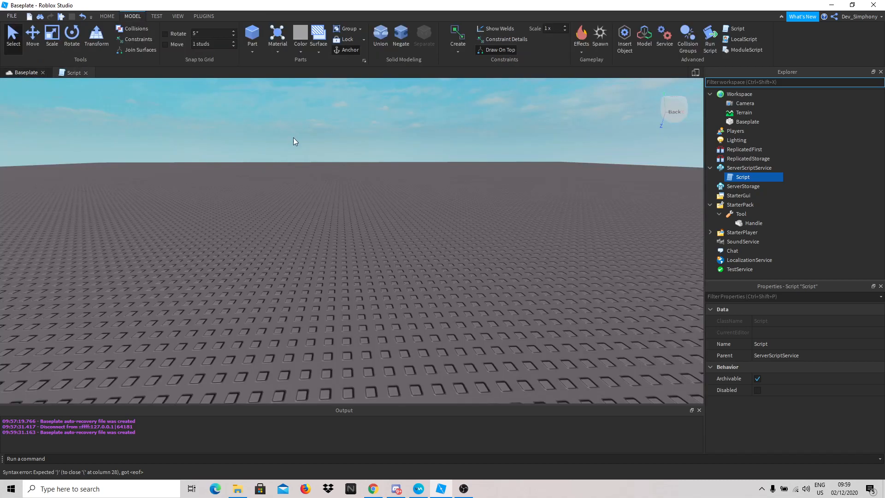
key("ctrl+s")
type("s")
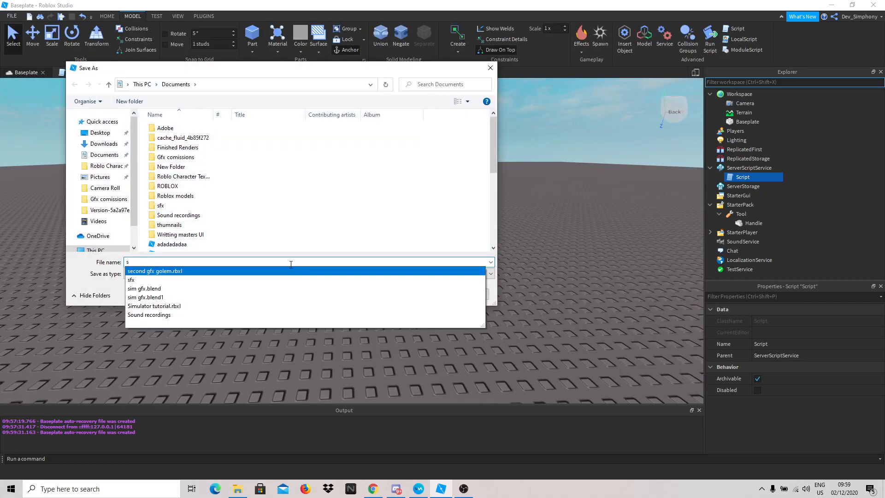
type("im")
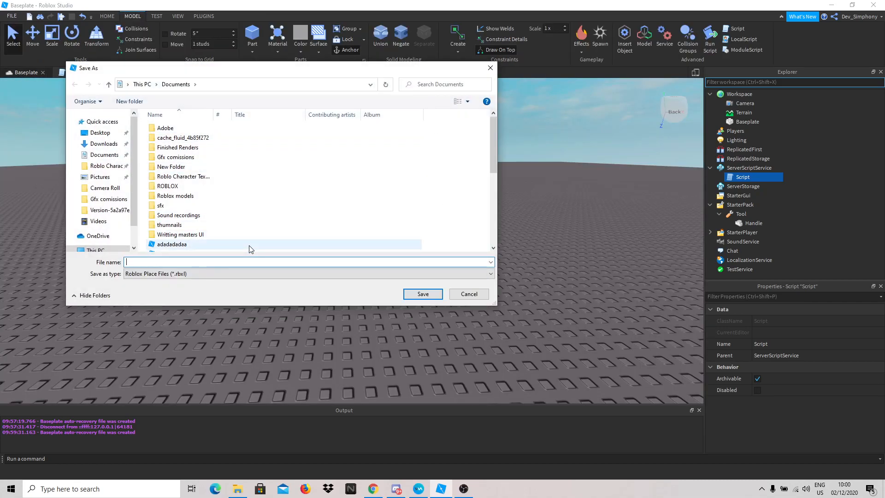
type(" game")
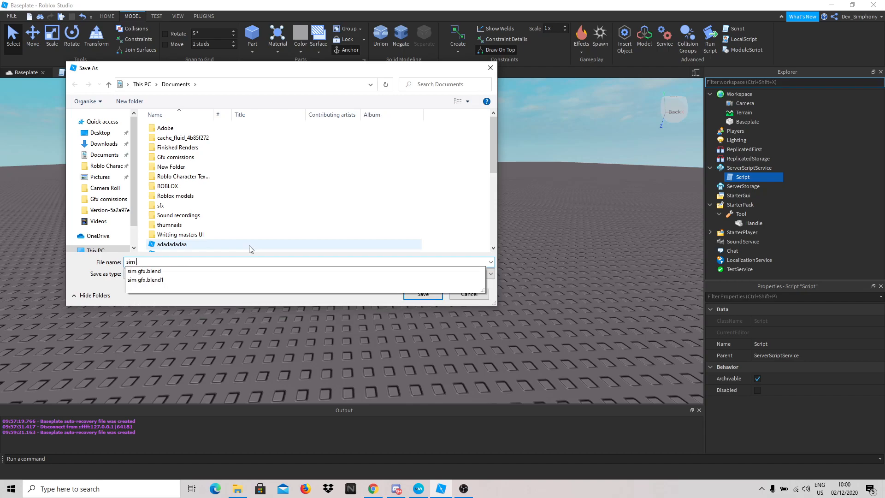
type("t")
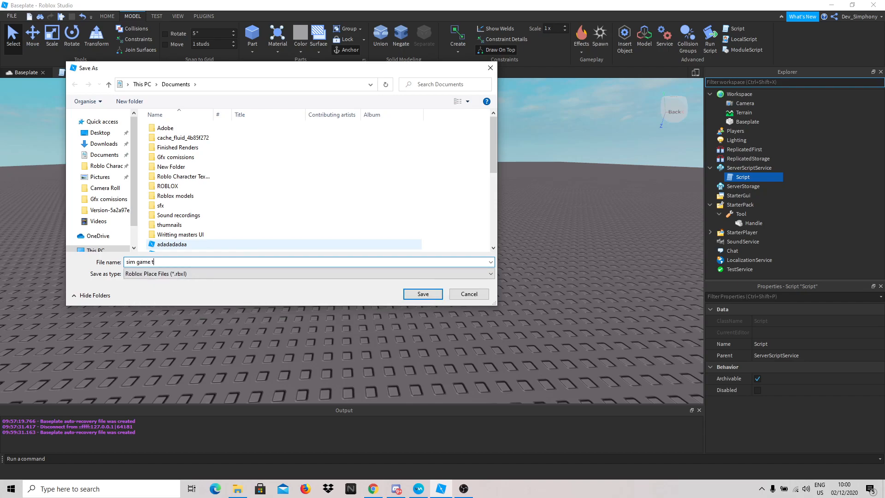
type("t")
key("Return")
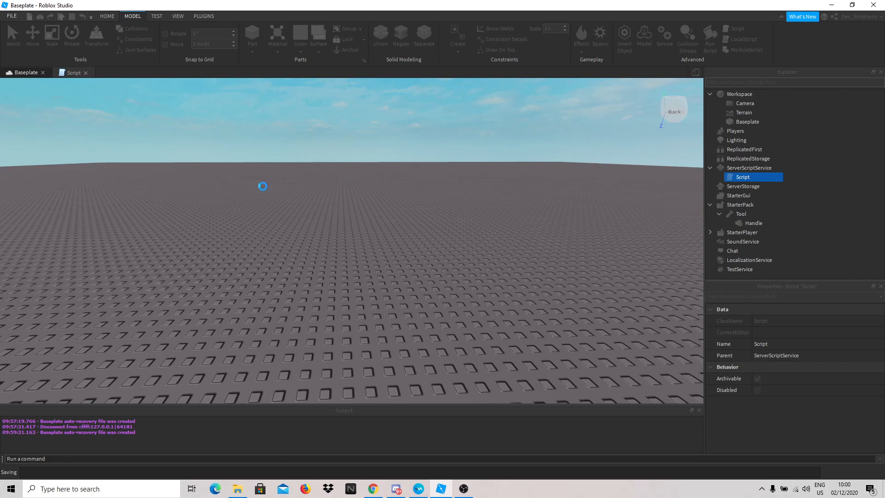
- Playtest the game to check the Strength stat on the player leaderboard, and stop the test
right_click_drag(336, 193, 335, 204)
scroll(336, 192, "down", 4)
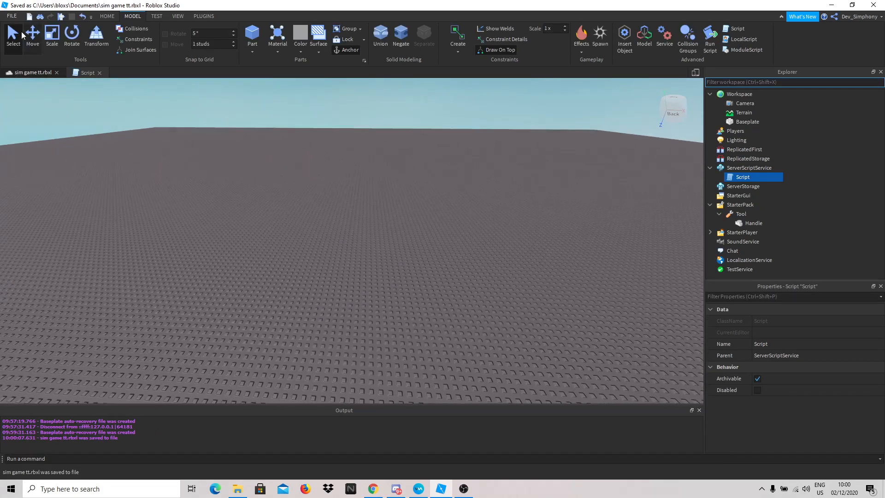
left_click(63, 17)
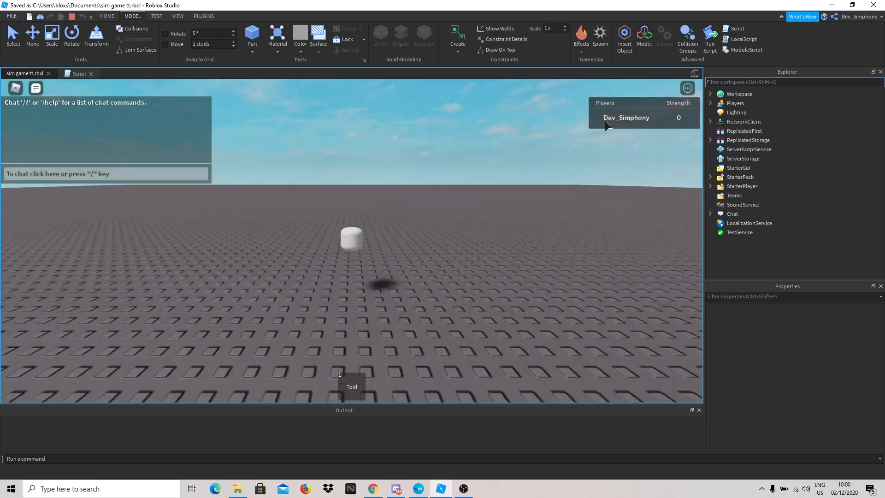
left_click(624, 121)
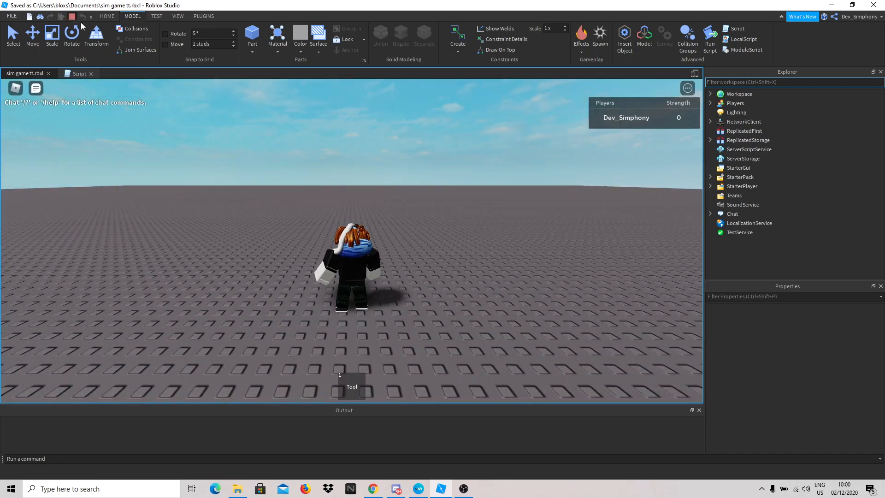
right_click_drag(433, 201, 433, 200)
left_click(432, 201)
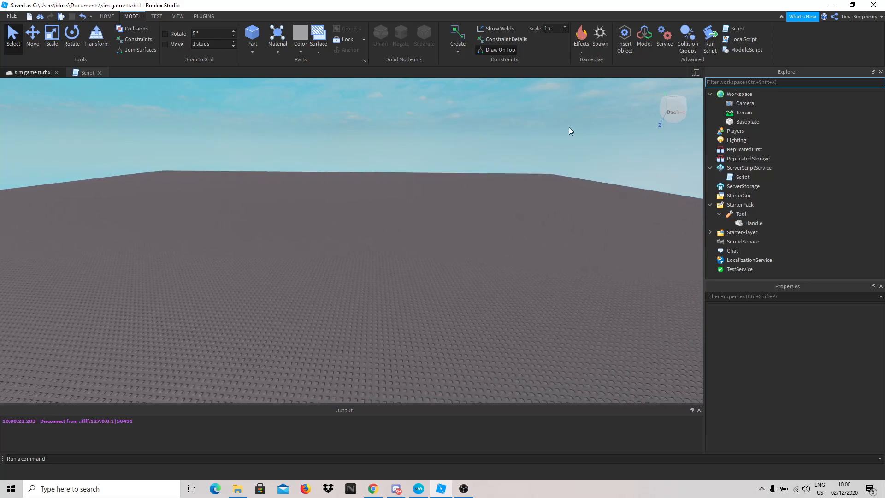
- Reopen the leaderboard script in ServerScriptService to review it, and close it
scroll(457, 161, "down", 10)
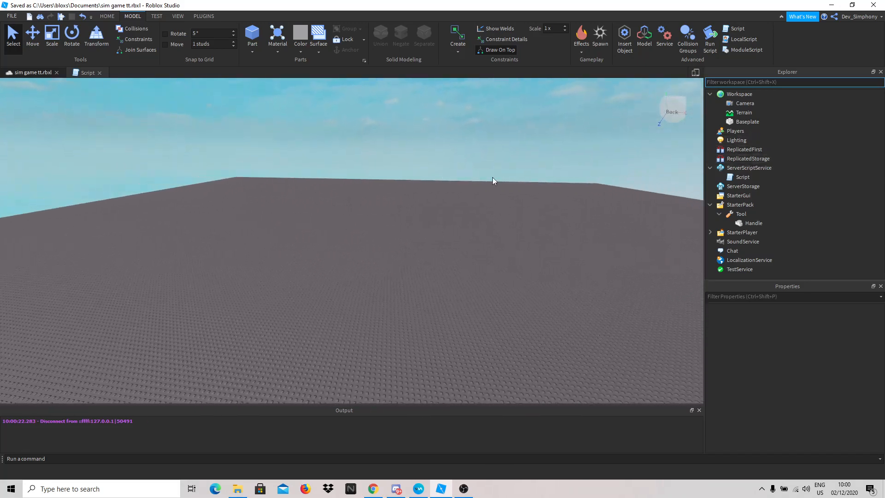
double_click(739, 177)
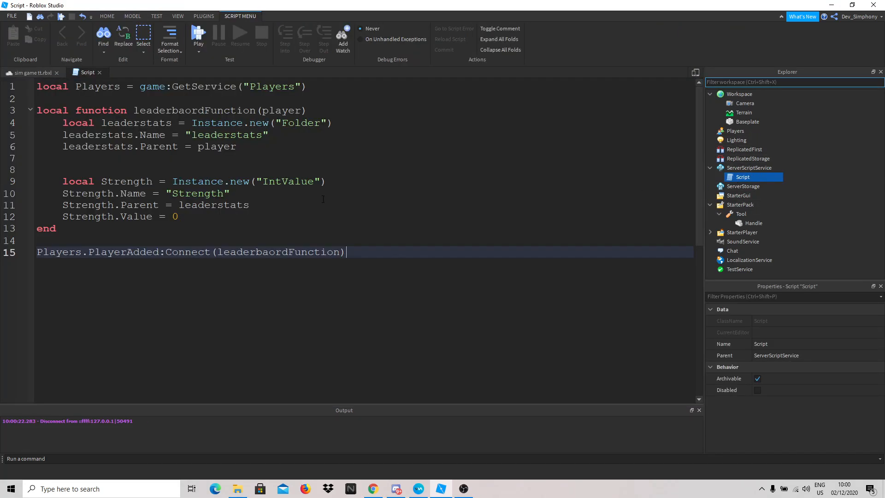
left_click(99, 72)
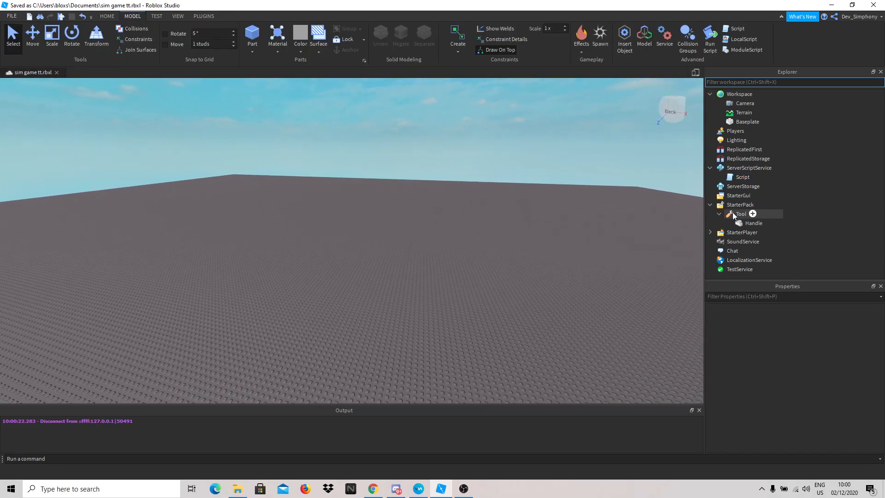
- Insert a LocalScript into the Tool in StarterPack and select all of its default code
left_click(739, 223)
left_click(768, 223)
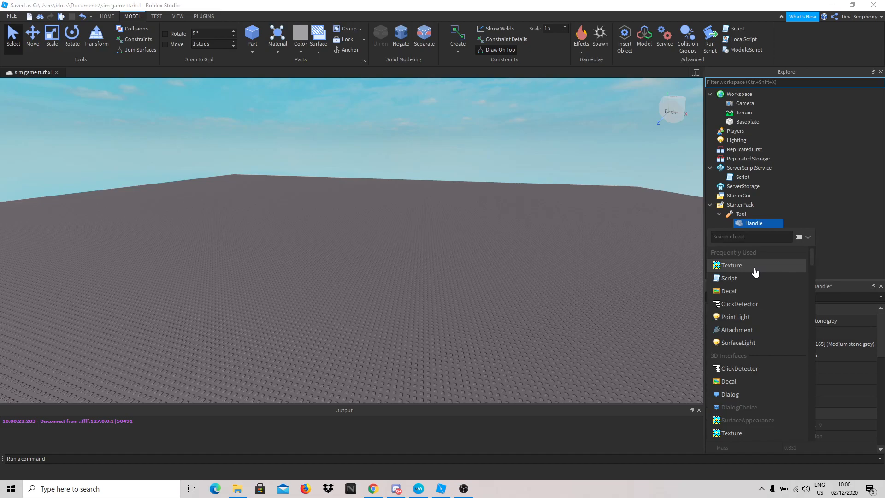
scroll(742, 279, "down", 10)
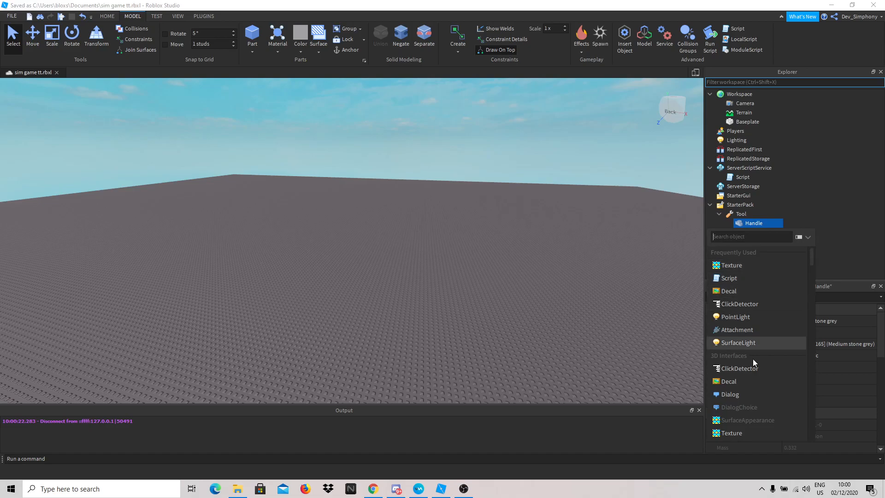
scroll(736, 382, "down", 2)
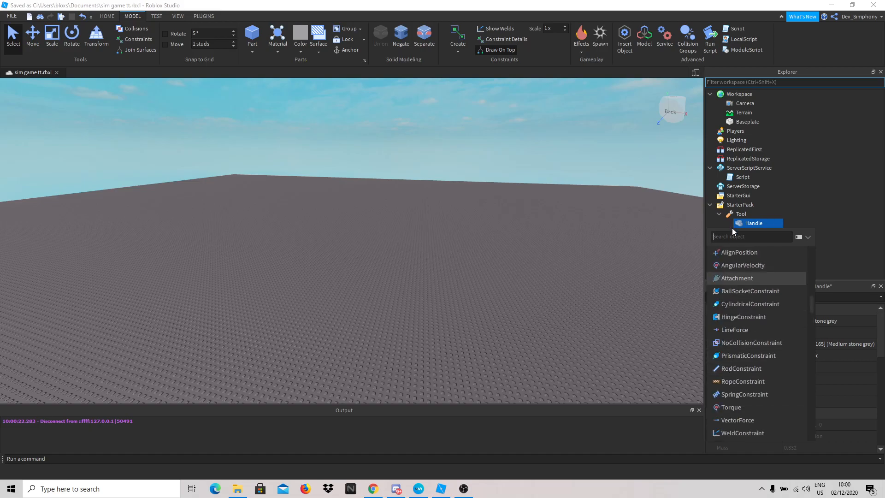
type("lo")
left_click(734, 252)
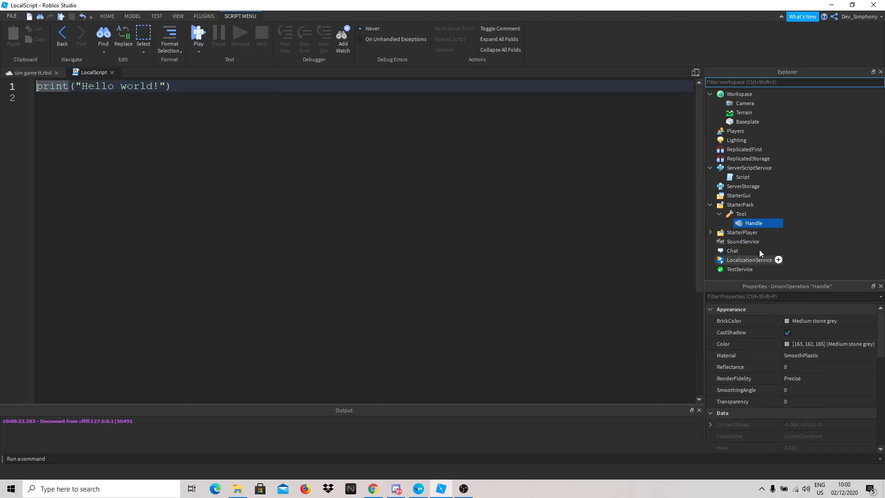
key("ctrl+a")
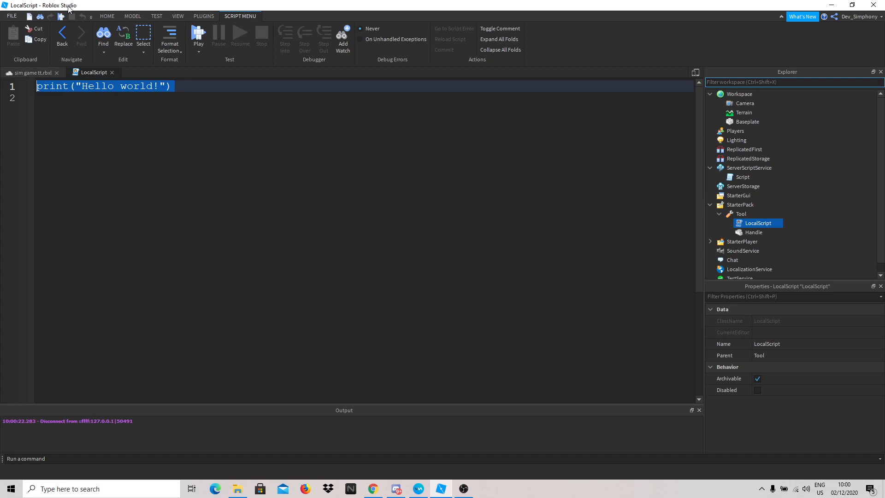
- Insert a RemoteEvent into ReplicatedStorage and name it Click, undoing any accidental deletion of it
left_click(776, 159)
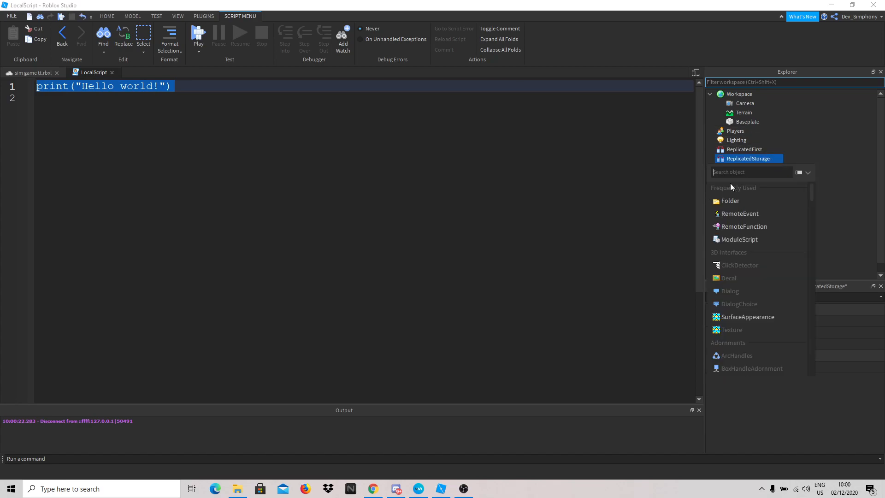
type("re")
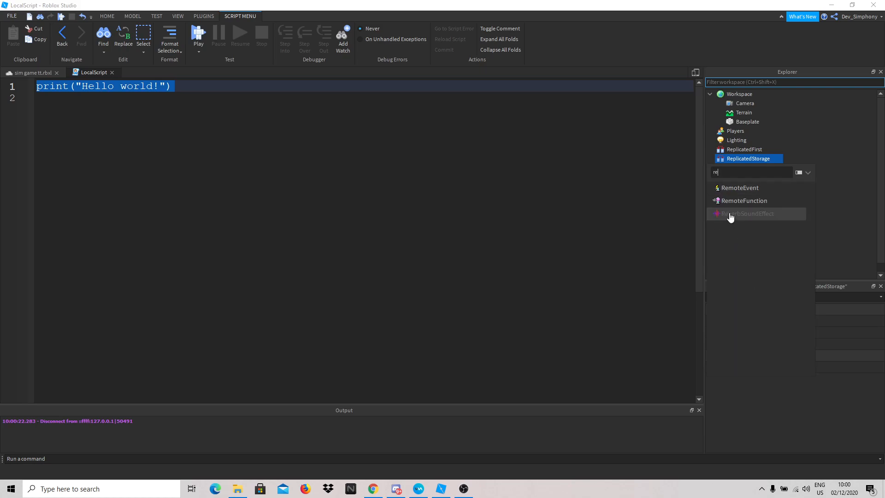
left_click(740, 187)
left_click(742, 168)
type("Click")
key("Return")
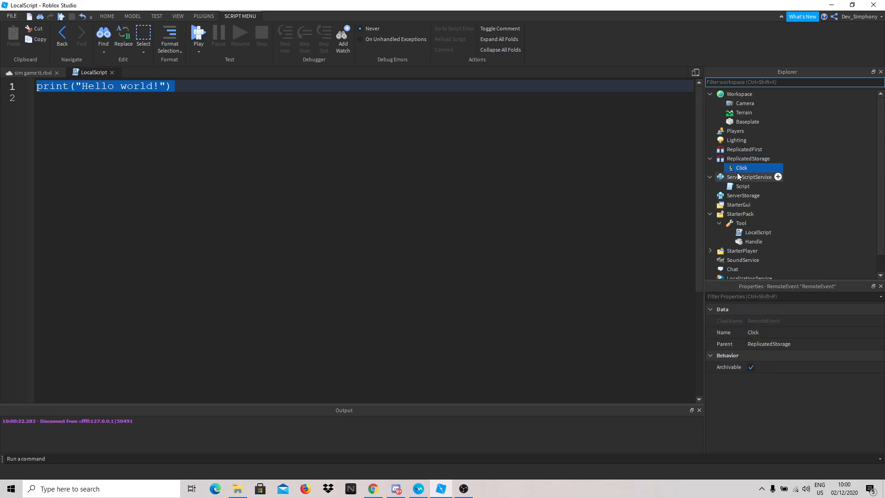
key("Delete")
key("ctrl+z")
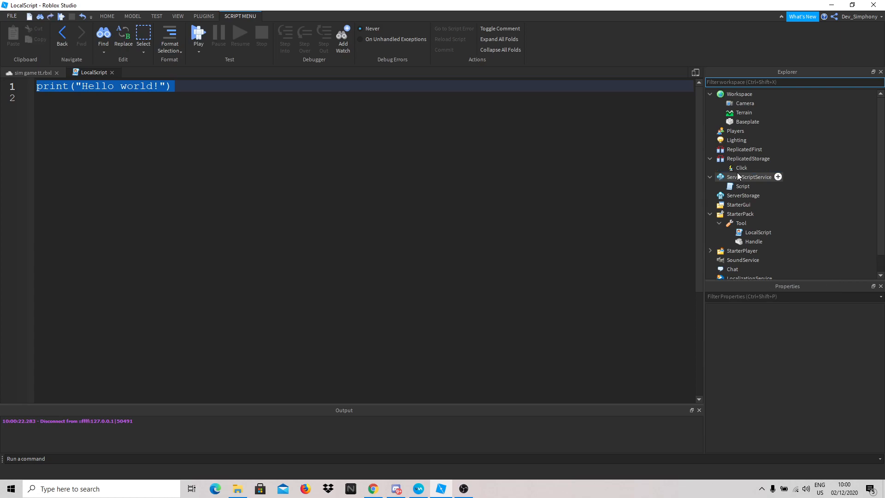
- Replace the LocalScript's default code with a local variable r that references game.ReplicatedStorage.Click
key("BackSpace")
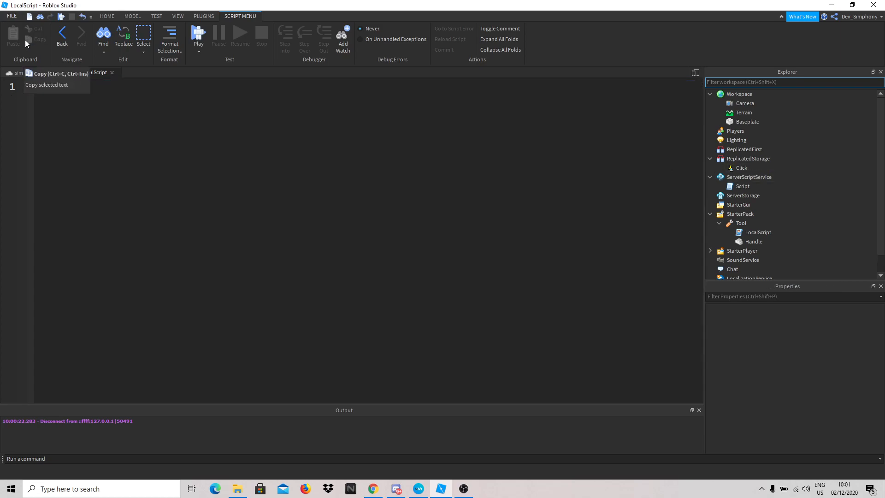
type("local")
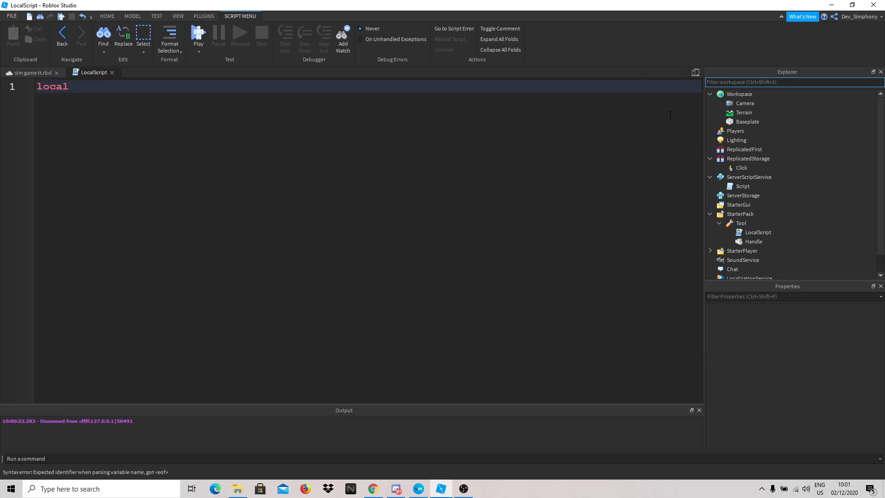
type(" r = ga")
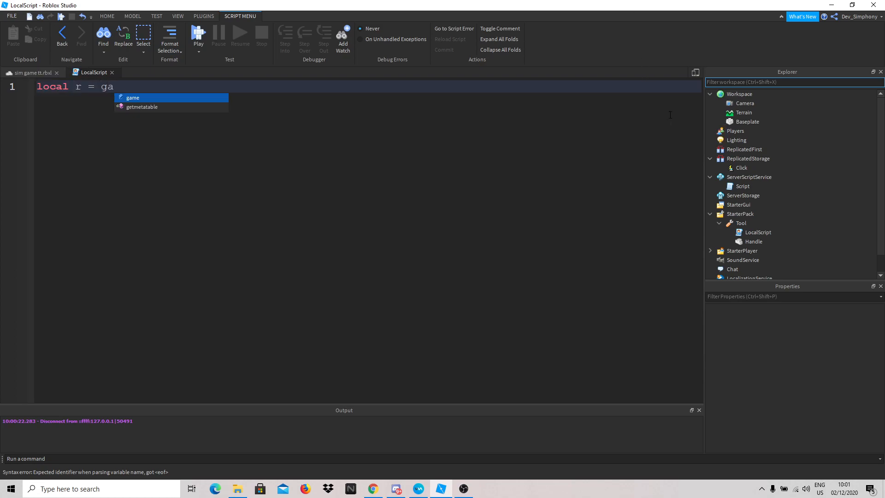
type("me.ReplicatedStorage.Cli")
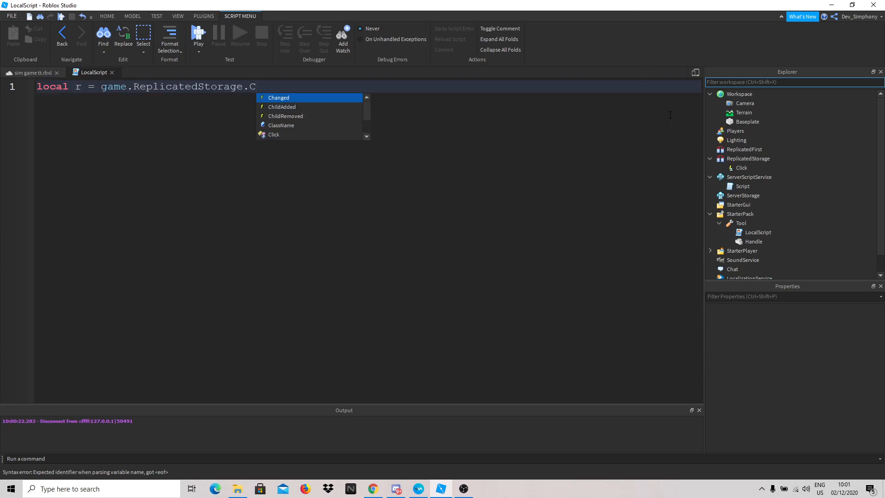
key("Return")
key("Return")
key("Return")
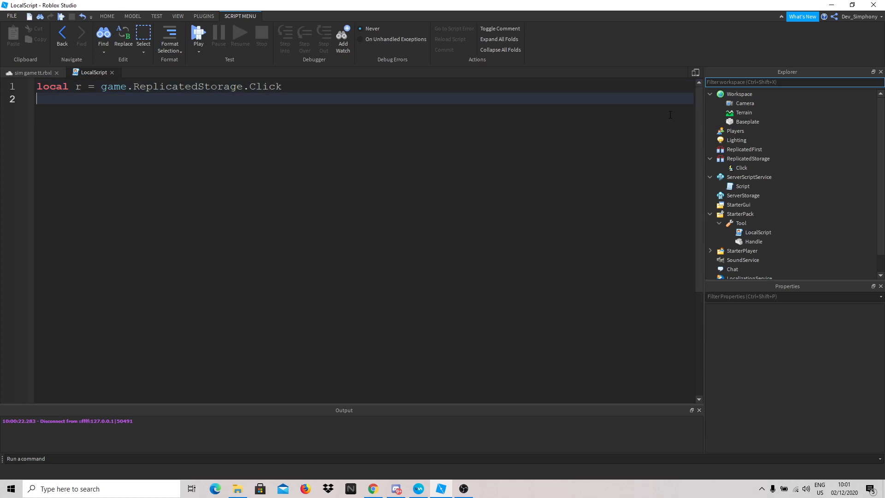
type("r.")
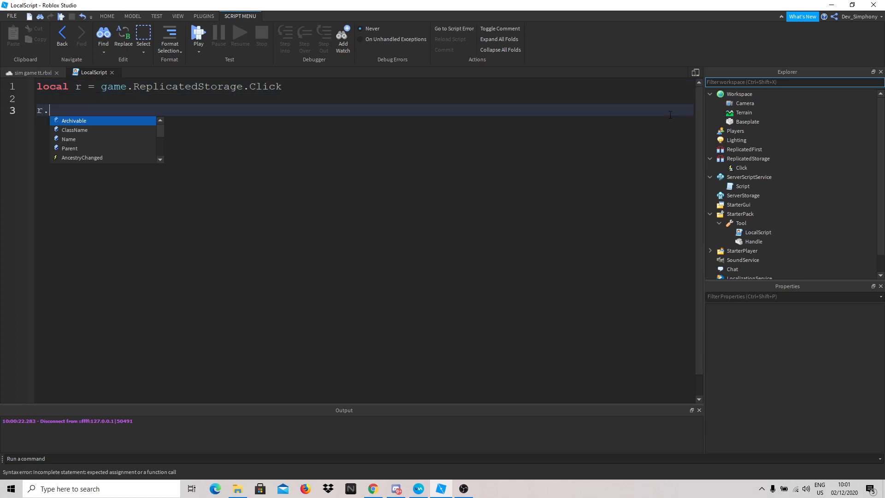
type("Fi")
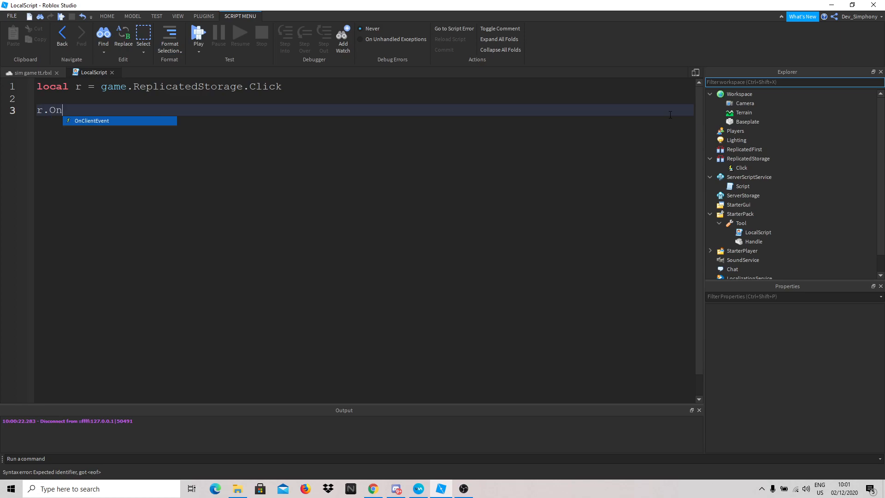
key("BackSpace")
key("BackSpace")
key("BackSpace")
type(":")
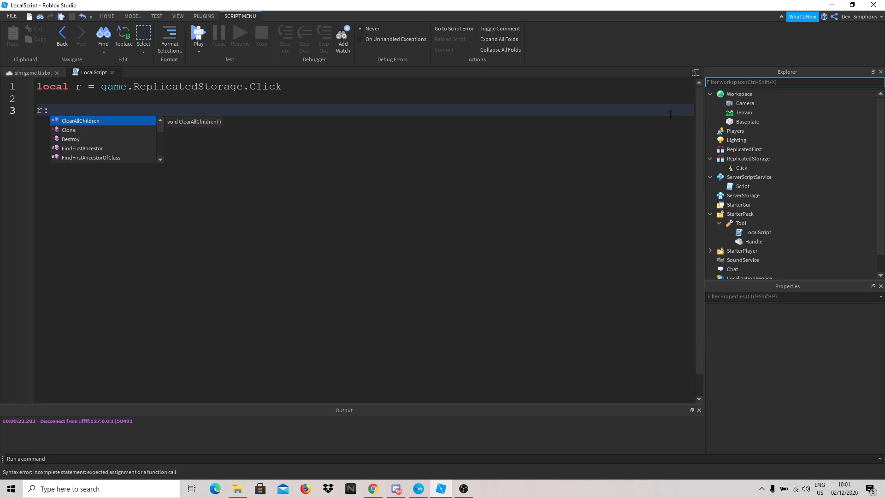
type("Ser")
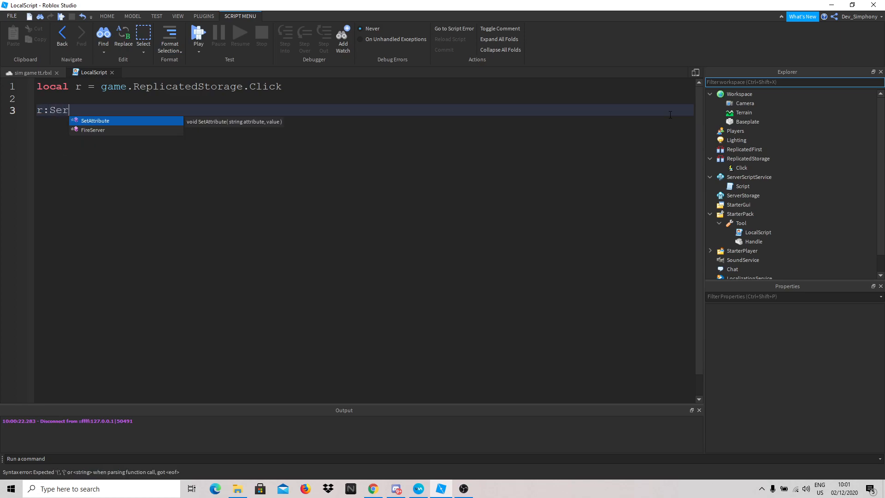
key("Down")
key("Tab")
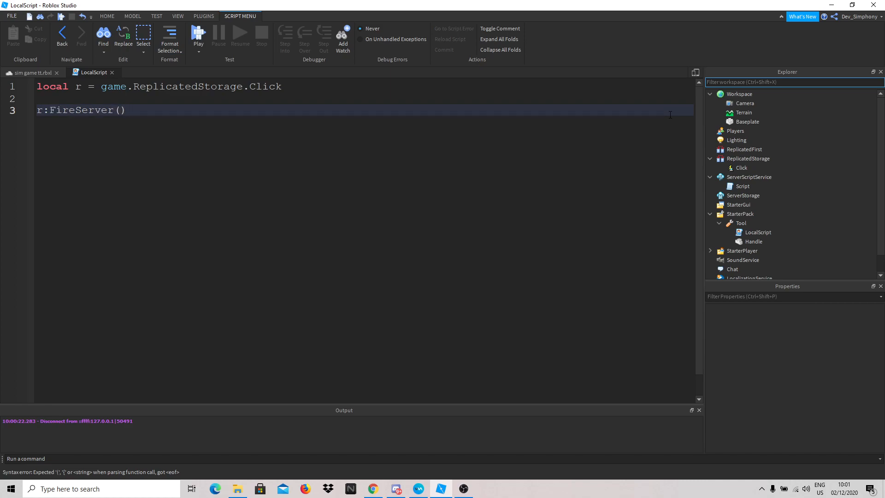
key("BackSpace")
key("BackSpace")
key("BackSpace")
key("BackSpace")
key("BackSpace")
key("BackSpace")
key("BackSpace")
key("BackSpace")
key("BackSpace")
key("BackSpace")
key("BackSpace")
key("BackSpace")
key("BackSpace")
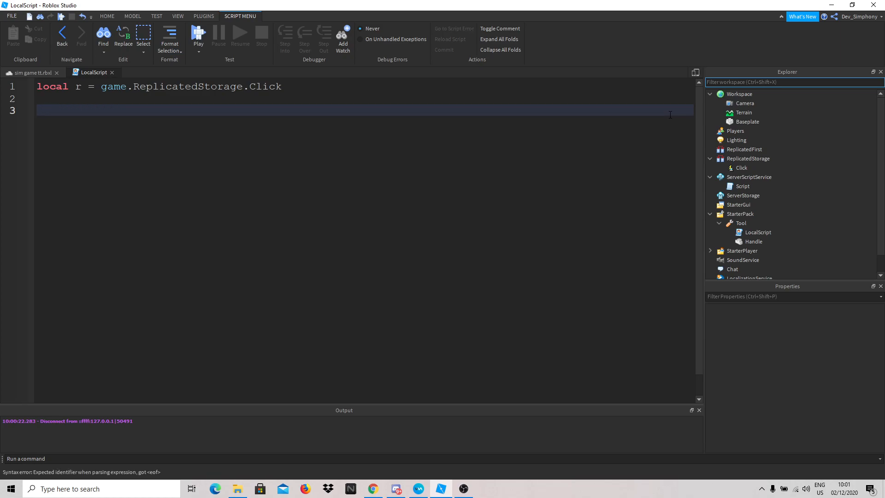
- Connect script.Parent.Activated to an anonymous function on line 3 of the LocalScript
type("sc")
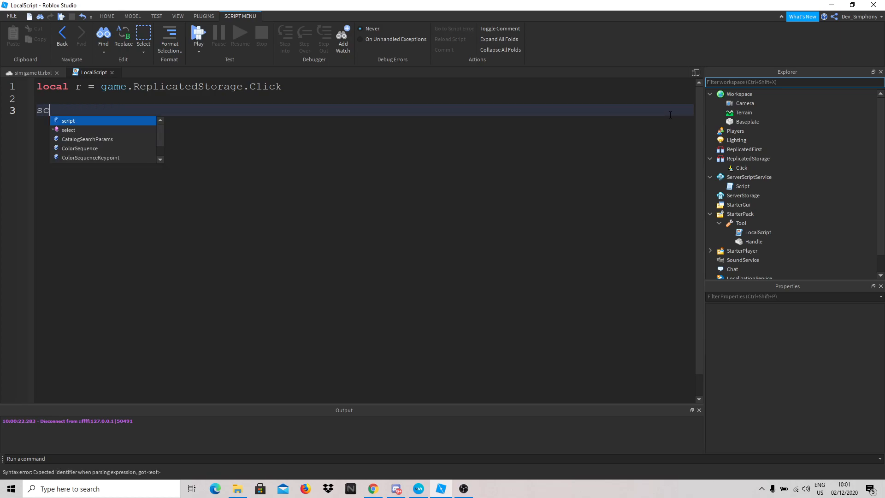
type("ript.Parent.Activated:Connect(f")
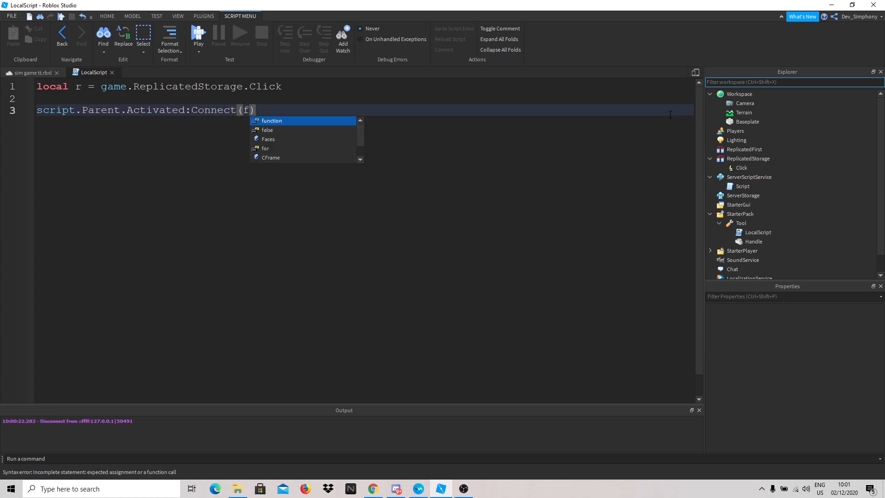
key("Tab")
key("Delete")
type("()")
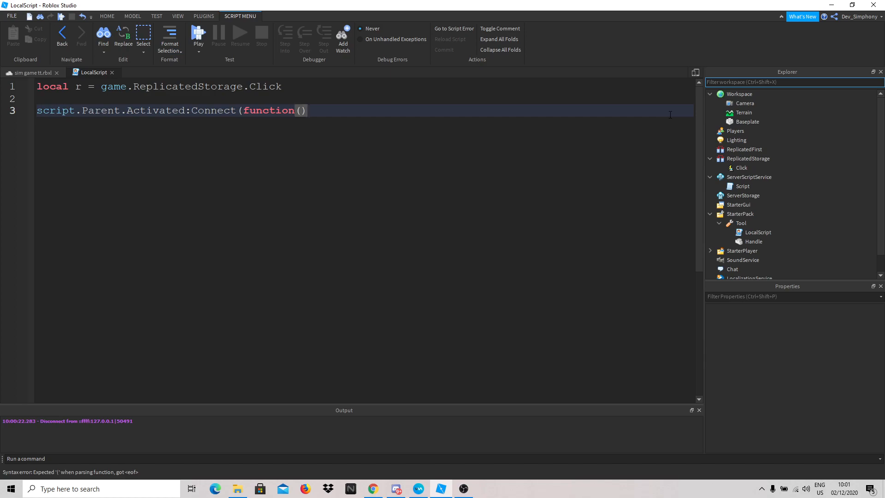
key("Return")
- Call r:FireServer() inside the Activated function
type("r.Fir")
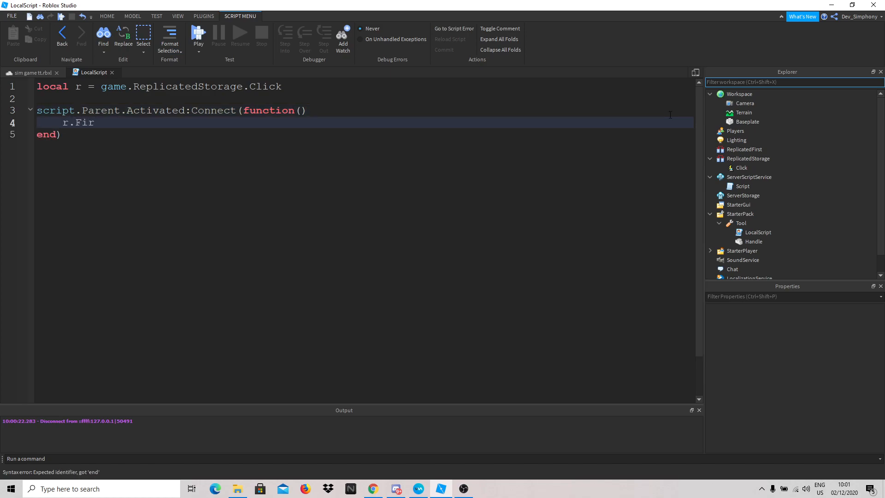
key("BackSpace")
key("BackSpace")
key("BackSpace")
key("BackSpace")
type(":Fi")
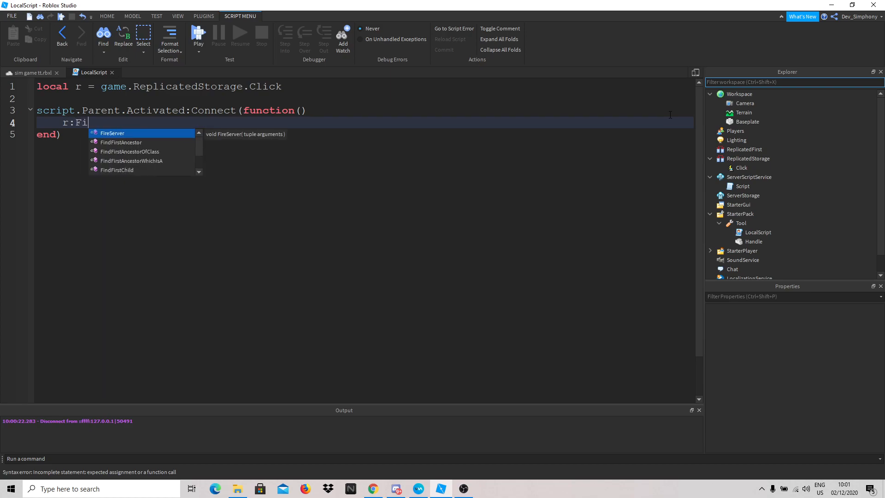
key("Tab")
type("()")
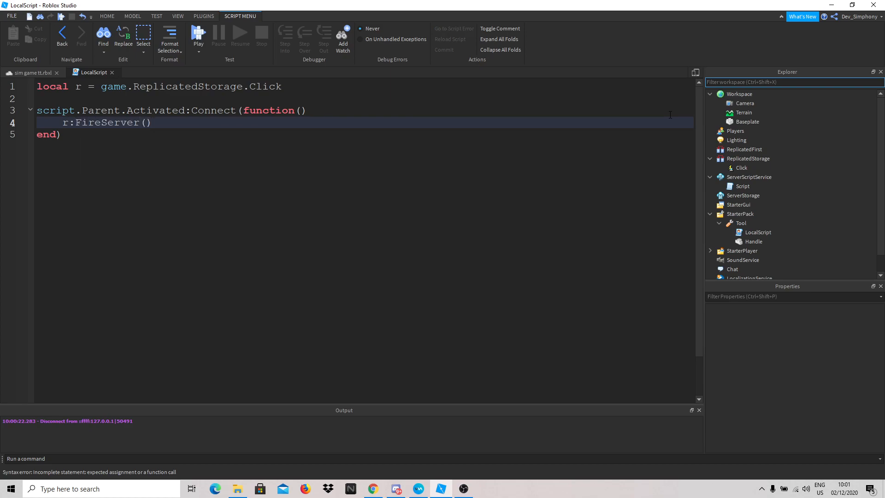
- Add print("Fired") on a new line below the r:FireServer() call
key("Return")
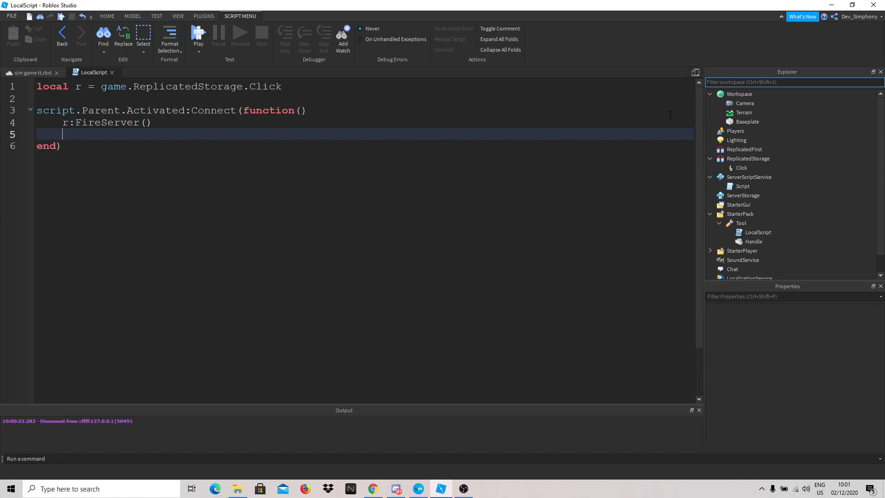
key("BackSpace")
type("pr")
key("BackSpace")
key("BackSpace")
key("BackSpace")
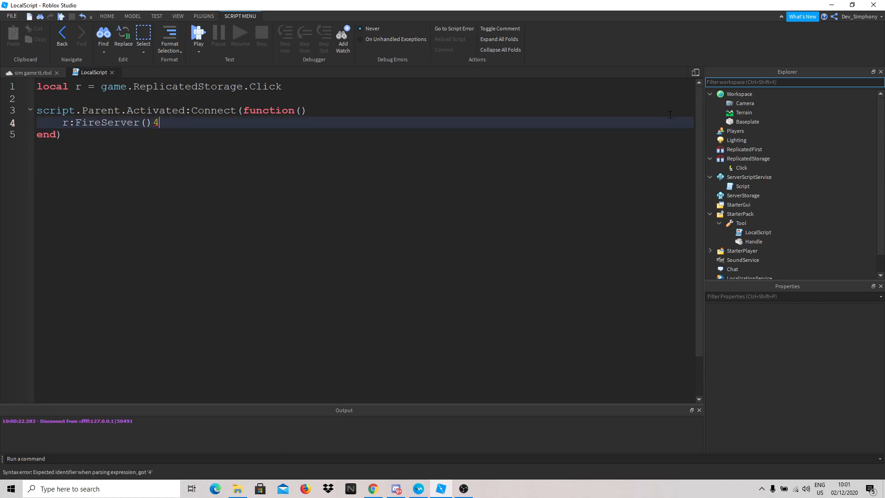
key("BackSpace")
key("Return")
type("pri")
key("Tab")
type("(\"Fired")
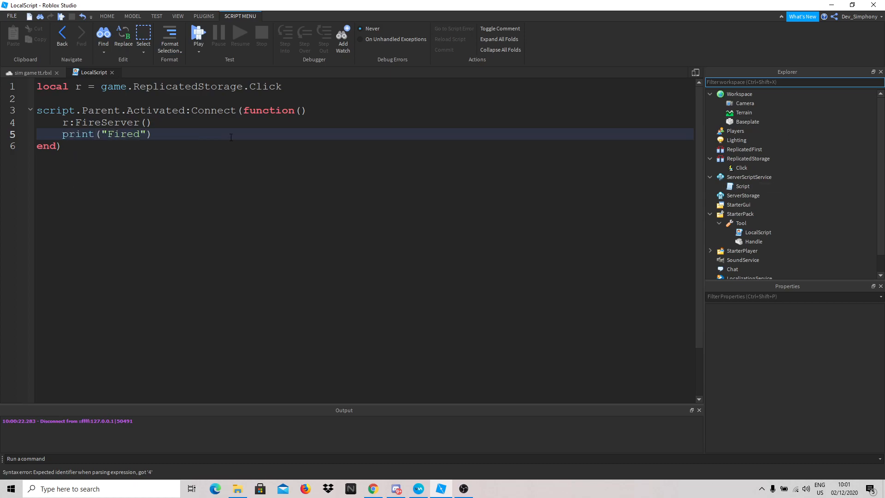
- Add the comment "-- Fired Event" after the r:FireServer() call
left_click(243, 122)
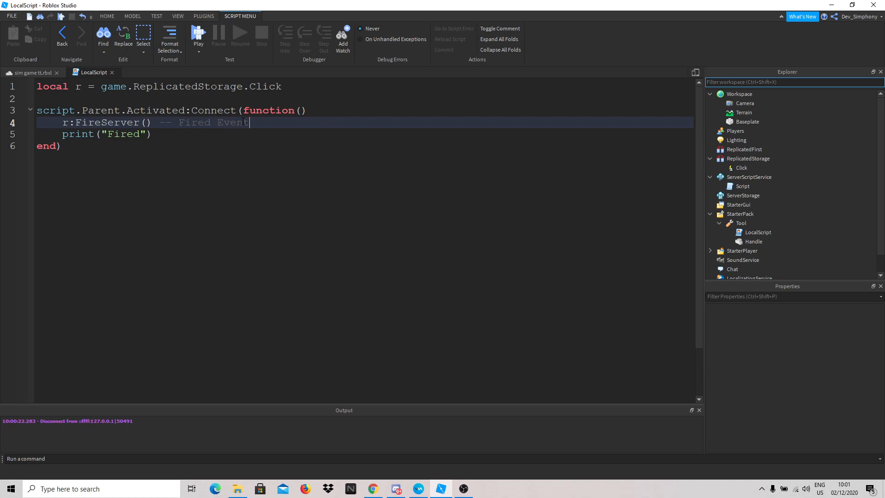
key("ctrl+a")
left_click(178, 127)
- Open the leaderboard Script in ServerScriptService and declare local r = game.ReplicatedStorage.Click below the PlayerAdded connection
double_click(739, 188)
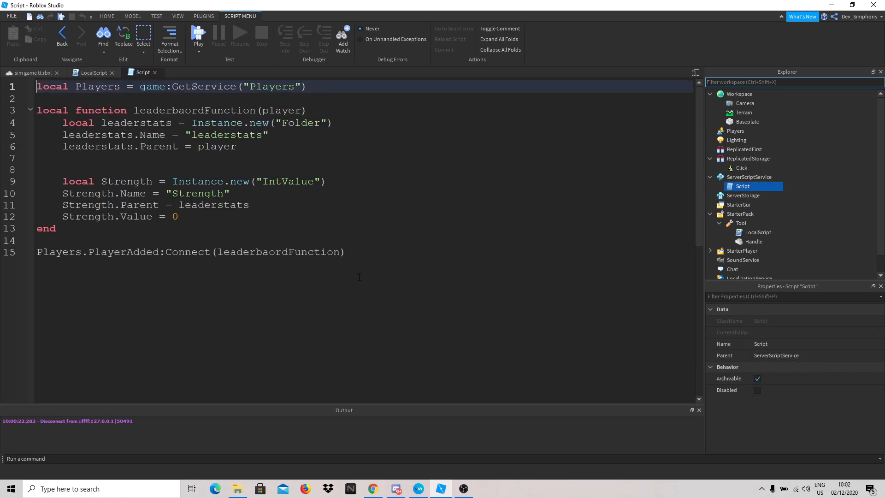
left_click(386, 253)
key("Return")
key("Return")
key("Return")
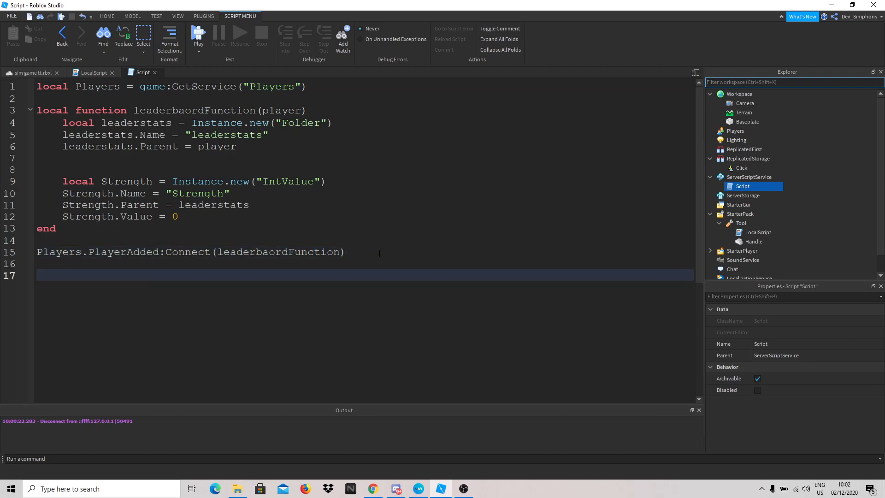
type("local")
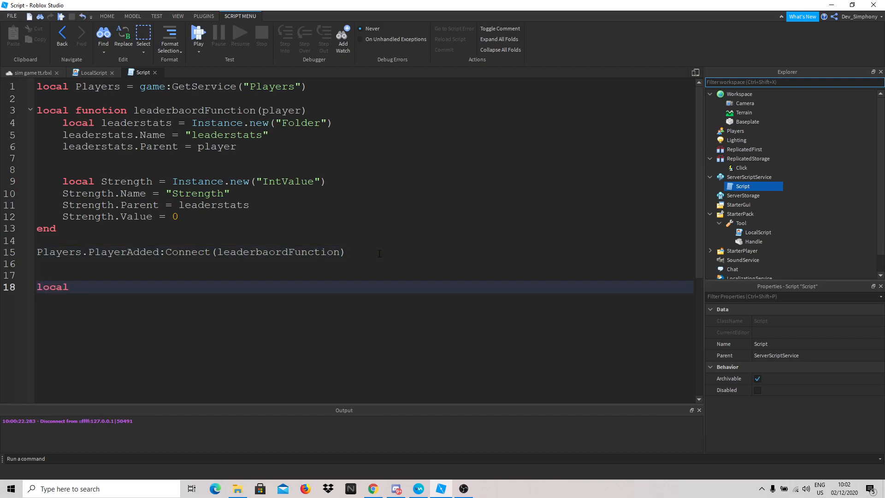
type(" r =")
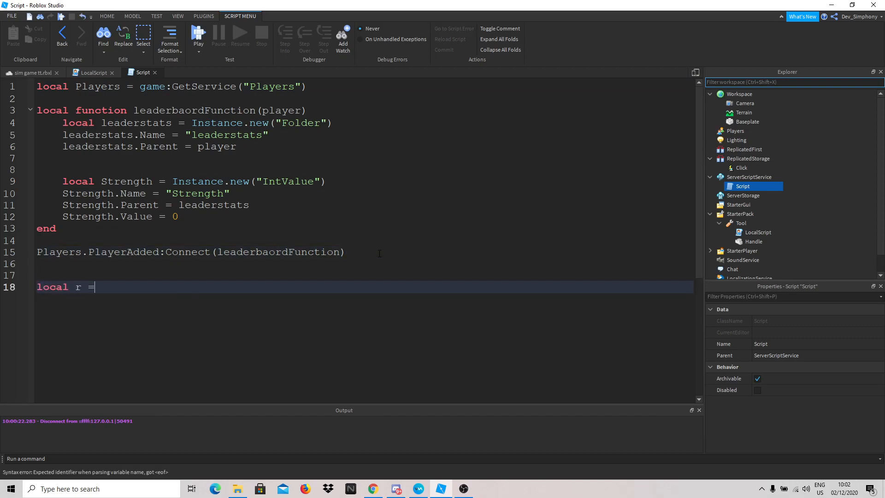
type(" game.ReplicatedStorage")
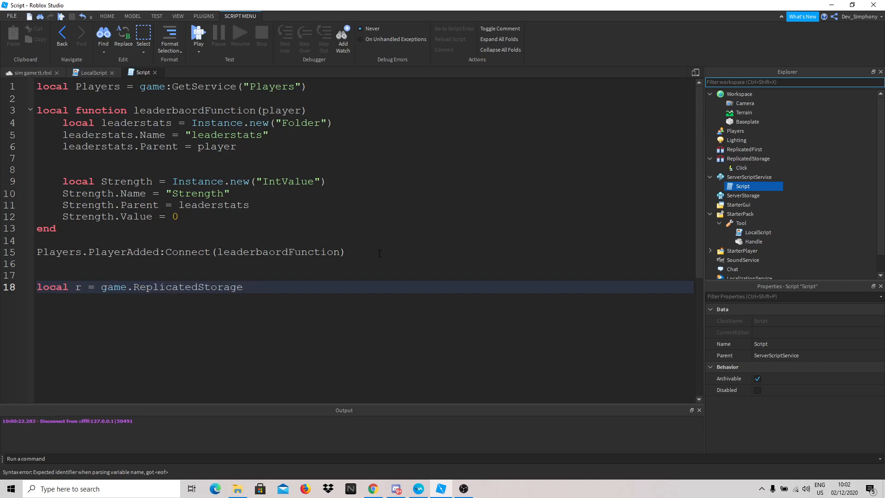
type(".Click")
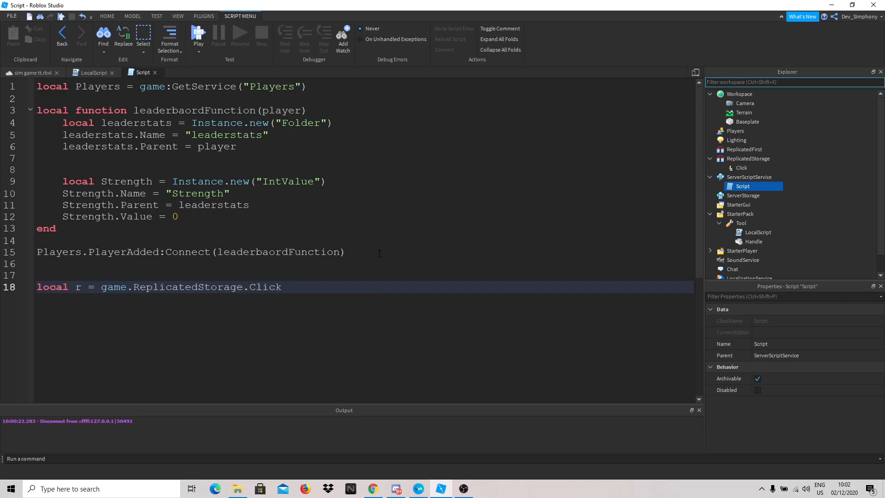
- Connect r.OnServerEvent to an anonymous function with a player parameter below the r variable
key("Return")
key("Return")
type("r")
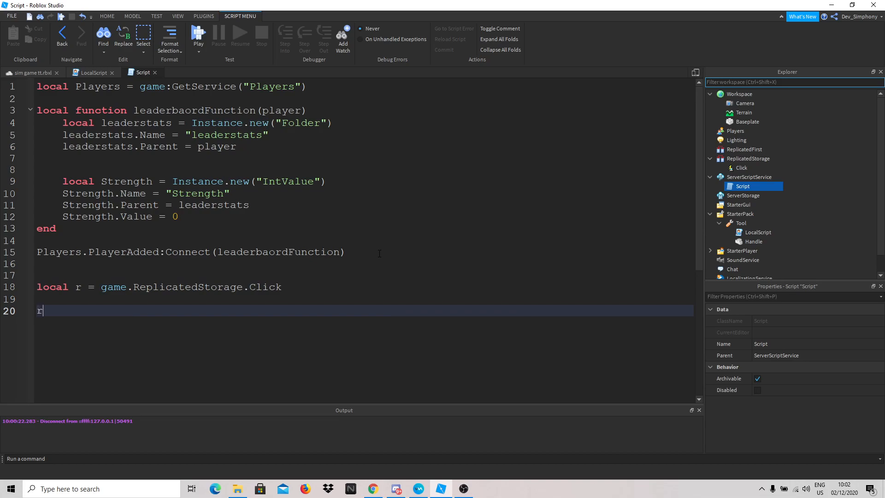
type(".OnServerEvent:")
key("Tab")
type("(function(")
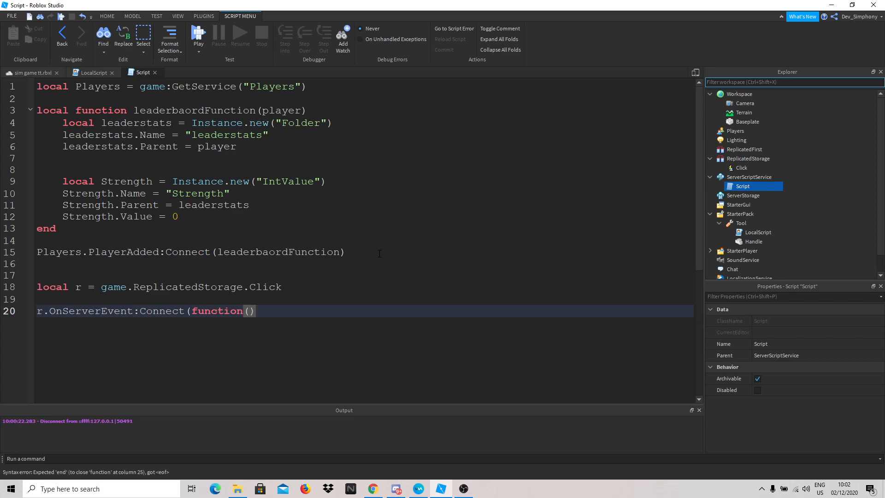
type("p")
key("BackSpace")
type("player")
key("Right")
key("Return")
- Inside the OnServerEvent function, set player.leaderstats.Strength.Value to player.leaderstats.Strength.Value + 5
type("pl")
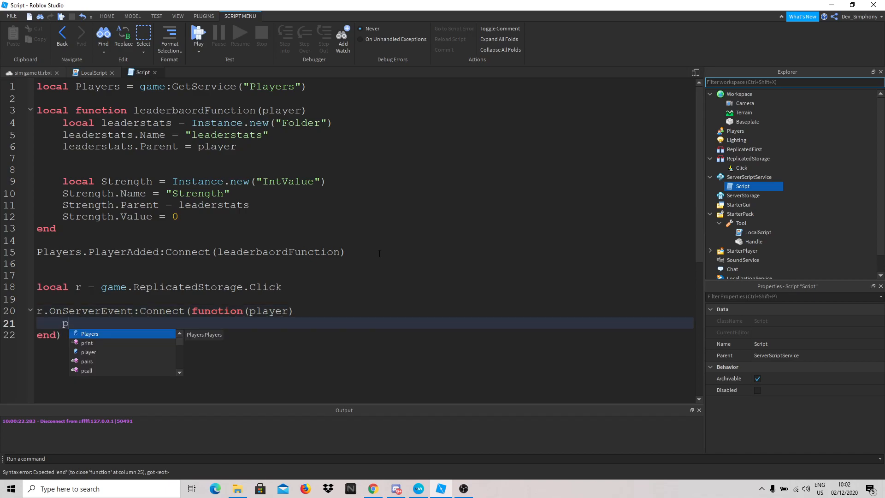
type("ayer.le")
key("BackSpace")
type("leaderstats.Strength.Value")
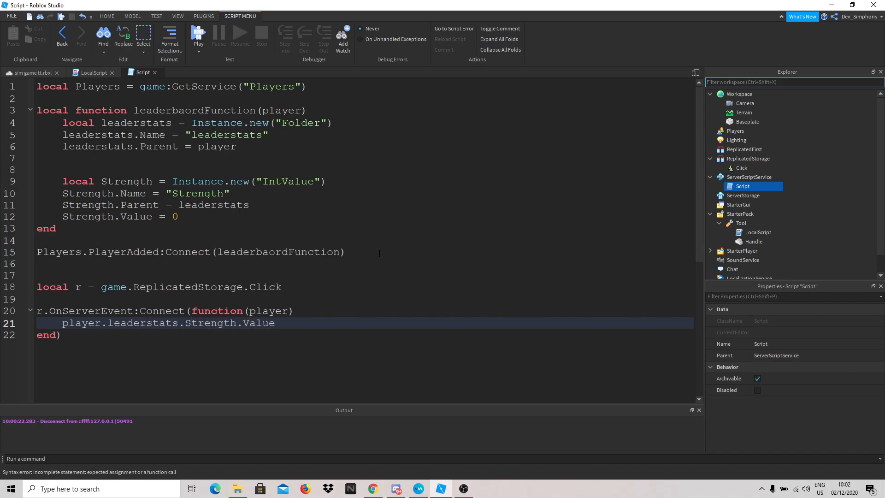
left_click_drag(63, 323, 274, 322)
key("ctrl+c")
left_click(312, 327)
key("ctrl+v")
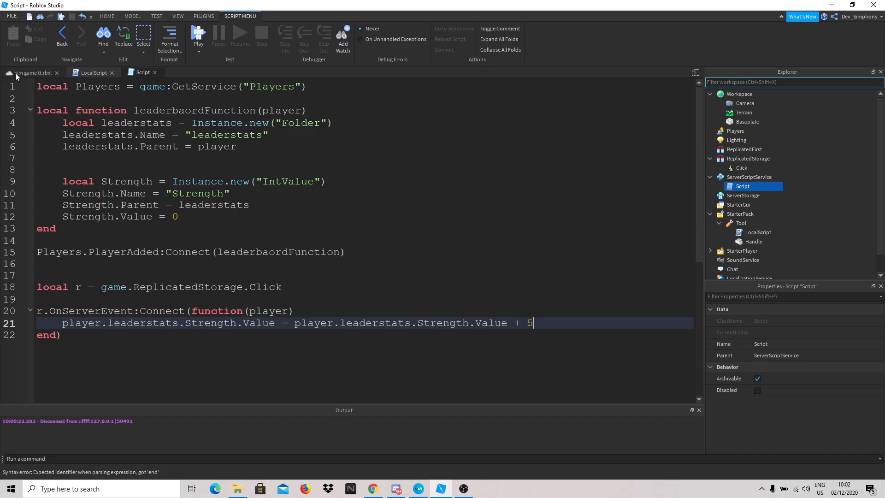
- Start a playtest and activate the equipped dumbbell tool repeatedly to check that Strength increases
left_click(32, 72)
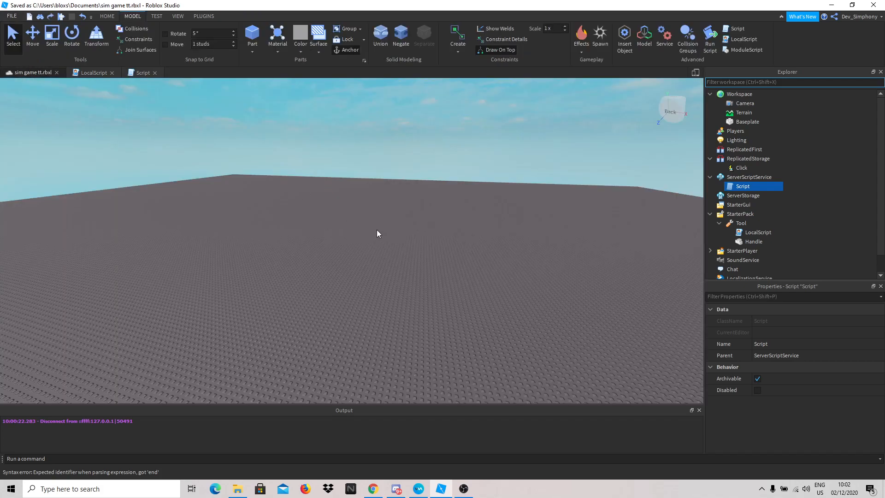
left_click(60, 17)
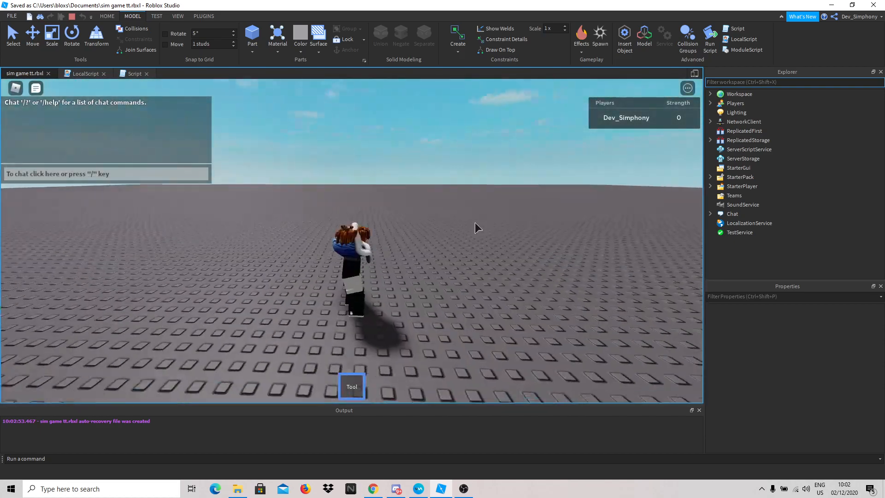
right_click_drag(475, 222, 474, 222)
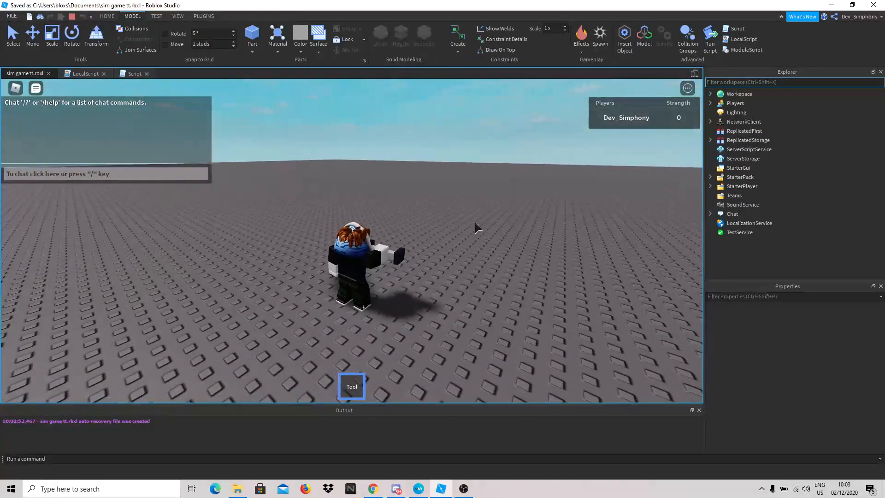
left_click(474, 223)
left_click(474, 222)
left_click(474, 222)
left_click(475, 223)
key("w")
left_click(475, 222)
left_click(475, 222)
left_click(475, 222)
left_click(475, 222)
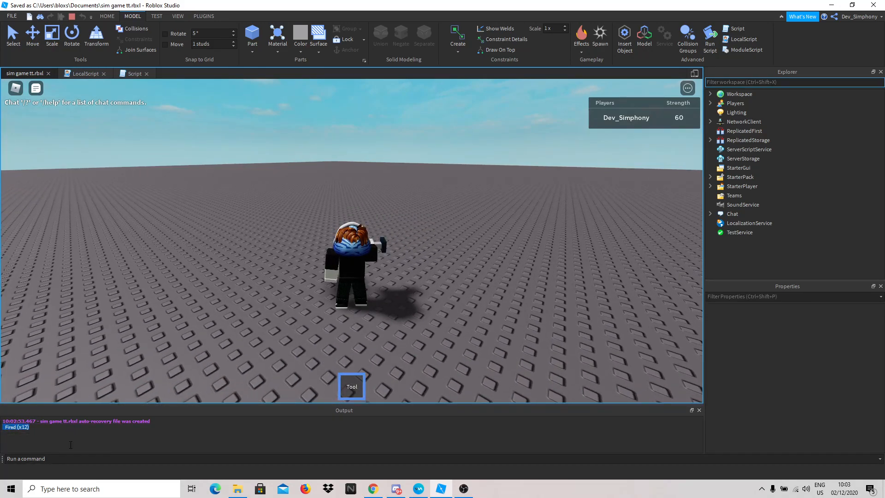
- Activate the tool several more times while moving the character, stop the playtest and save the place
left_click(164, 298)
left_click(164, 298)
key("w")
left_click(192, 295)
left_click(193, 296)
left_click(192, 293)
left_click(192, 292)
left_click(192, 293)
right_click_drag(425, 236, 397, 234)
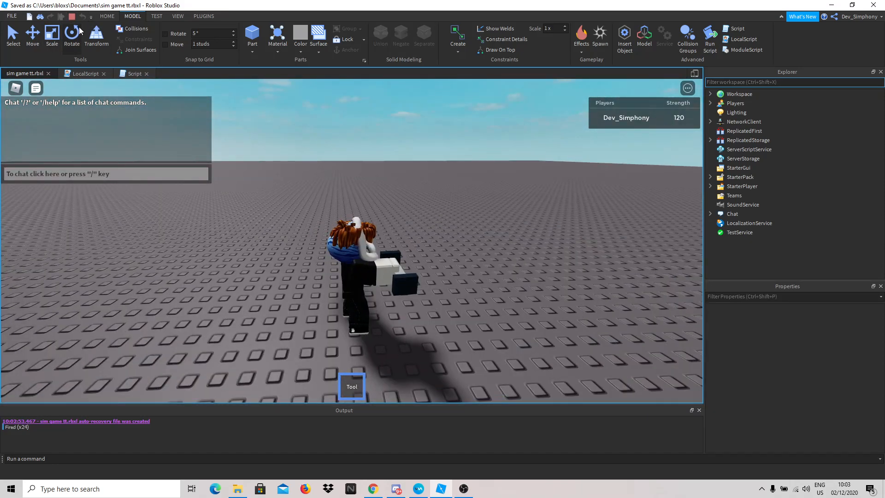
key("shift+F5")
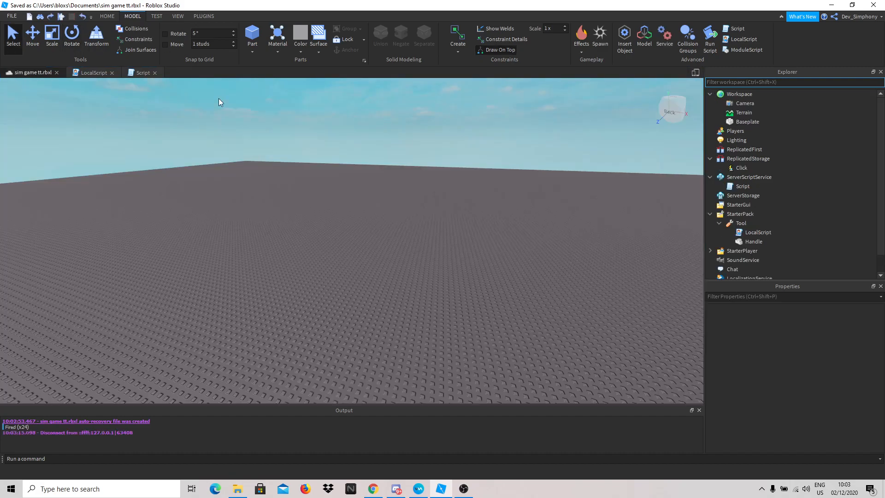
key("ctrl+s")
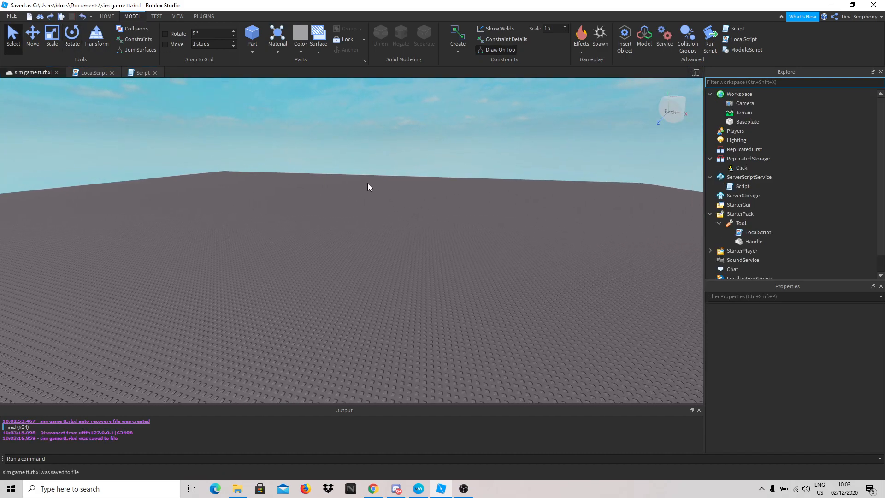
key("s")
left_click_drag(559, 330, 467, 214)
key("w")
key("w")
right_click_drag(467, 214, 468, 214)
key("s")
right_click_drag(550, 201, 551, 200)
key("q")
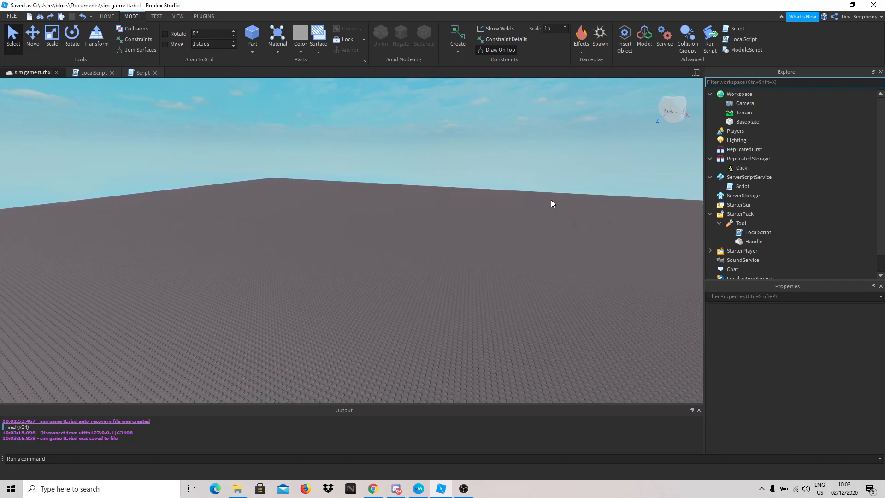
key("q")
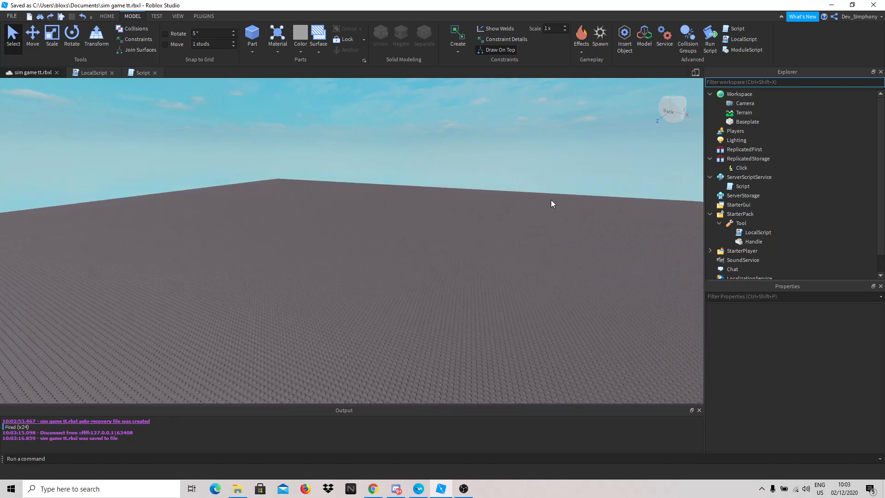
key("e")
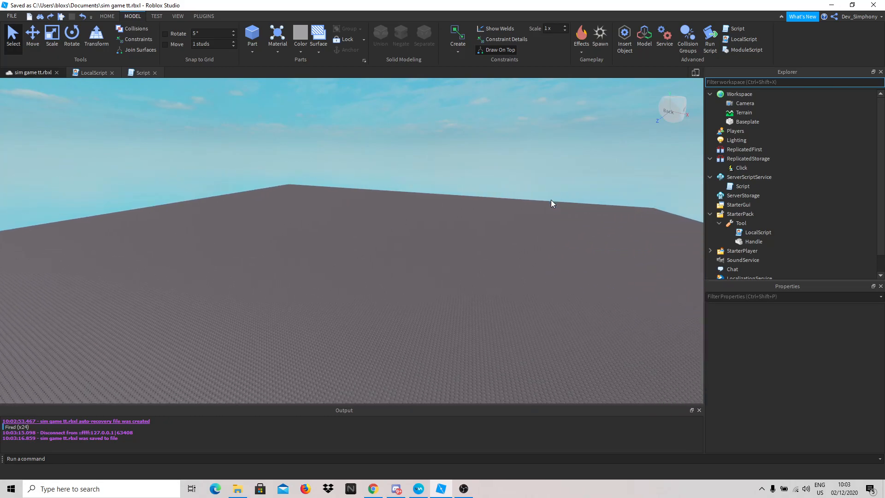
key("e")
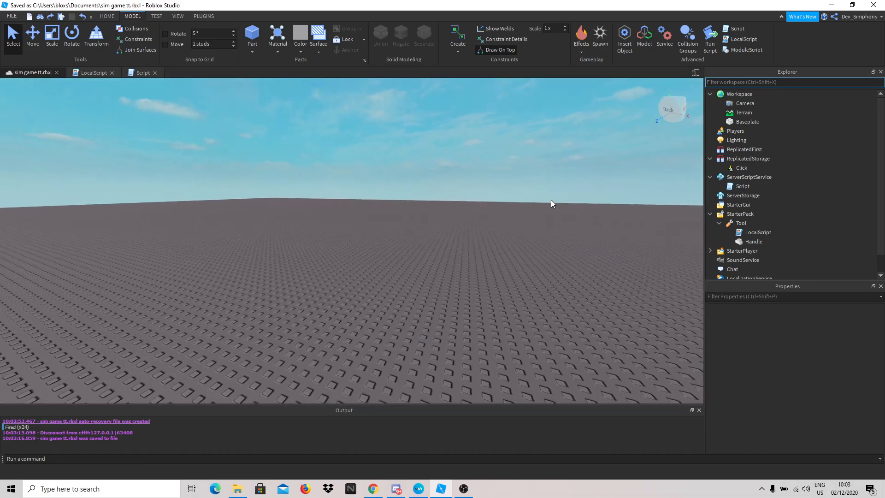
right_click_drag(551, 200, 551, 201)
right_click_drag(576, 161, 576, 160)
key("e")
key("q")
key("e")
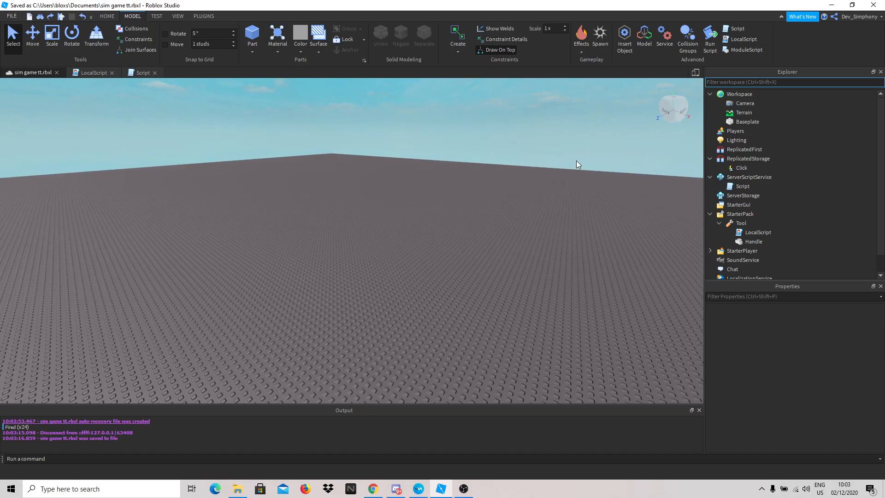
key("q")
right_click_drag(576, 161, 576, 161)
key("s")
key("a")
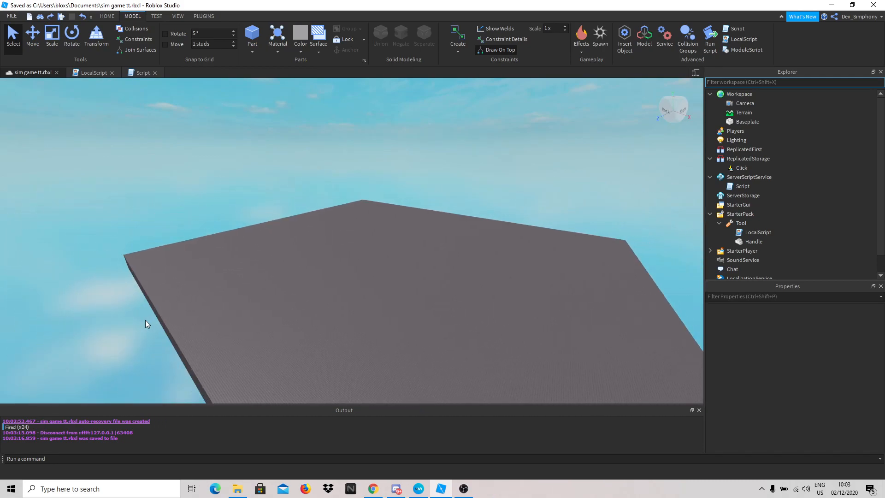
key("d")
key("w")
key("a")
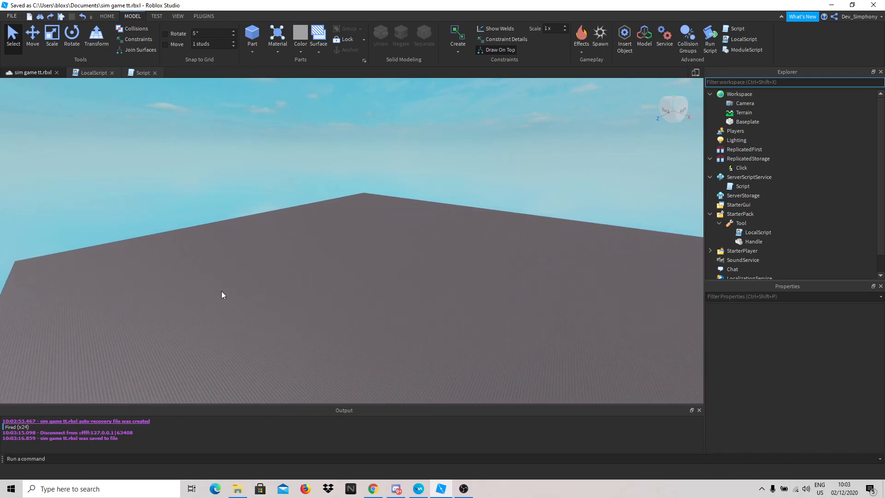
key("w")
right_click_drag(222, 290, 222, 290)
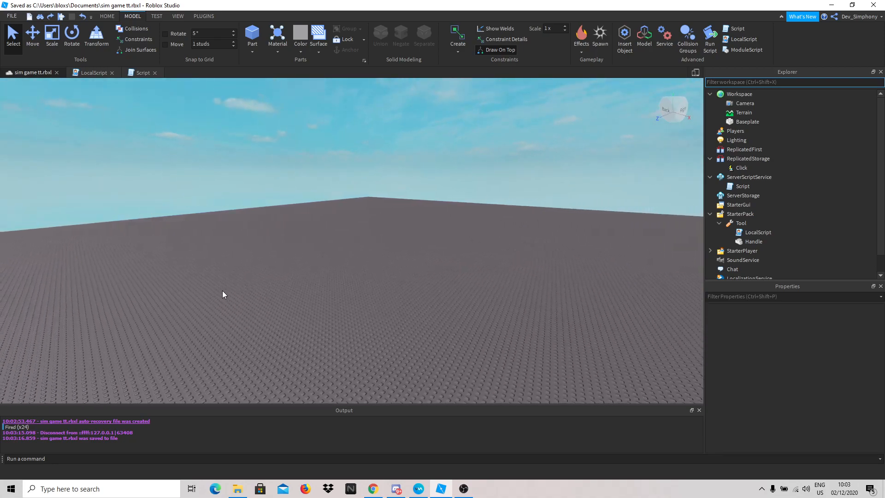
key("F5")
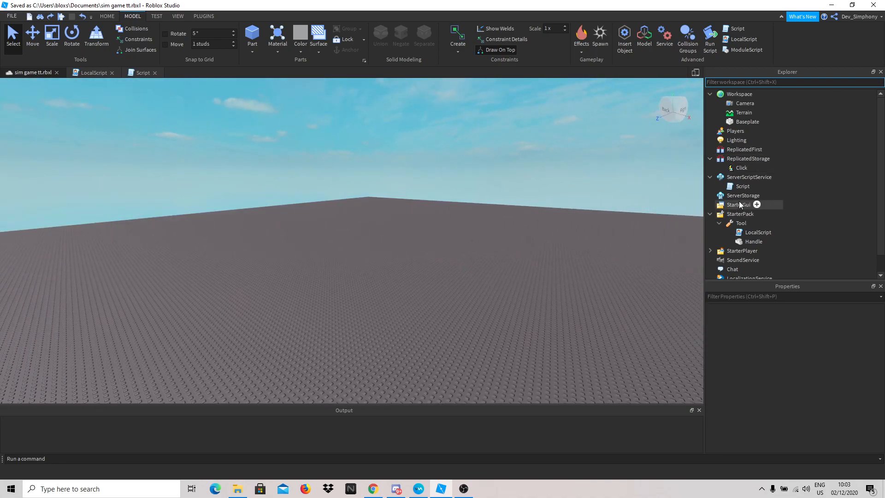
- Open the leaderboard Script in ServerScriptService and declare local Cash = Instance.new("IntValue") below the Strength.Value line
double_click(743, 185)
left_click(218, 220)
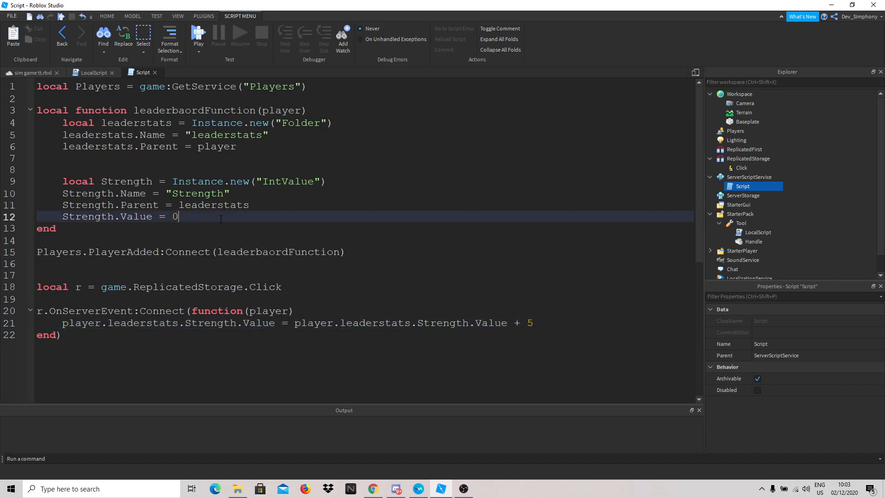
key("Return")
key("Return")
type("local")
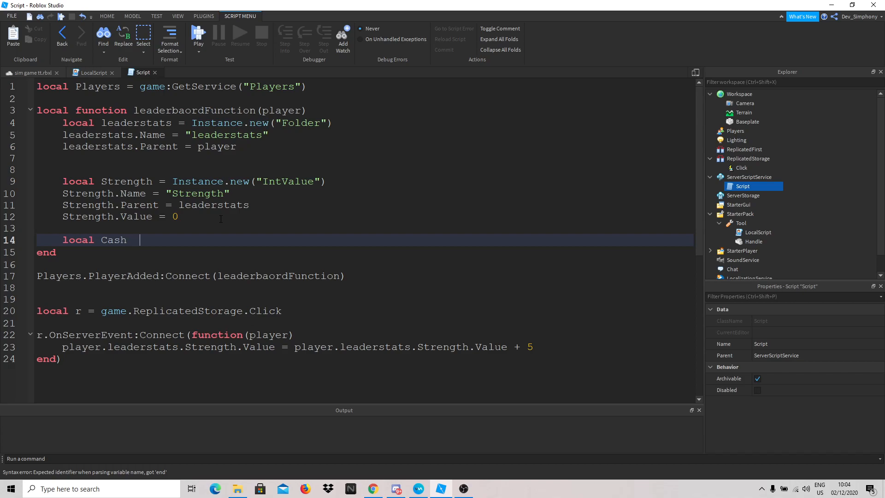
type("Cash = Instance")
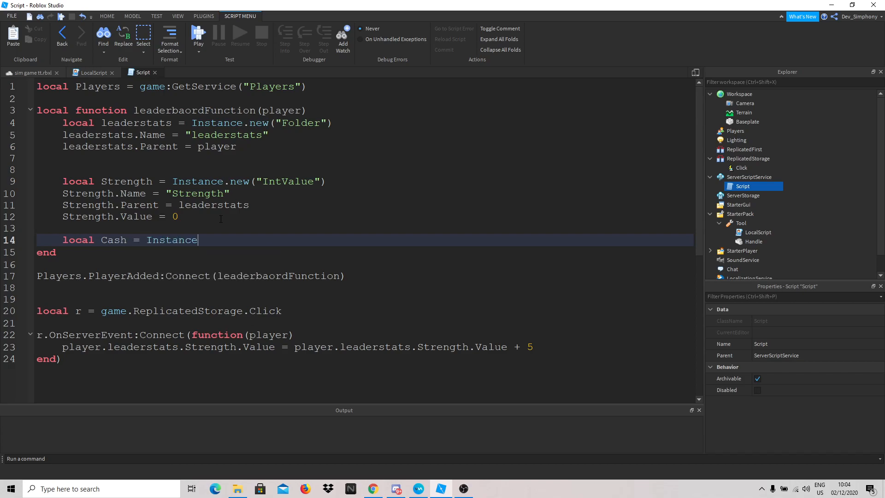
type(".")
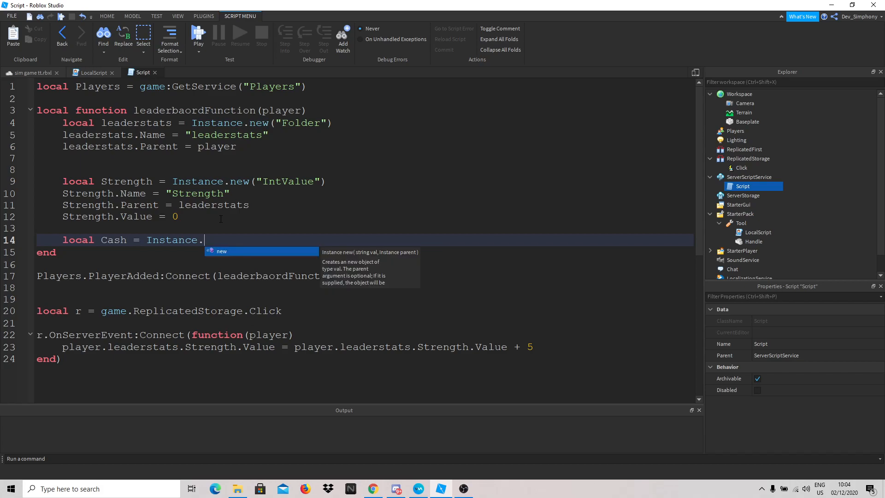
type("new(\"IntValue\")")
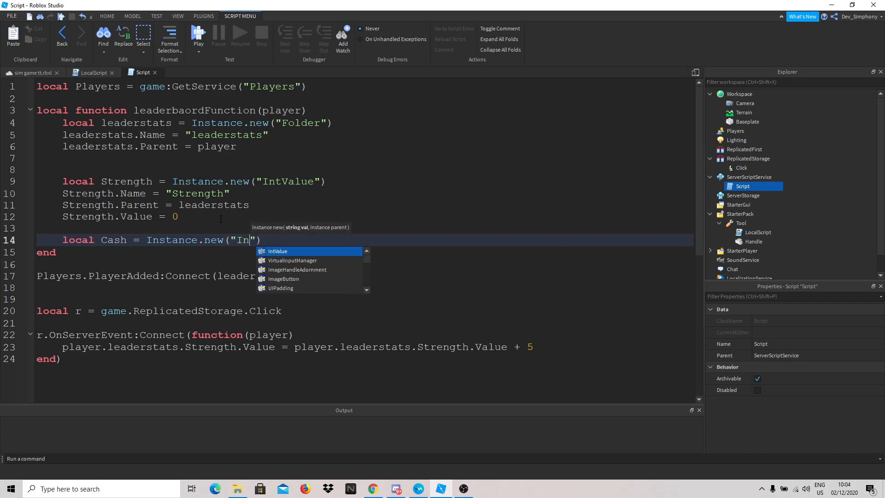
key("Return")
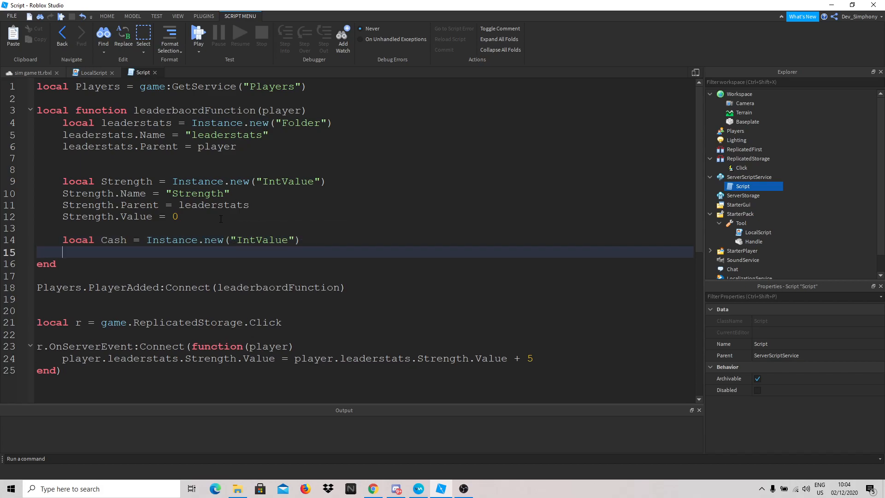
- Set Cash.Name to "Cash" and Cash.Value to 0 below the Cash declaration, and save the place
type("Cash.Nae")
key("Tab")
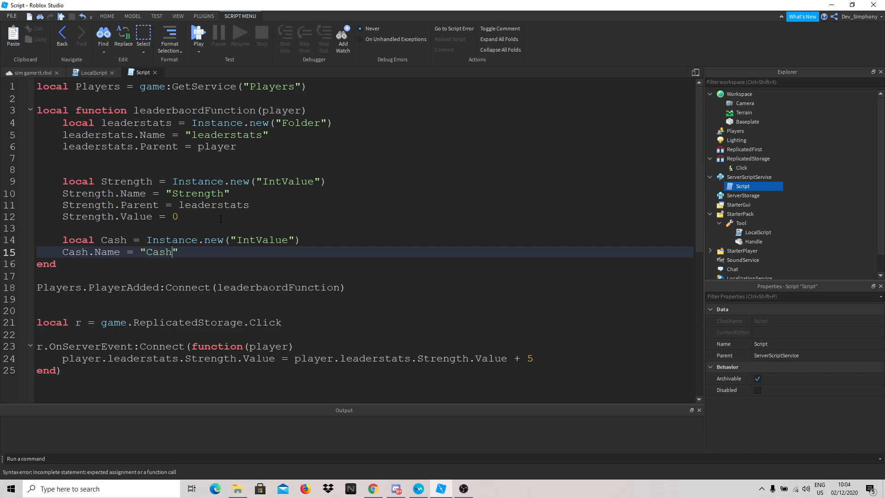
key("Return")
type("Ca")
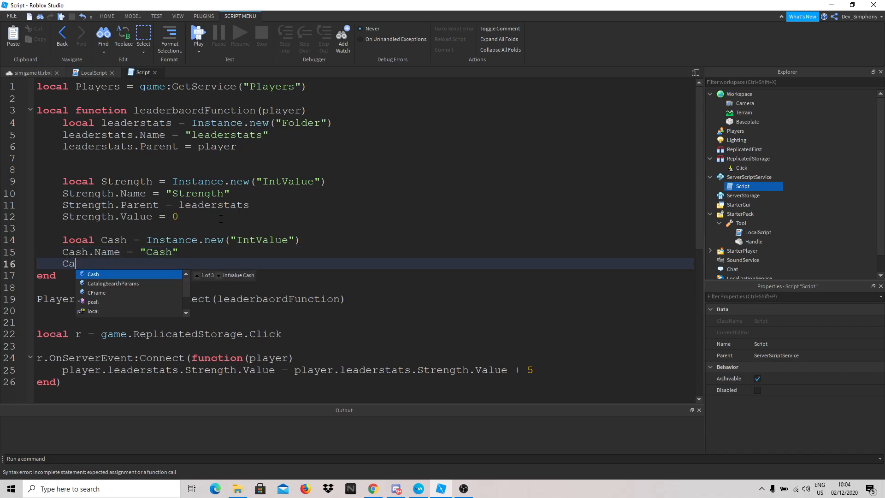
type("sh.Value = 0")
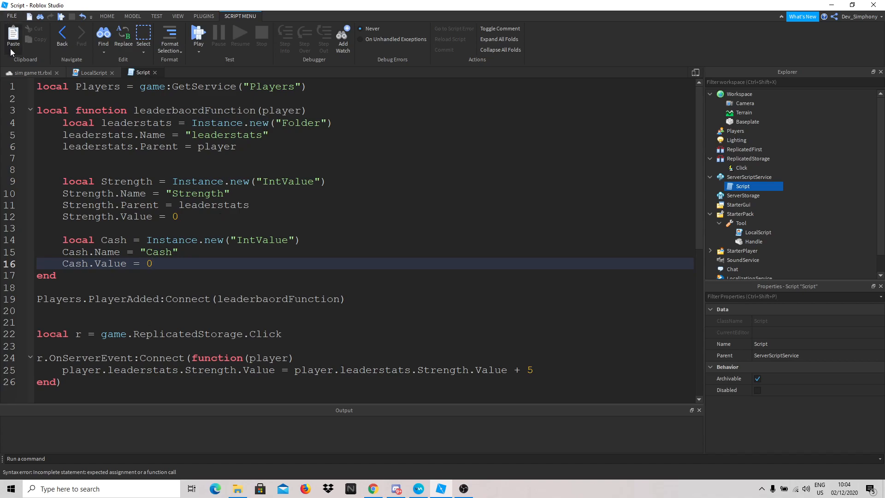
left_click(22, 74)
key("ctrl+s")
right_click_drag(267, 146, 267, 149)
left_click(252, 36)
key("f")
scroll(421, 181, "down", 5)
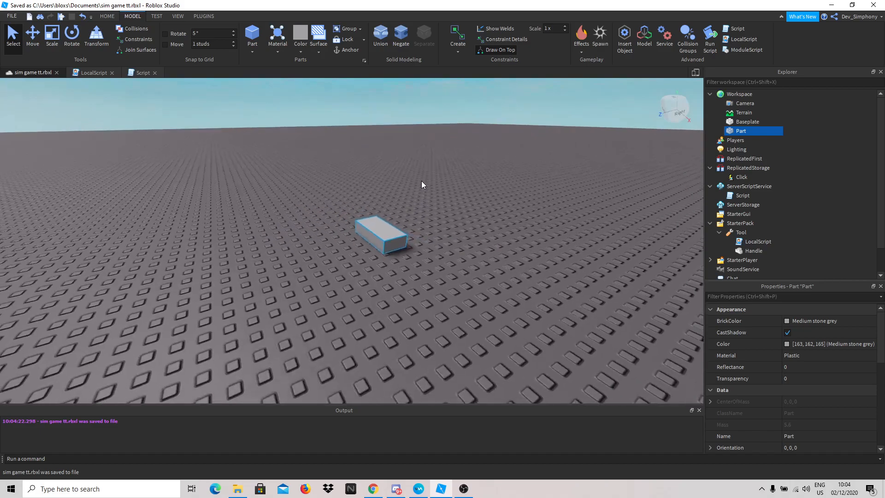
right_click_drag(421, 180, 419, 182)
key("ctrl+3")
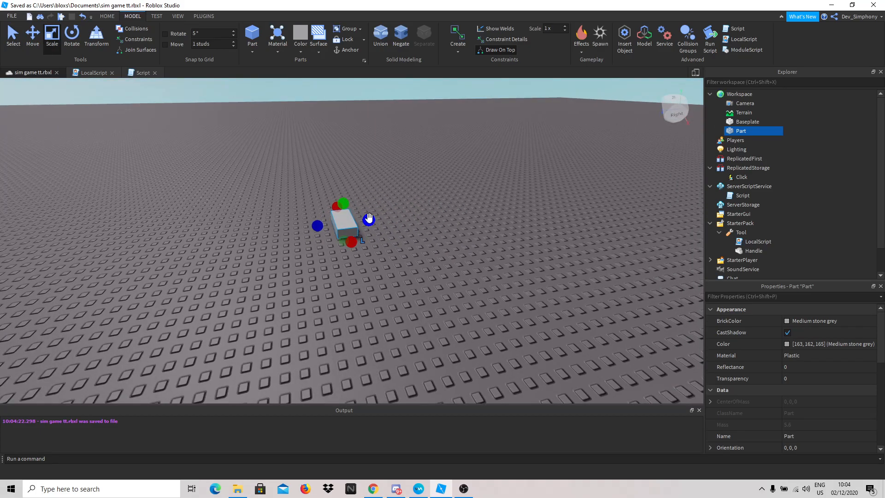
key("Delete")
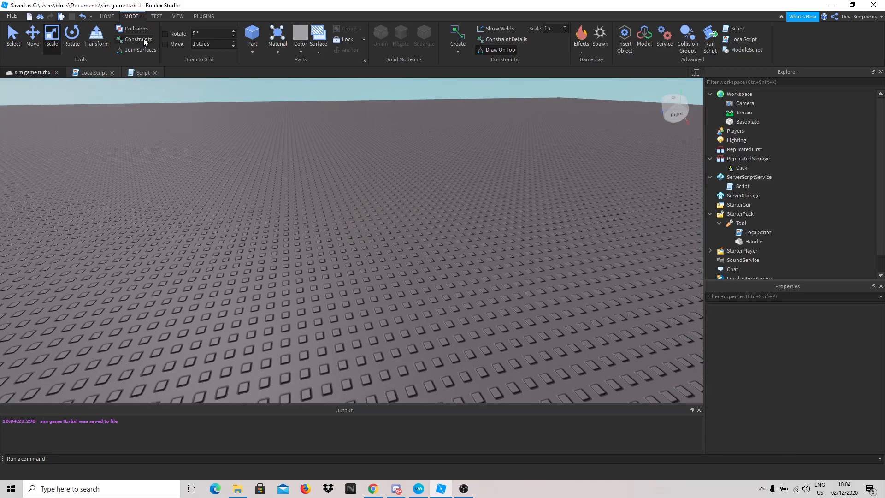
- Insert a cylinder part above the baseplate and scale it into a wide, thin disc
left_click(252, 52)
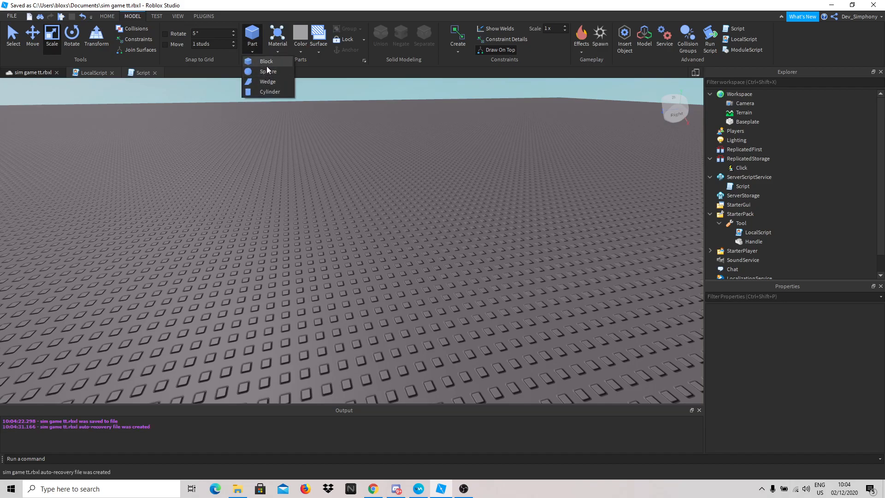
left_click(269, 92)
left_click_drag(352, 217, 379, 131)
right_click_drag(402, 138, 277, 243)
left_click_drag(233, 243, 289, 250)
right_click_drag(288, 251, 300, 253)
right_click_drag(374, 210, 397, 215)
left_click_drag(397, 216, 438, 212)
- Rotate the disc 90 degrees about its Z axis with 5° rotation snapping enabled so that it lies flat
key("ctrl+4")
right_click_drag(438, 213, 429, 253)
left_click_drag(429, 253, 394, 180)
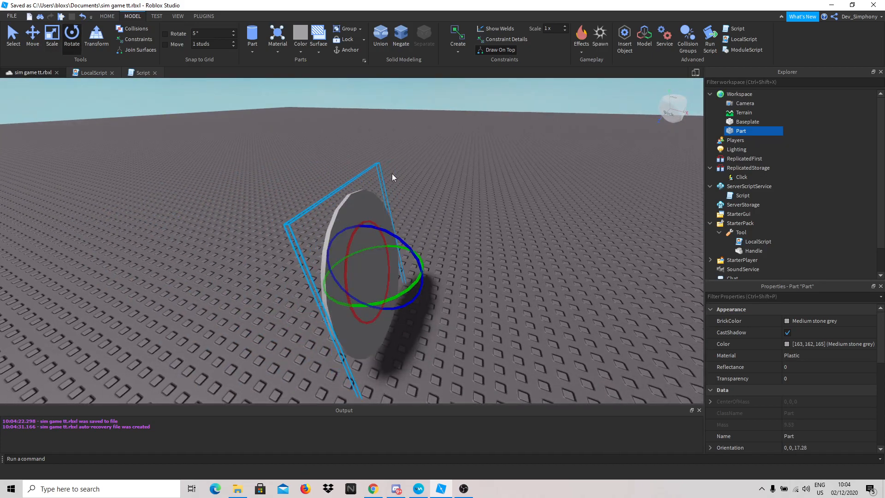
key("ctrl+z")
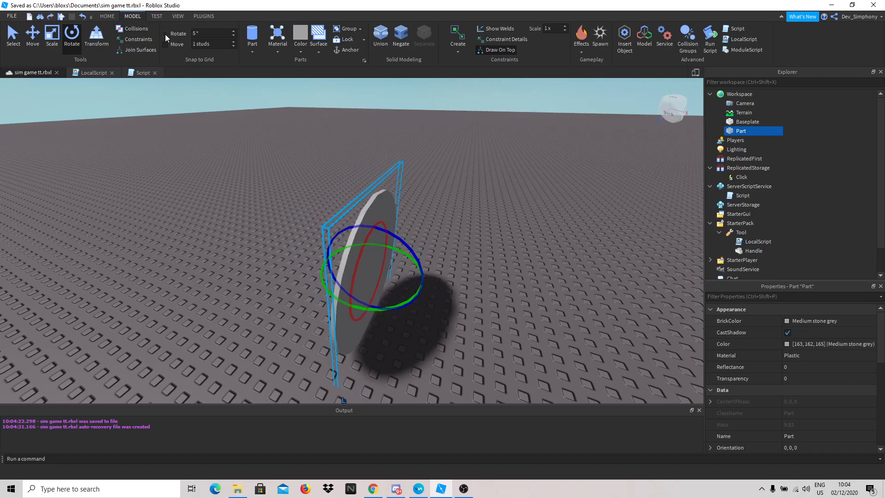
left_click_drag(399, 237, 299, 211)
- Lower the flat disc vertically onto the surface of the baseplate
key("f")
right_click_drag(340, 213, 340, 210)
key("ctrl+2")
left_click_drag(346, 198, 345, 273)
left_click(348, 260)
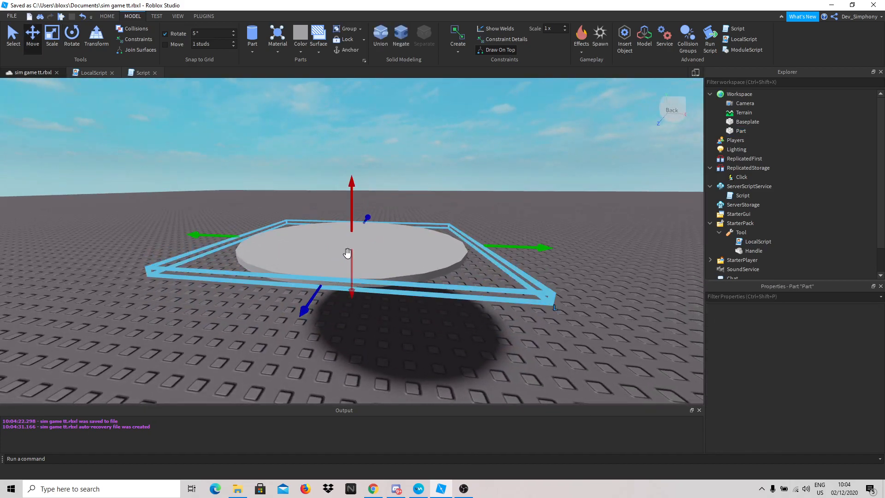
left_click_drag(350, 194, 350, 279)
key("f")
right_click_drag(351, 279, 352, 279)
- Select the disc part and set its BrickColor to Lime green
scroll(352, 279, "down", 4)
left_click(557, 262)
right_click_drag(556, 262, 555, 262)
scroll(554, 259, "up", 3)
scroll(555, 262, "down", 1)
left_click(399, 233)
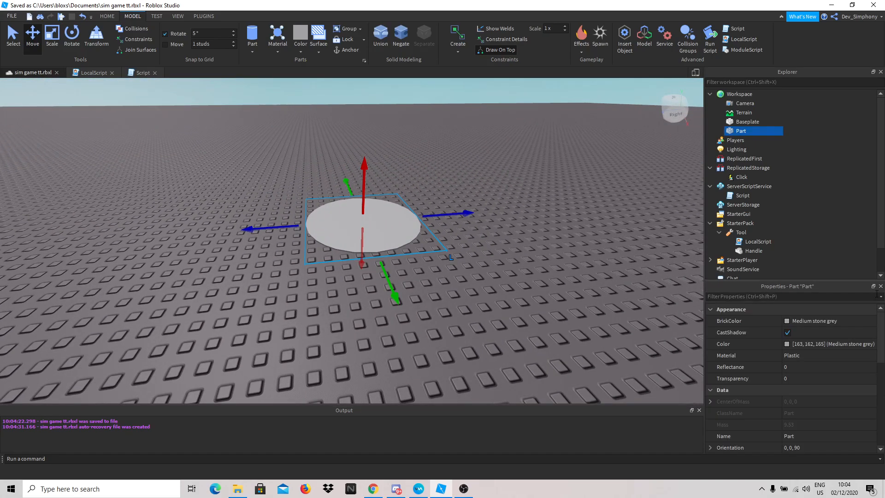
left_click(786, 322)
left_click(772, 185)
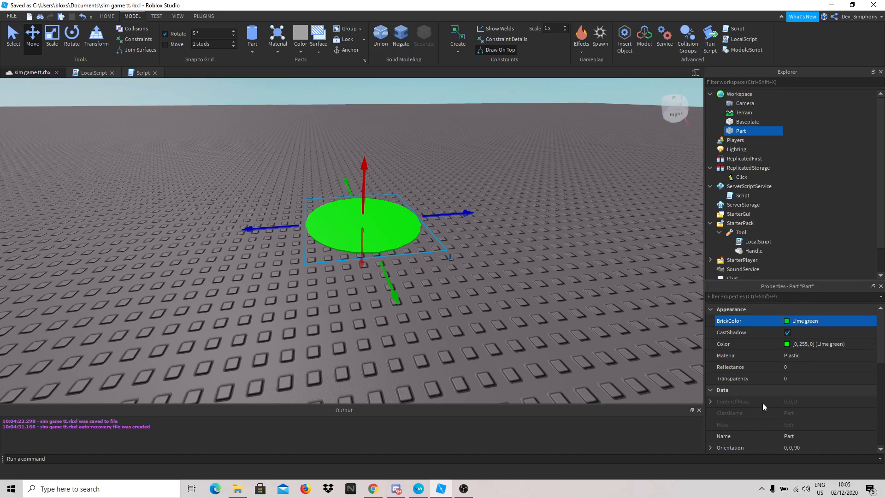
scroll(799, 370, "down", 3)
scroll(799, 371, "up", 3)
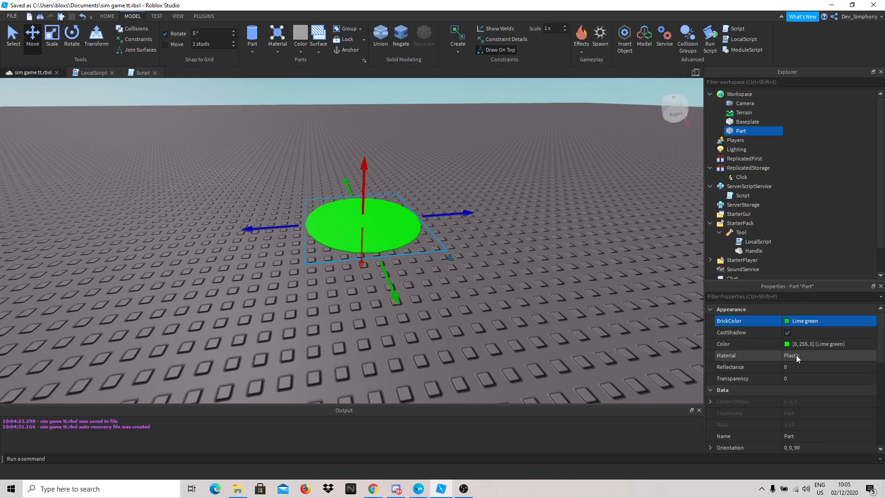
- Set the lime green disc's Material to Neon
left_click(797, 357)
left_click(801, 417)
scroll(460, 256, "down", 10)
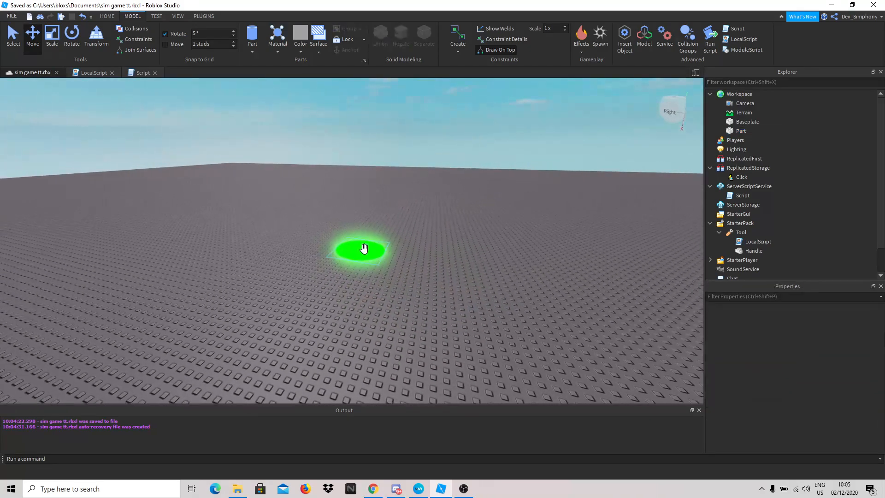
scroll(393, 248, "up", 10)
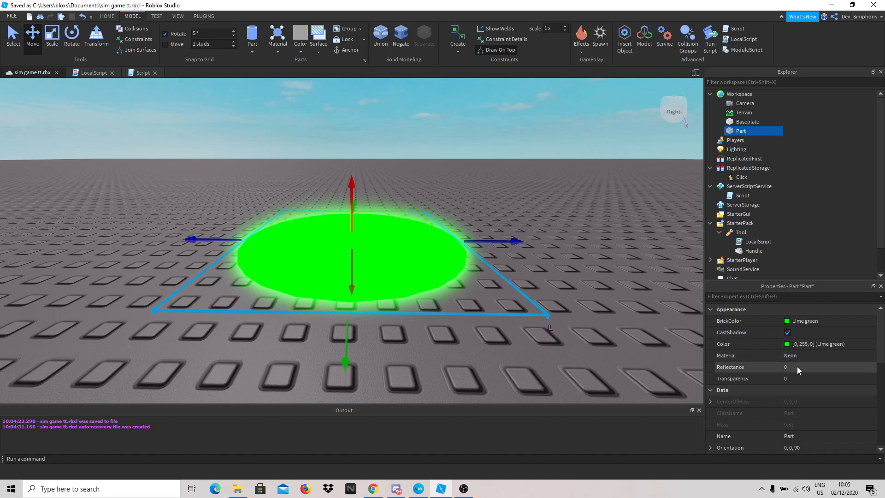
- Set the neon disc's Transparency to 0.3
left_click(813, 379)
left_click_drag(813, 383, 815, 382)
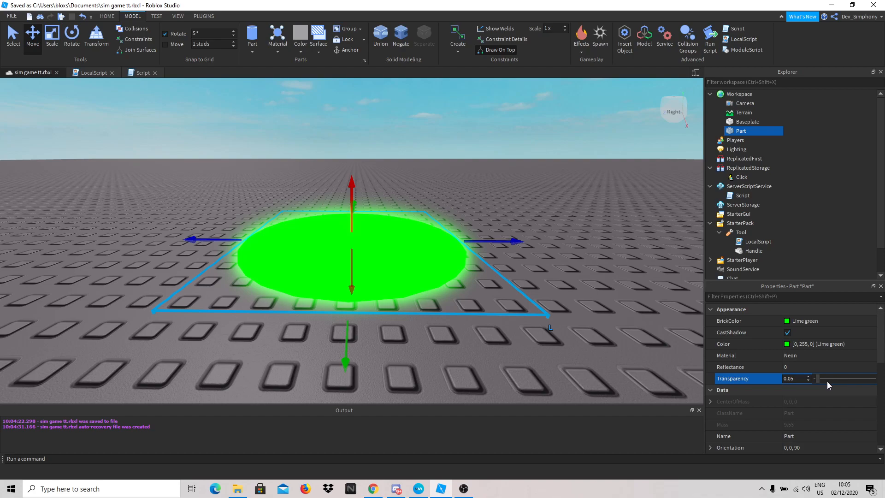
mouse_move(819, 381)
left_mouse_down()
mouse_move(833, 381)
mouse_move(817, 380)
left_mouse_up()
left_click(581, 304)
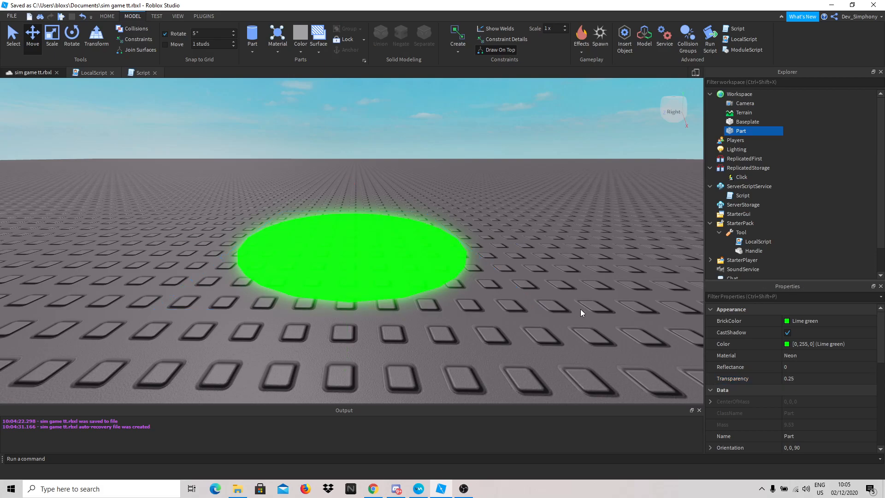
scroll(581, 304, "down", 5)
right_click_drag(580, 304, 580, 303)
scroll(580, 302, "up", 1)
left_click(446, 254)
left_click(793, 378)
left_click_drag(828, 379, 830, 379)
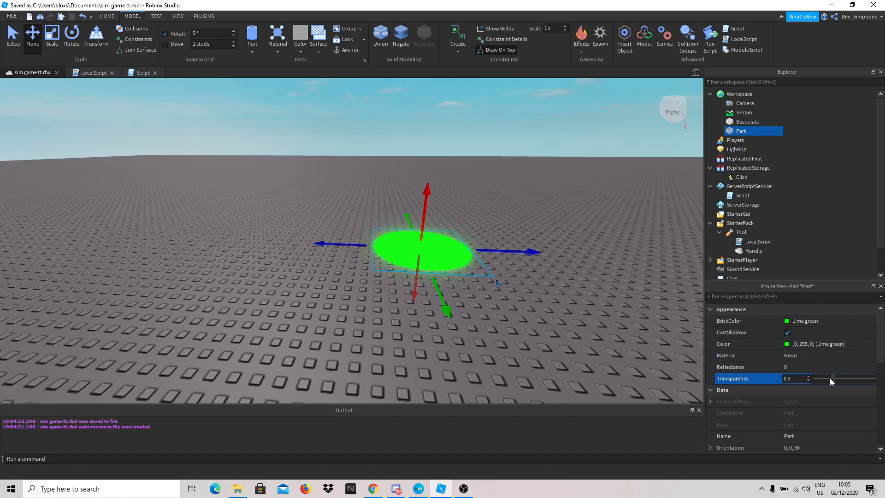
left_click(526, 294)
- Examine the semi-transparent neon disc on the baseplate from several distances and angles
right_click_drag(527, 294, 525, 293)
scroll(526, 293, "up", 5)
scroll(525, 293, "down", 10)
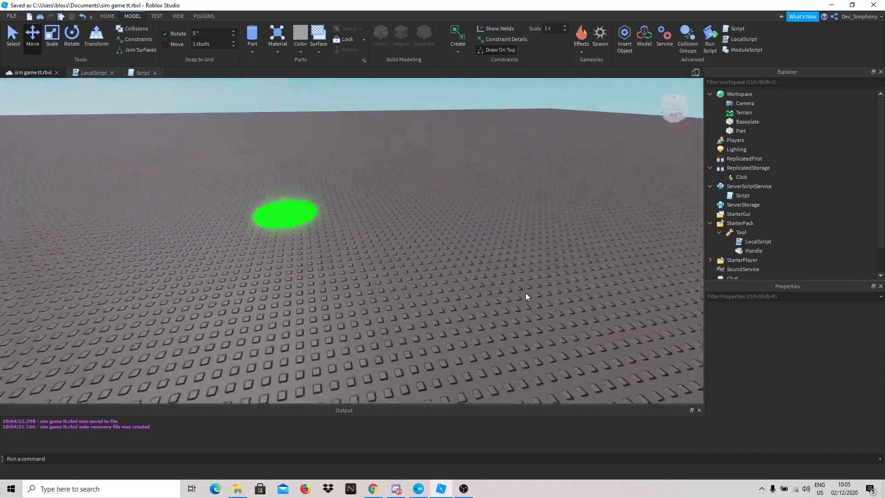
left_click_drag(518, 337, 286, 257)
key("f")
right_click_drag(450, 257, 452, 256)
scroll(594, 252, "down", 3)
left_click(593, 253)
right_click_drag(544, 224, 477, 252)
scroll(476, 253, "down", 3)
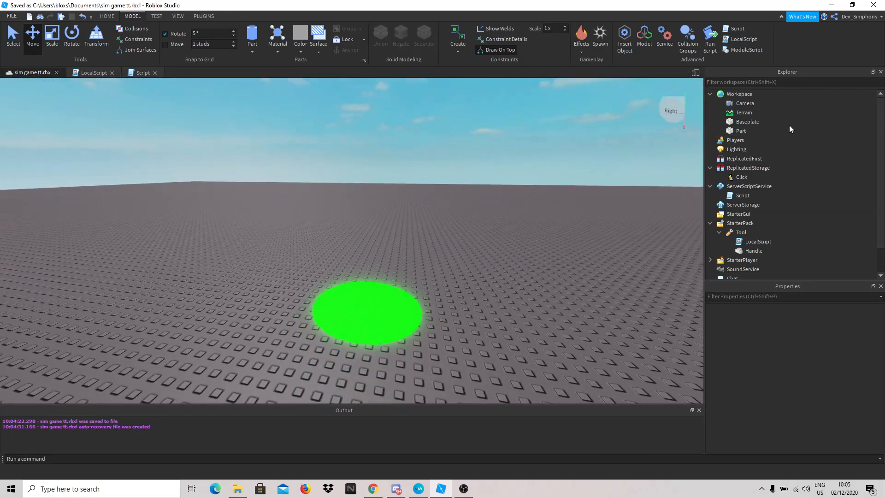
- Insert a Script inside the disc part and select all of its default code for replacement
left_click(741, 131)
left_click(777, 130)
left_click(729, 173)
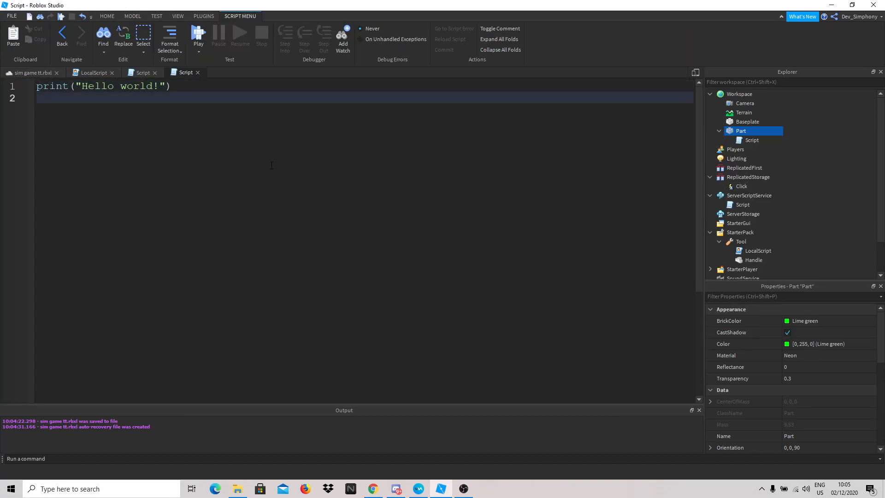
key("ctrl+a")
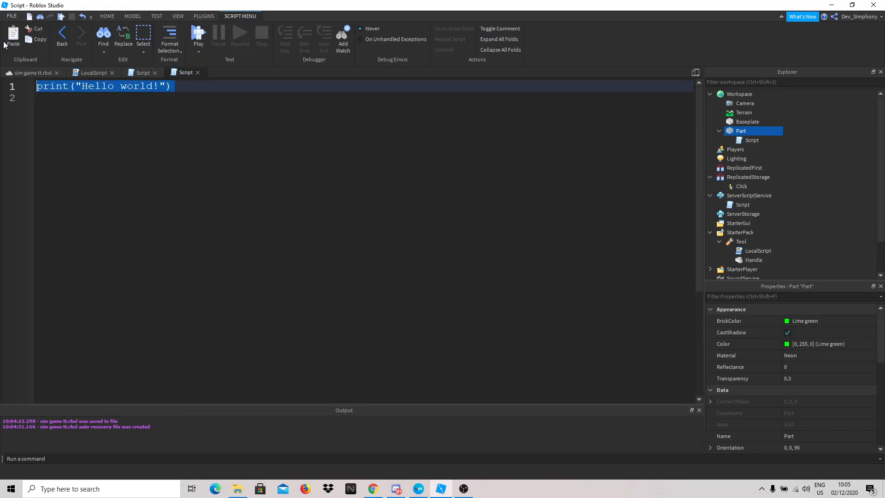
type("local")
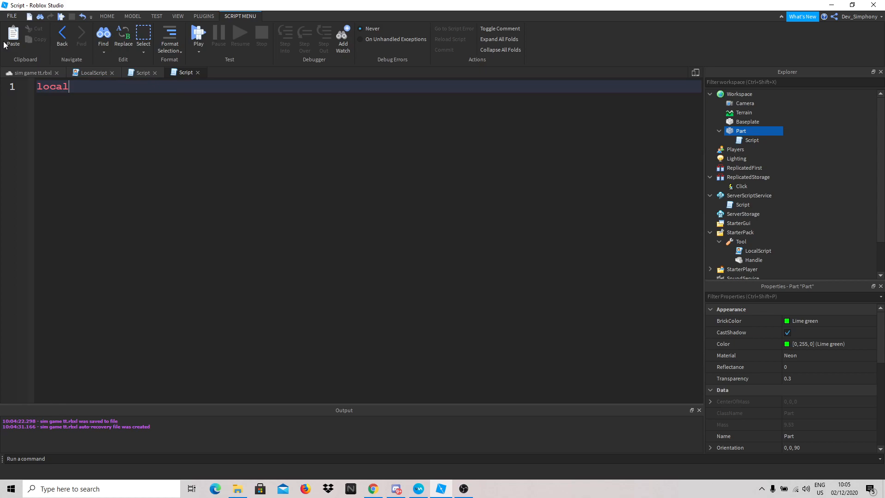
type(" Players = game:Get")
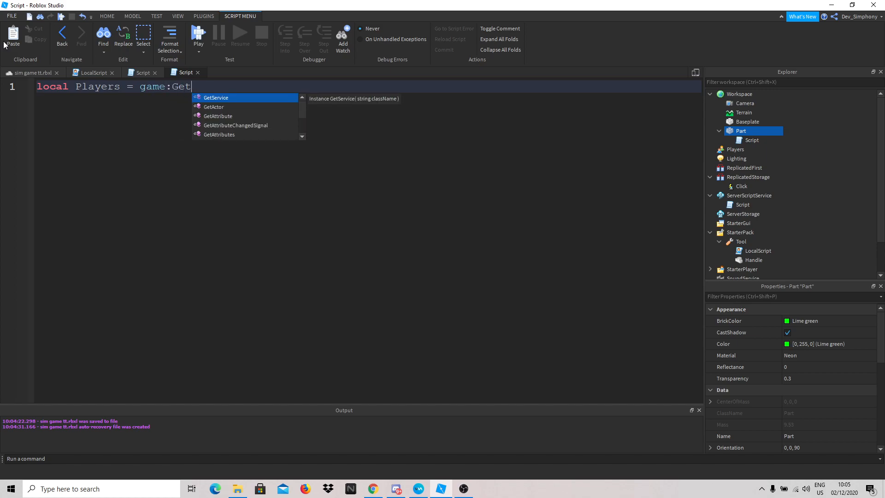
key("Tab")
type("(\"P")
key("Tab")
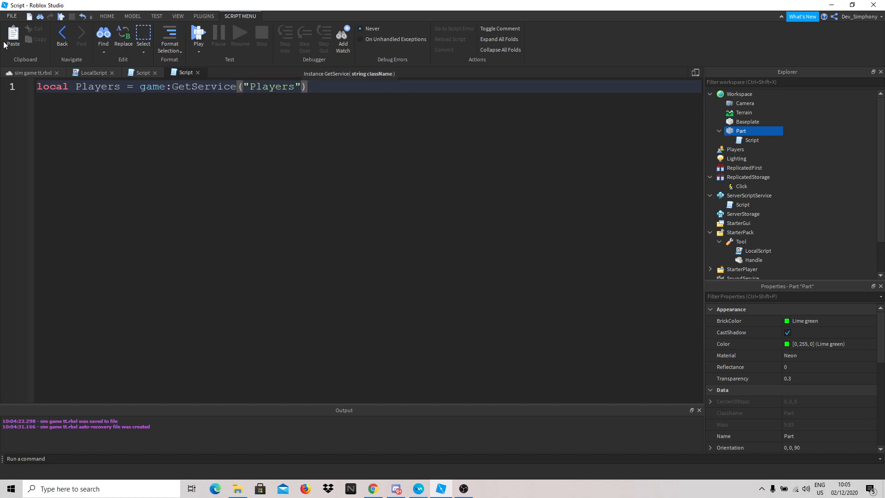
key("Return")
key("Return")
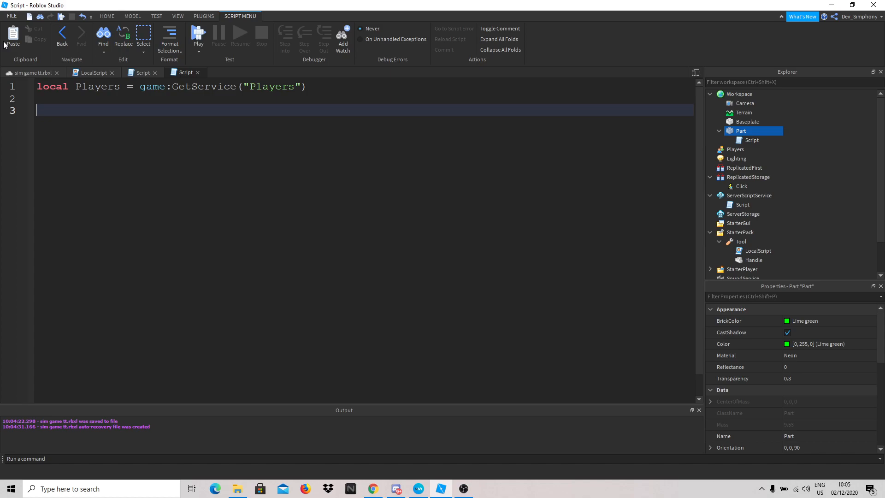
key("BackSpace")
key("ctrl+a")
key("BackSpace")
- Define the script's first line as local part = script.Parent, followed by a blank line
type("loal")
key("BackSpace")
key("BackSpace")
key("BackSpace")
type("ocal part = script.Pa")
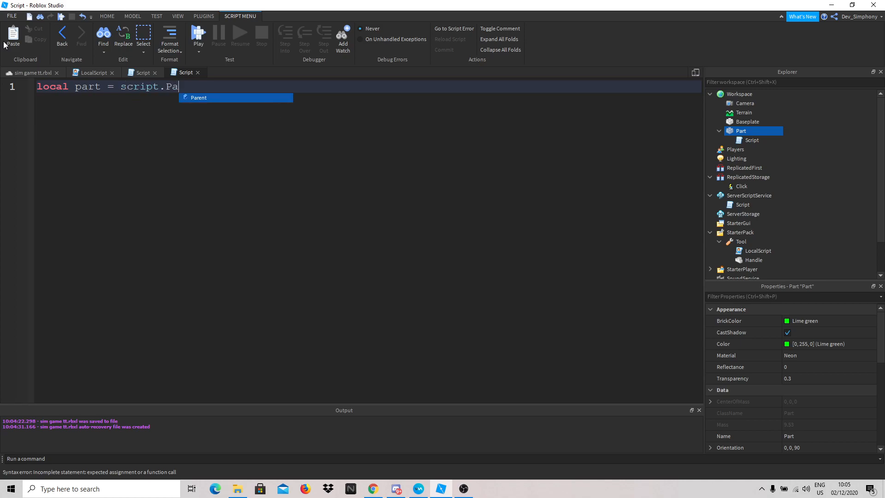
key("Return")
key("Return")
key("Return")
- Connect part.Touched to an anonymous function with the parameter hit and add its closing end
type("part.TouchedL")
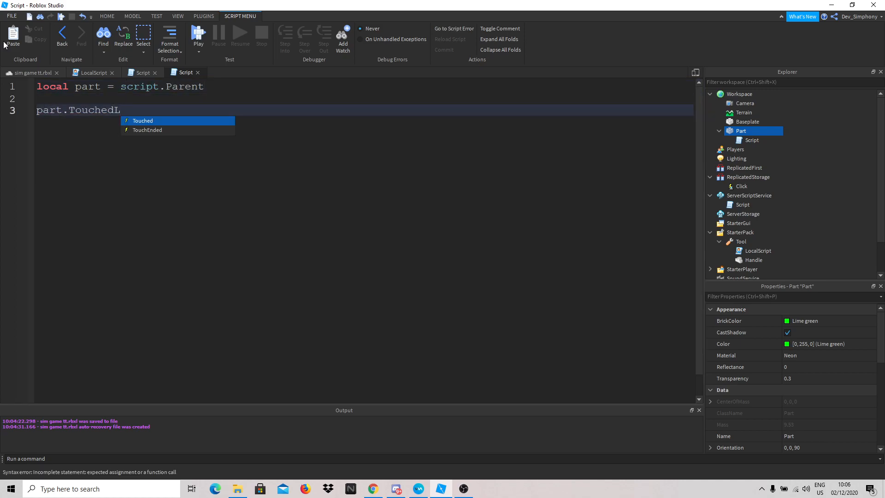
key("BackSpace")
type(":C")
key("Tab")
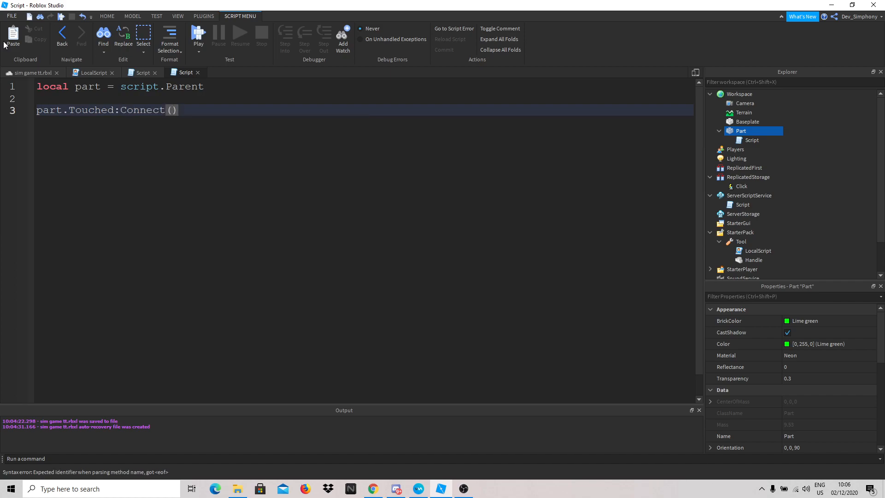
type("function")
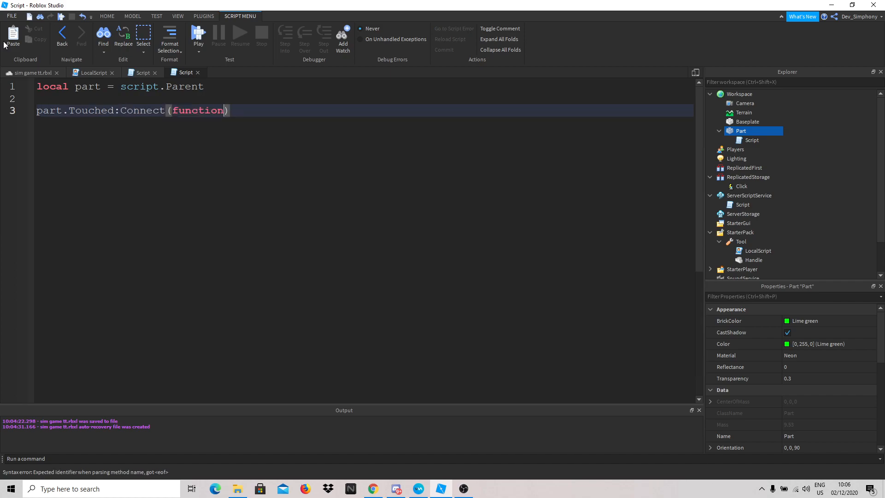
type("(")
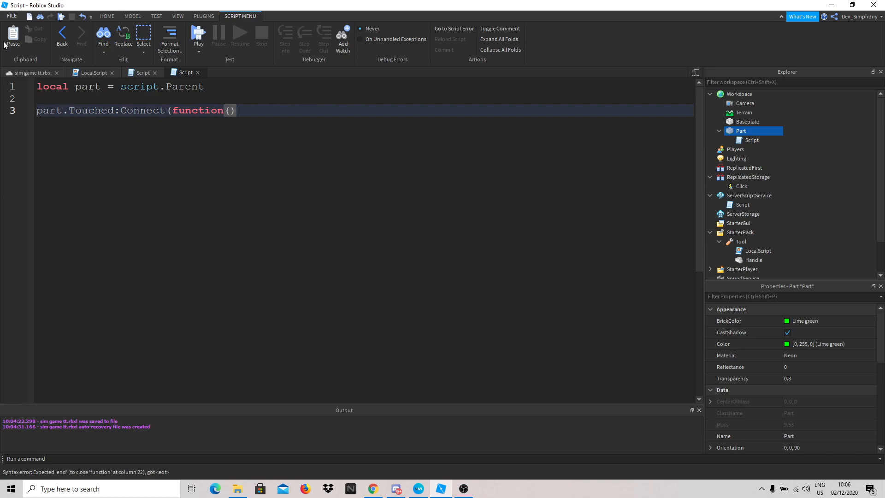
type("pla")
key("BackSpace")
key("BackSpace")
key("BackSpace")
type("hit")
key("Right")
key("Return")
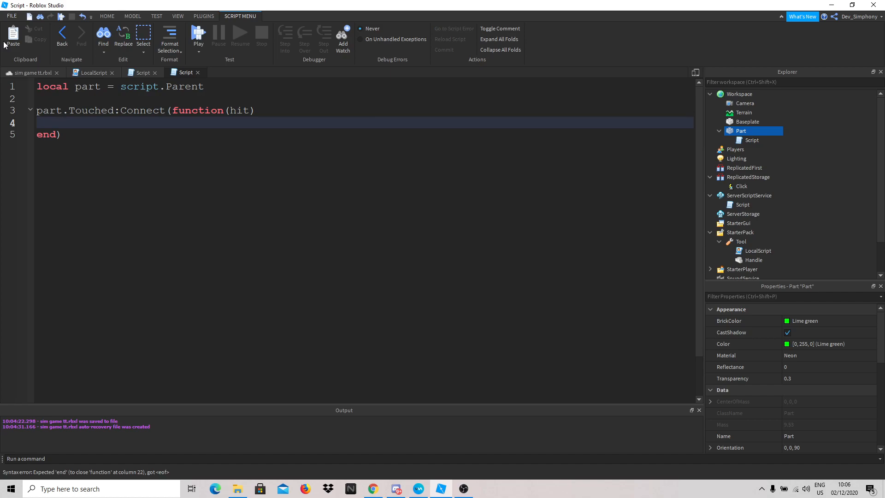
- Inside the Touched function, add local h = hit.Parent:FindFirstChild("Humanoid")
type("local h = ")
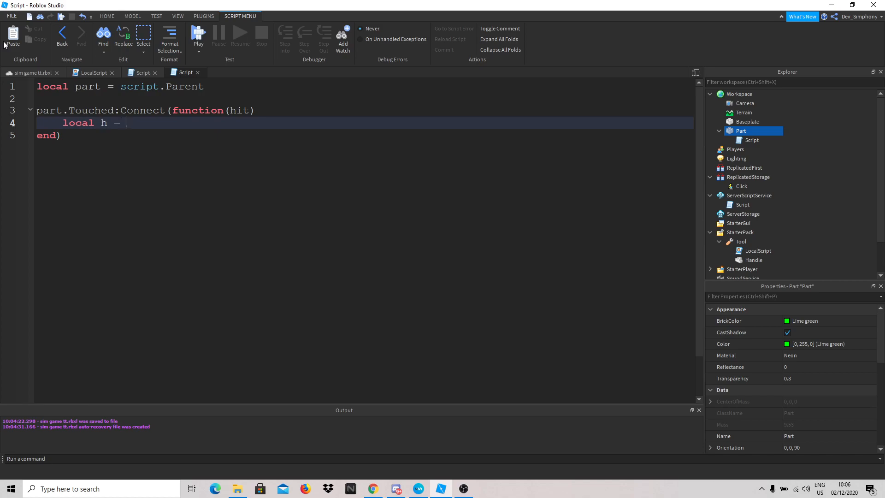
type("jit")
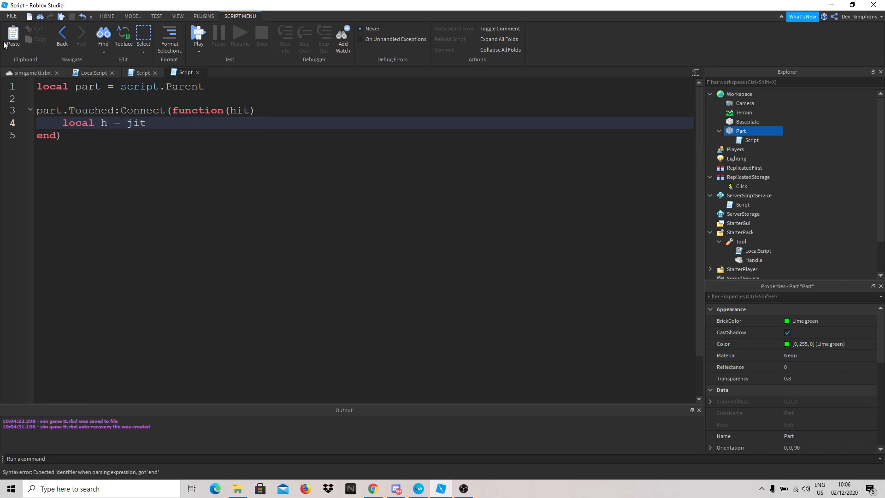
key("BackSpace")
type("hit.")
type("Pare")
type("nt")
type("\"")
type("FindFi")
type("rstChild(")
type("\"Humanoid")
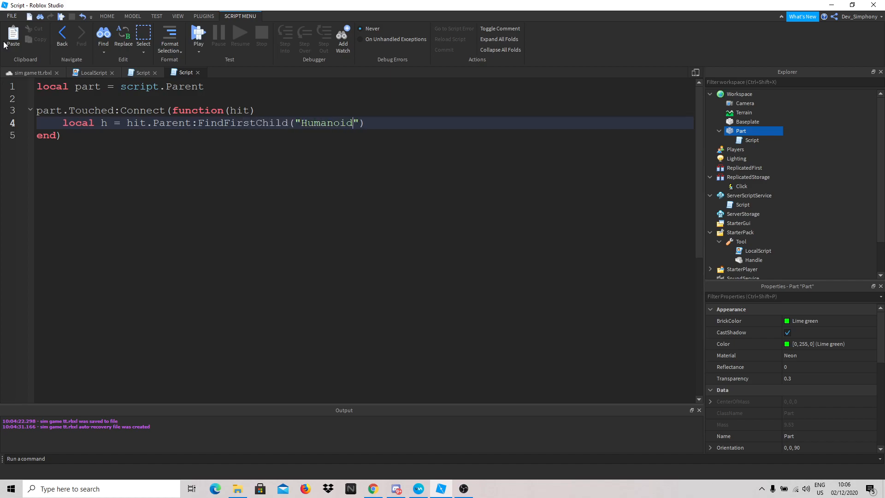
key("Right")
key("Right")
key("Return")
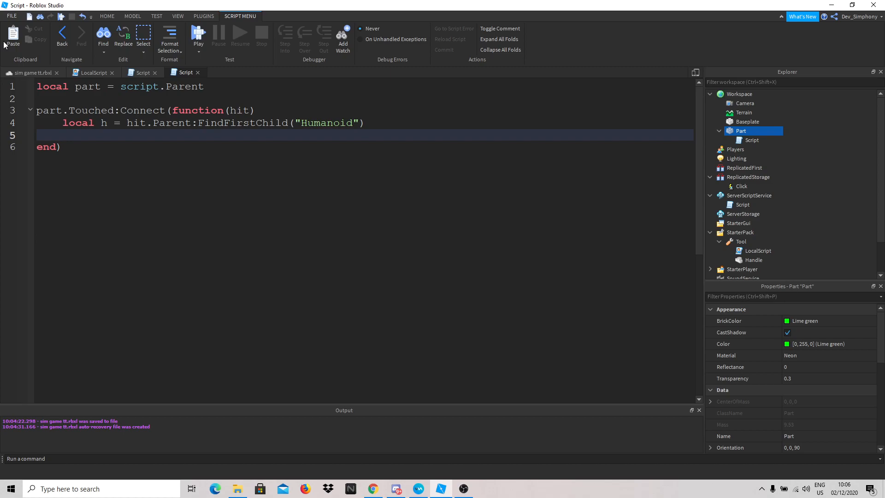
- Add an if h then block below the Humanoid lookup, separated by a blank line
key("Return")
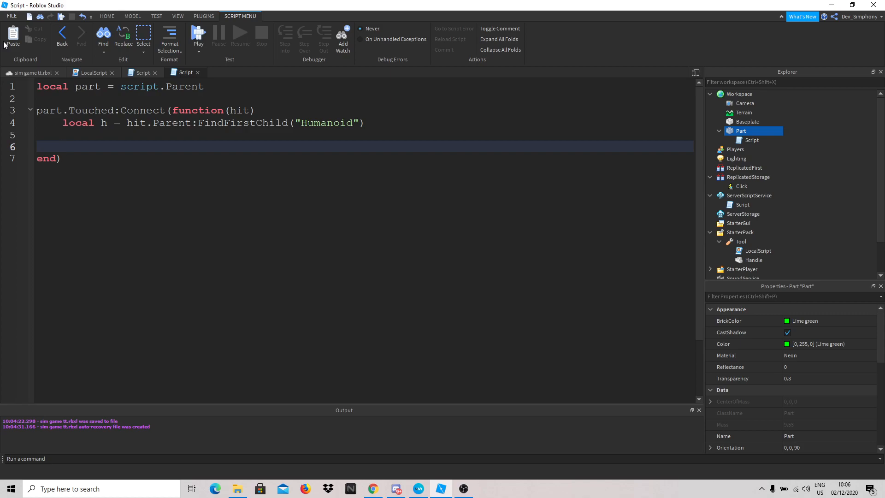
type("h")
key("BackSpace")
type("if h then")
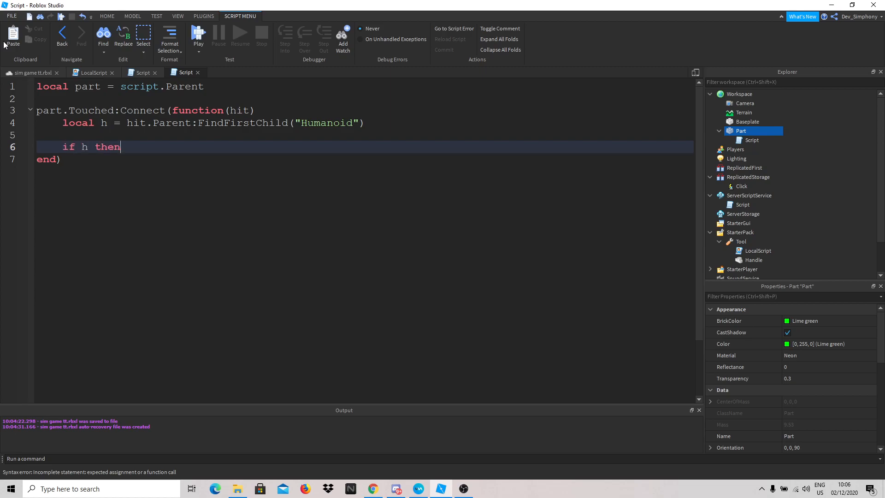
key("Return")
- Declare a local variable player inside the if h block, starting its value with game
type("local playe")
key("BackSpace")
type("yer = ")
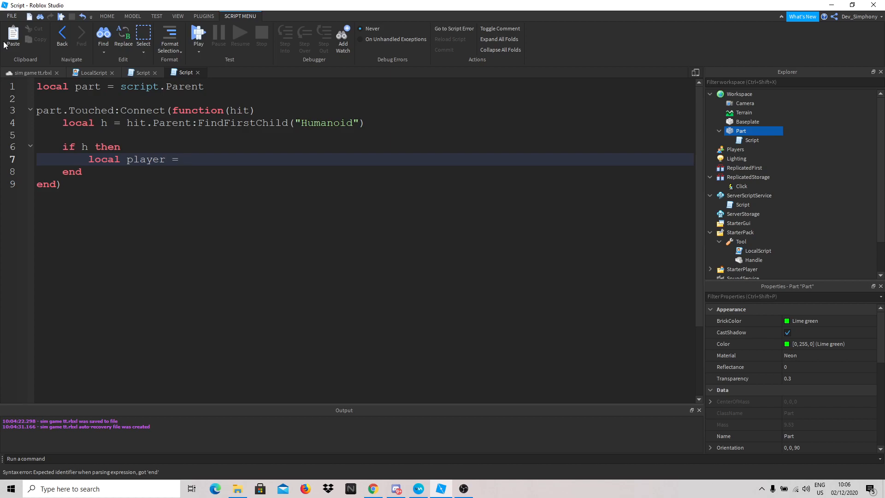
type("ga")
key("BackSpace")
key("BackSpace")
type("P")
key("BackSpace")
type("game.")
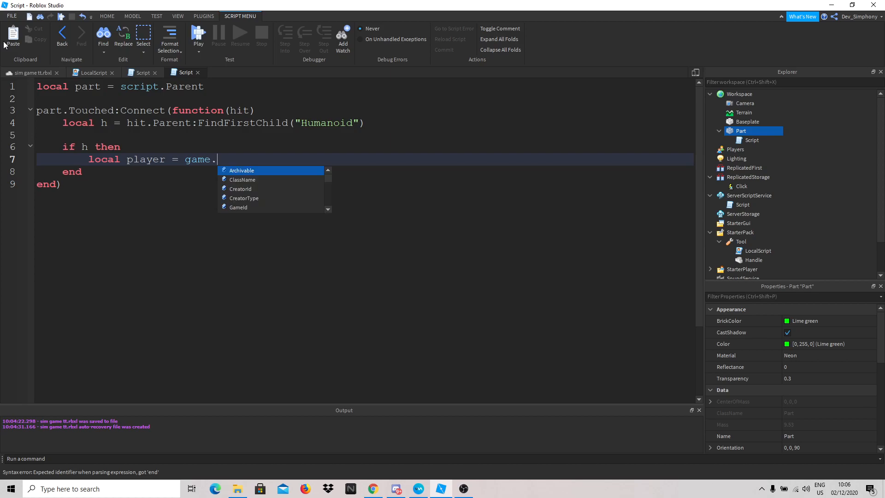
- Complete the player variable's value as game.Players:GetPlayerFromCharacter(hit.Parent)
type("Players.Pla")
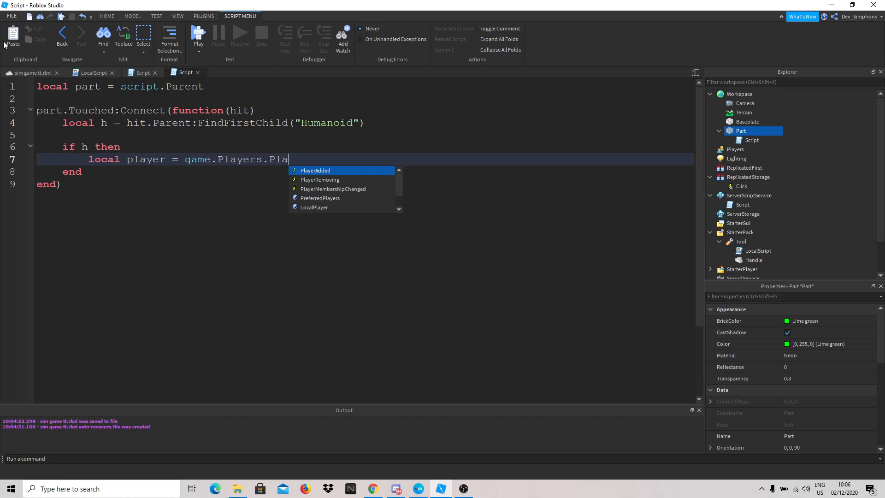
key("BackSpace")
key("BackSpace")
key("BackSpace")
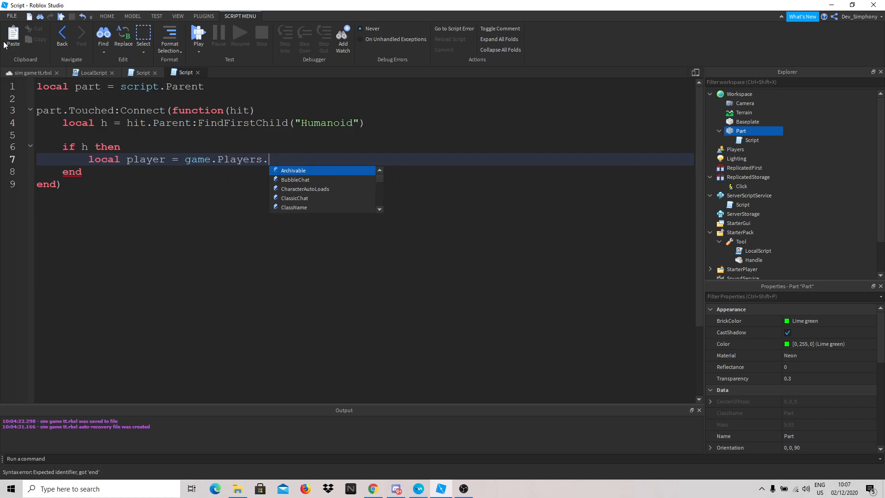
key("BackSpace")
type(":Pla")
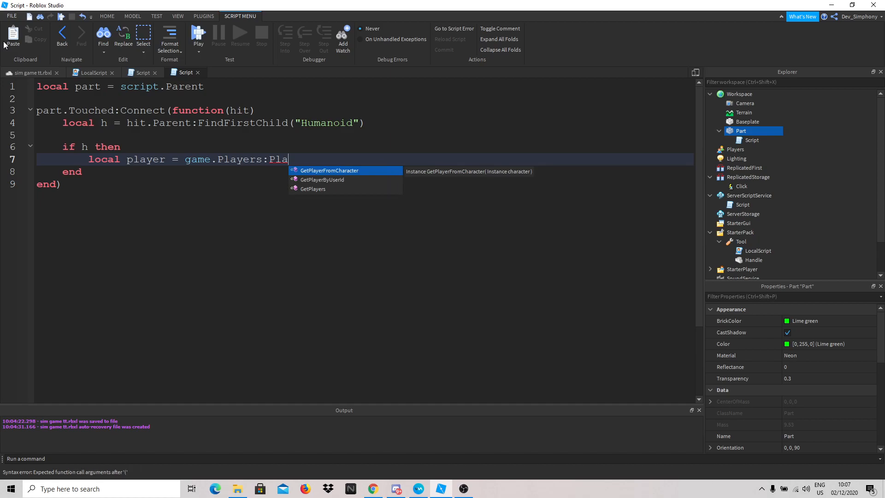
key("Tab")
type("hit.pa")
key("BackSpace")
key("BackSpace")
type("Parent")
key("Return")
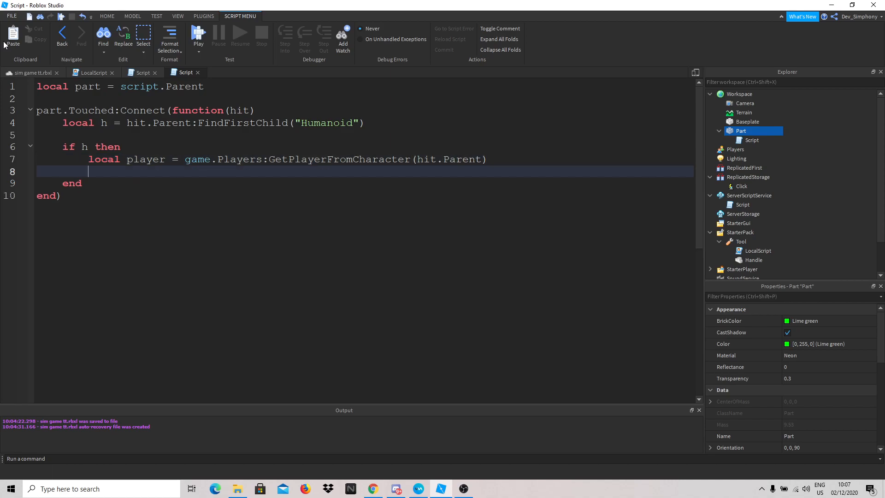
- Add a nested if player then block below the player variable, separated by a blank line
key("Return")
type("if player then")
key("Return")
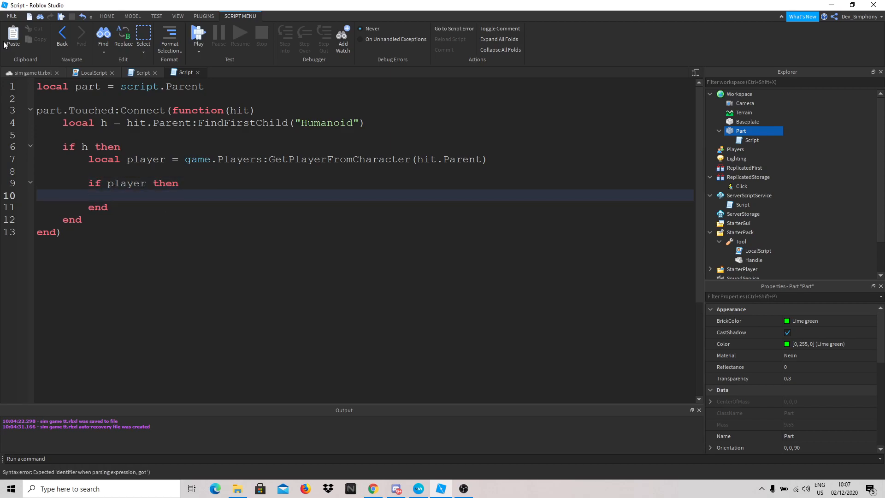
- Declare a local variable selling as player.leaderstats.Strength inside the if player block
type("local")
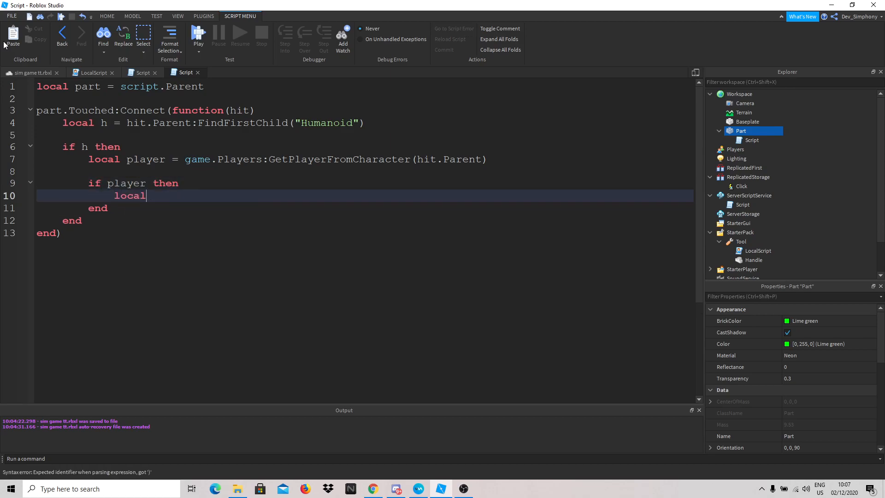
type(" selling")
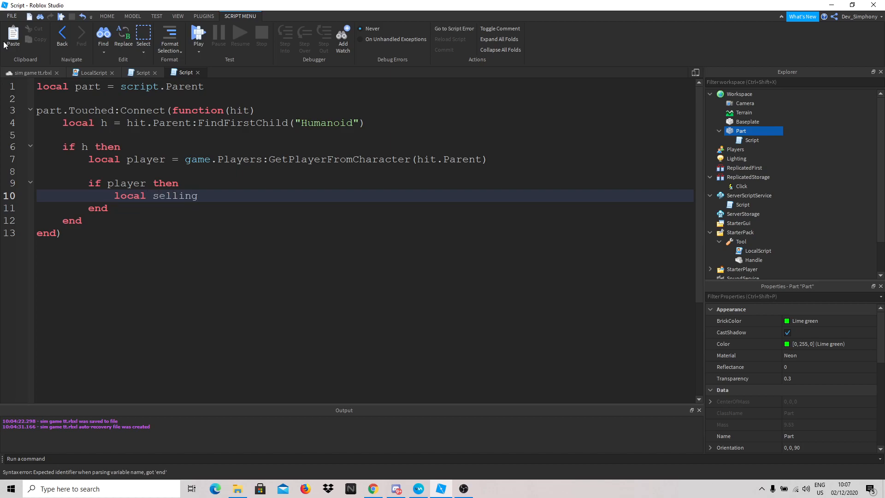
type(" = play")
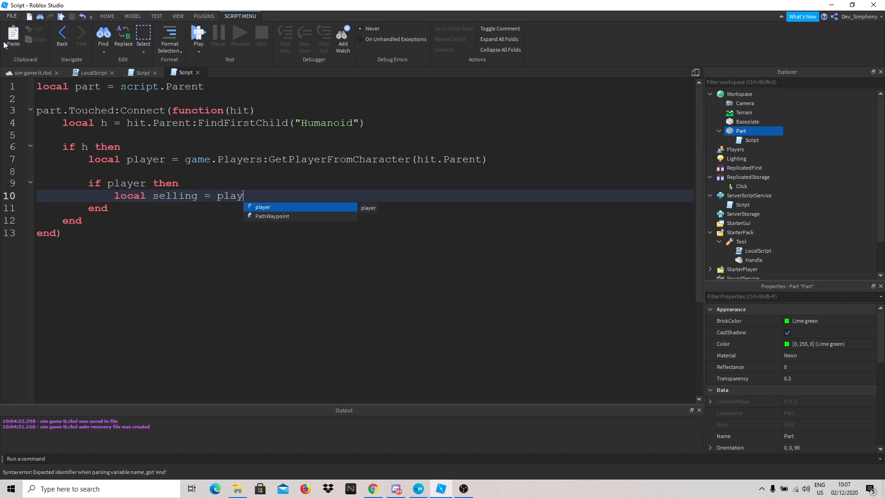
type("er.leaderstat")
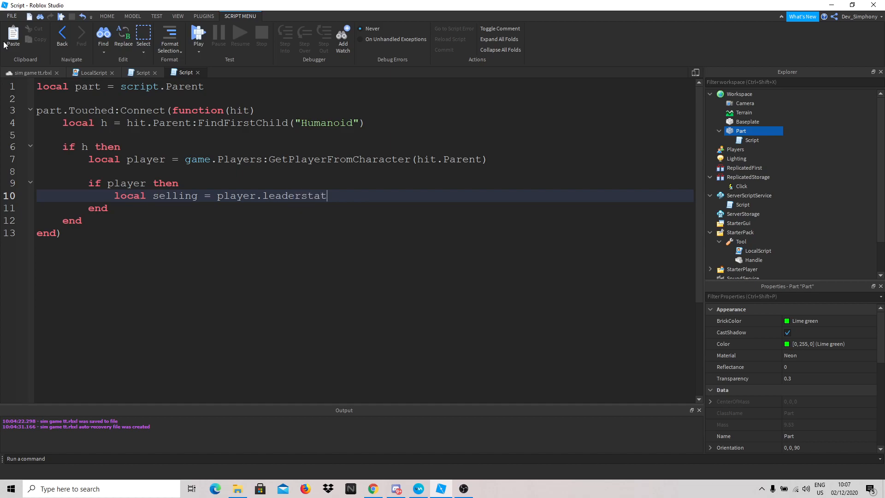
type("s.Strength")
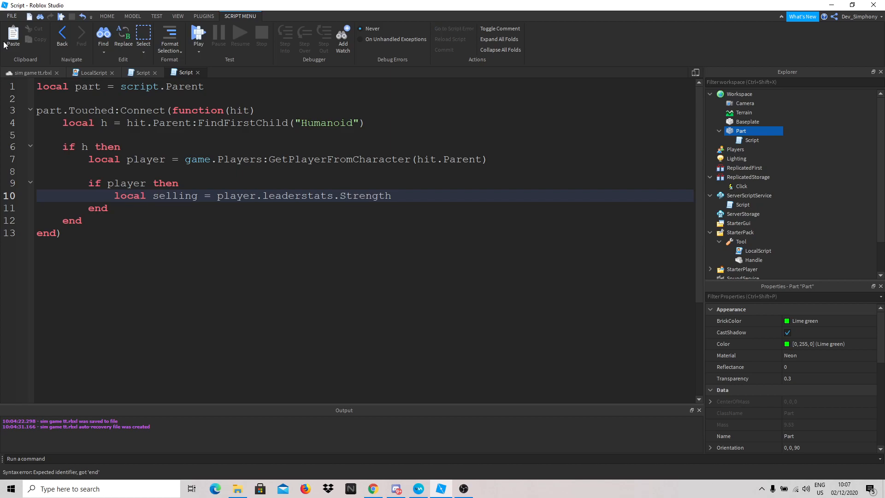
- Declare a local variable getting as player.leaderstats.Cash below the selling variable, followed by a blank line
key("Return")
type("local")
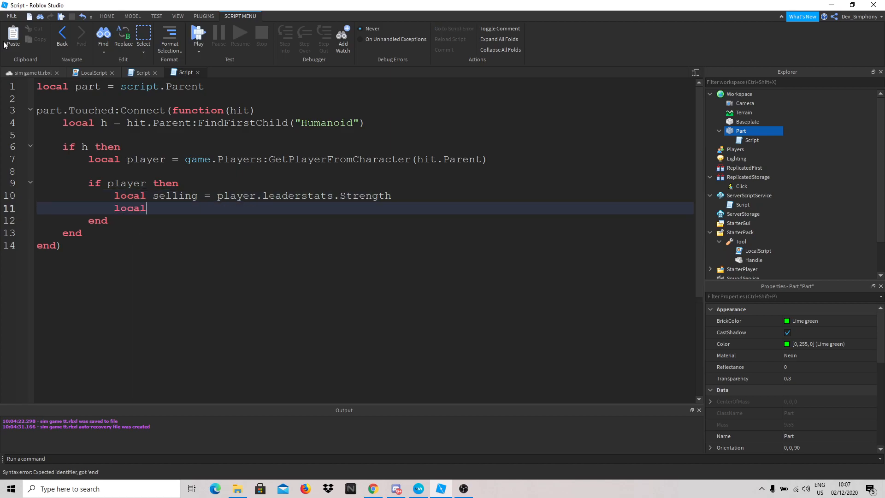
type(" s")
type("gettin")
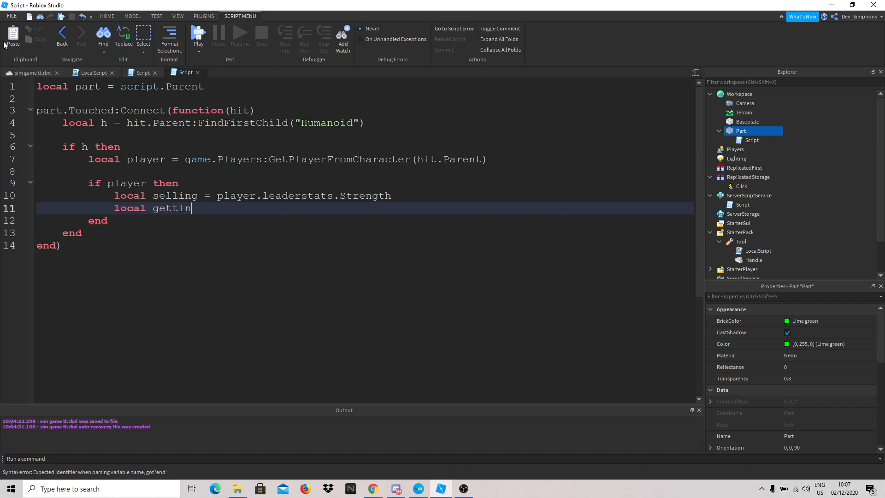
type("g = player.lea")
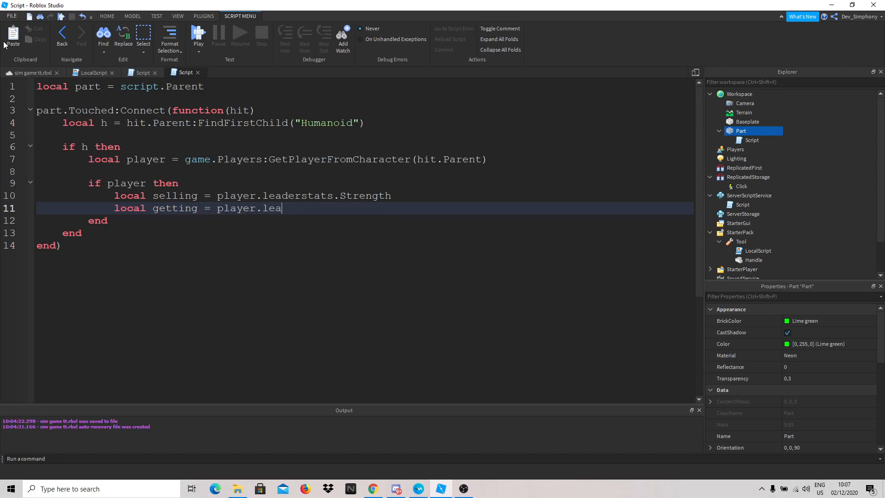
type("derstats.Cash")
key("Return")
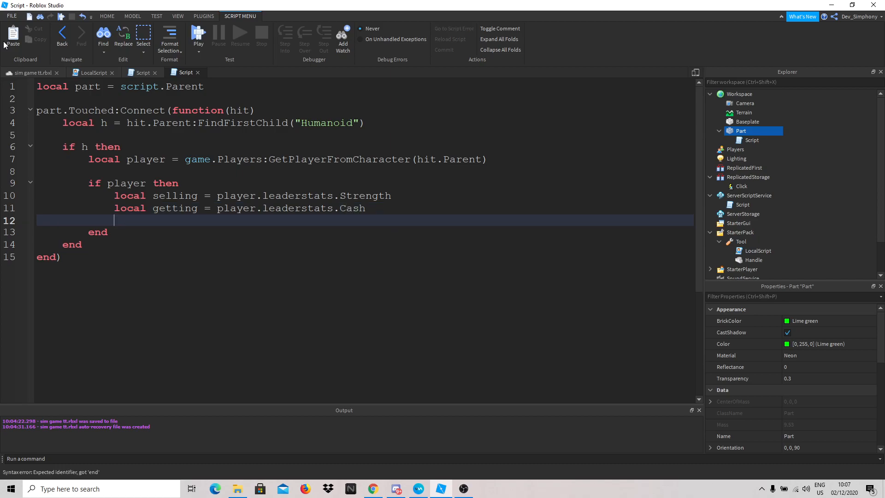
key("Return")
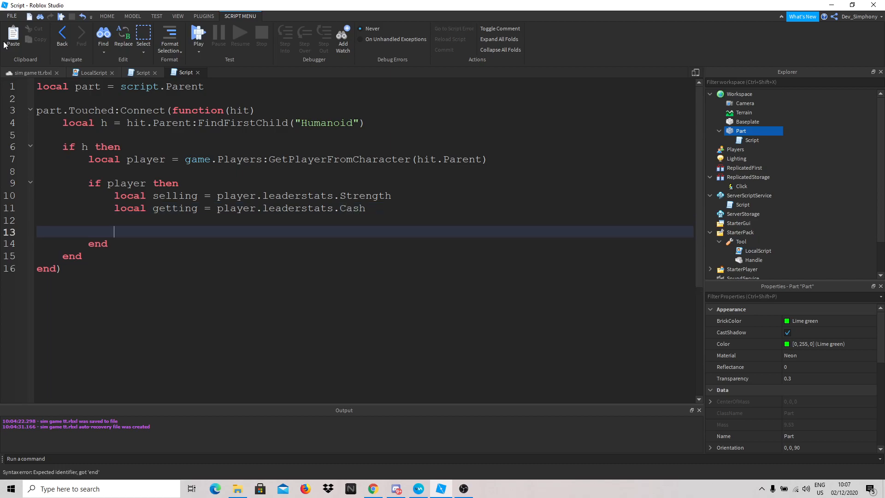
type("se")
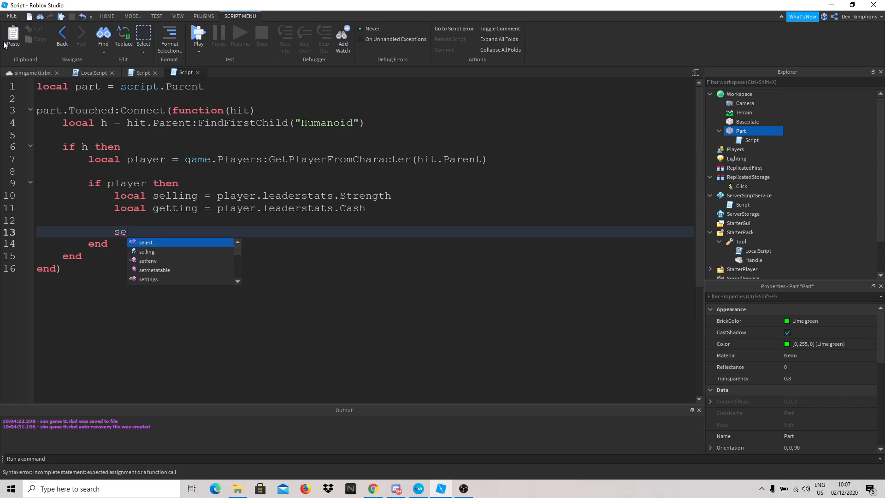
type("ll")
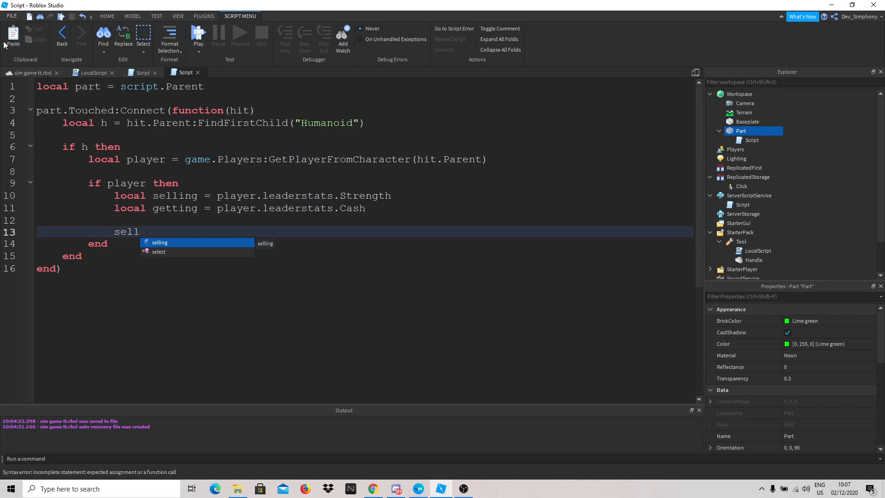
key("Tab")
key("BackSpace")
key("BackSpace")
key("BackSpace")
key("BackSpace")
key("BackSpace")
key("BackSpace")
key("BackSpace")
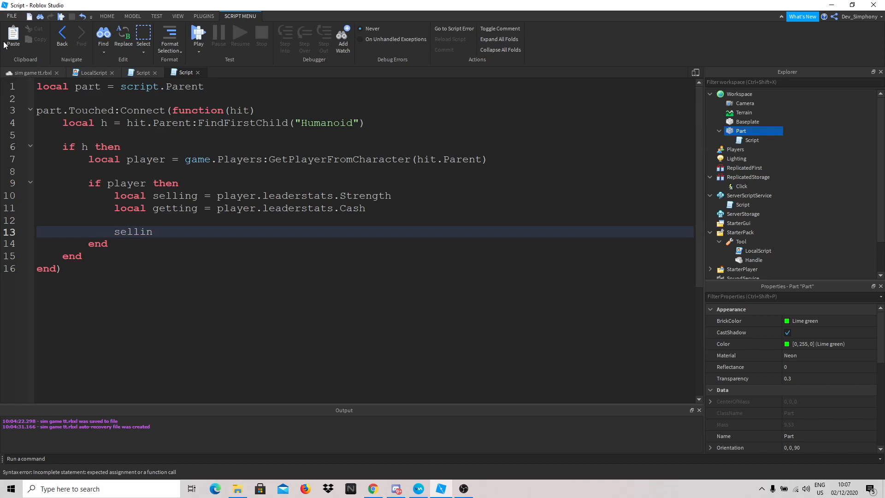
- Add the statement getting.Value = getting.Value + selling.Value below the two stat variables
type("getti")
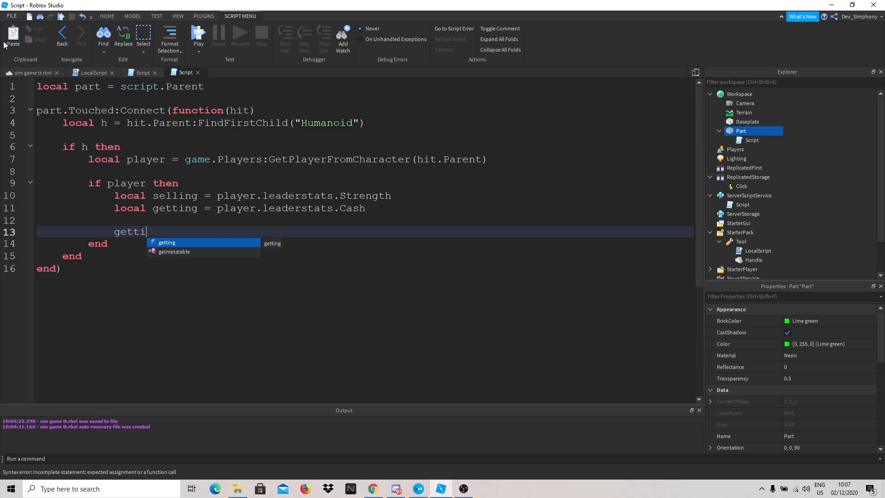
type("ng.Va")
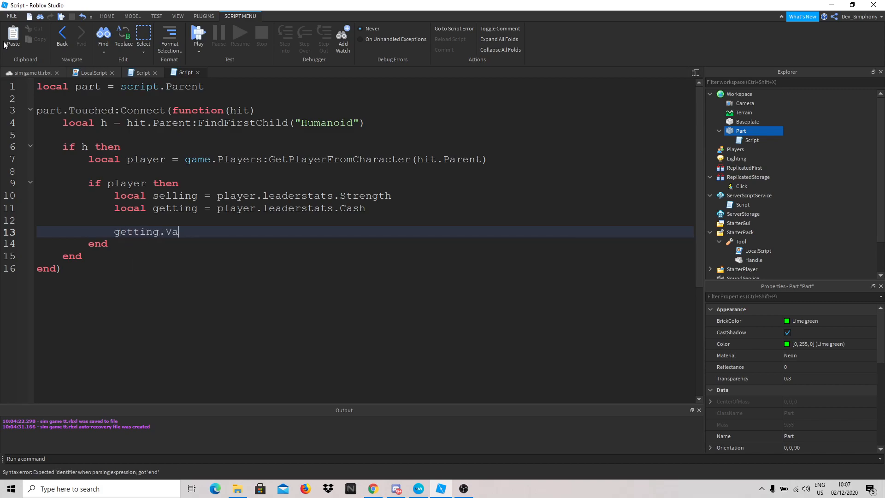
type("lue = ge")
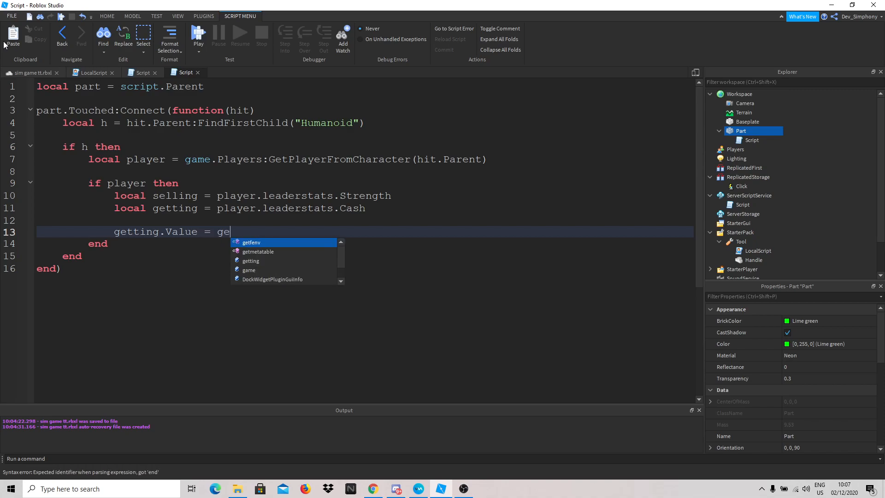
type("tting.Val")
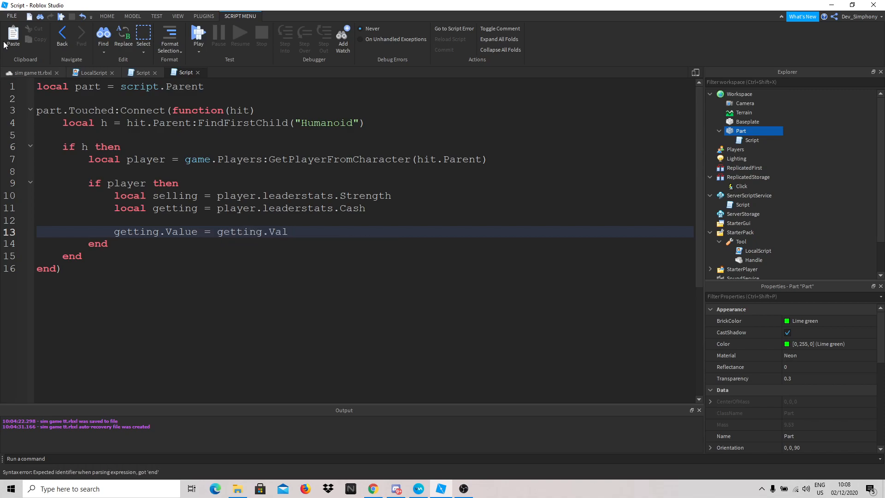
type("ue + se")
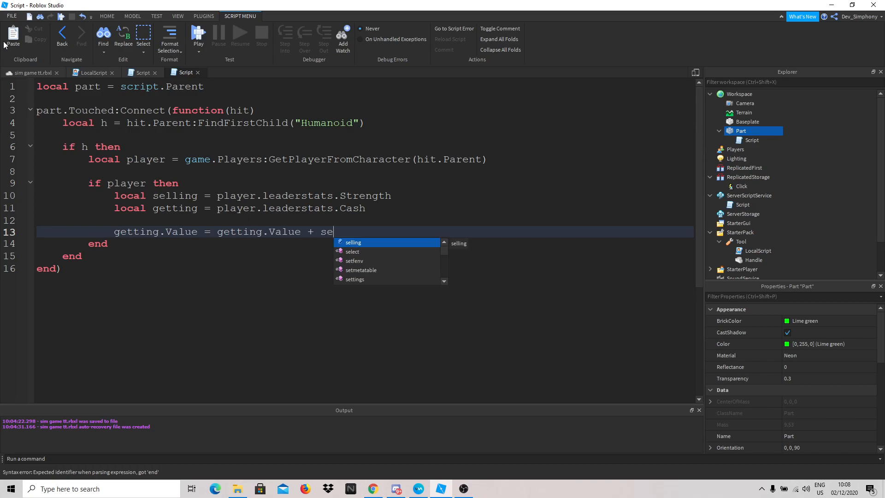
type("lling.Value")
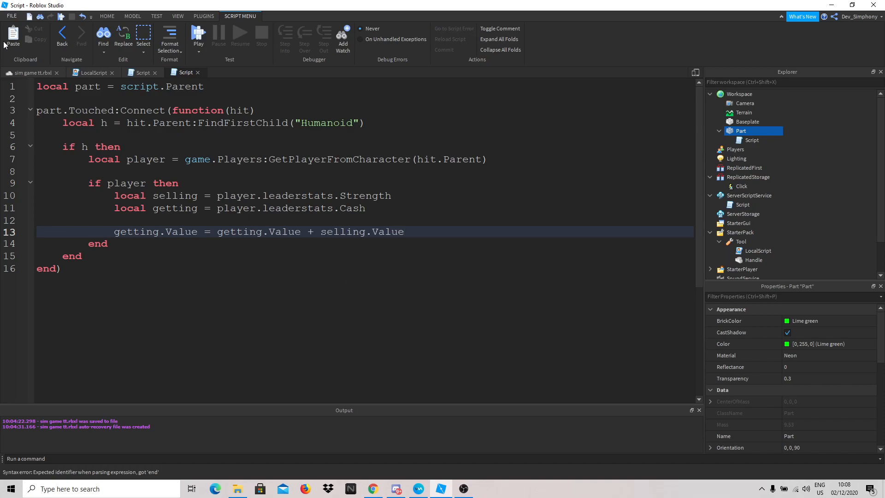
- Add the statement selling.Value = 0 on the line below the getting.Value assignment
key("Return")
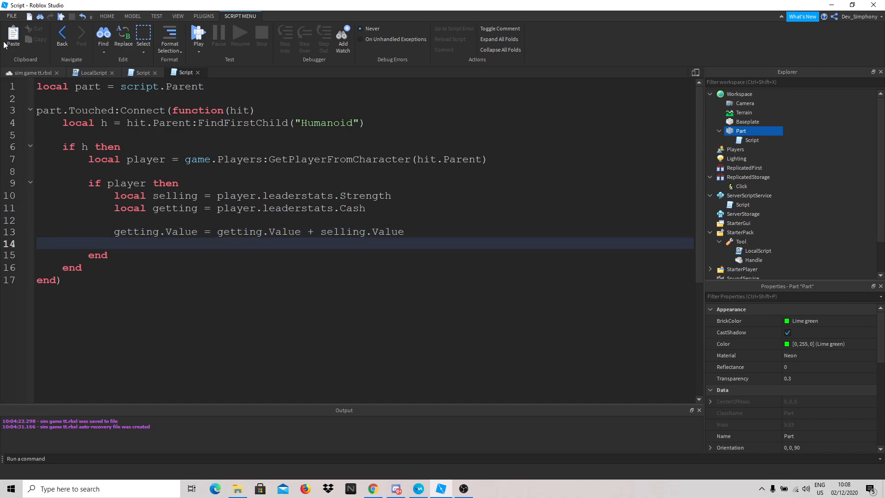
type("se")
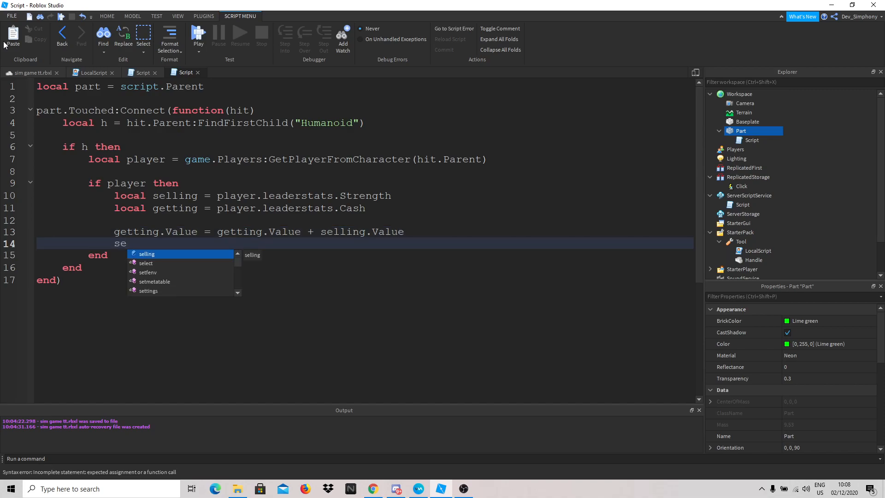
key("Tab")
type(".")
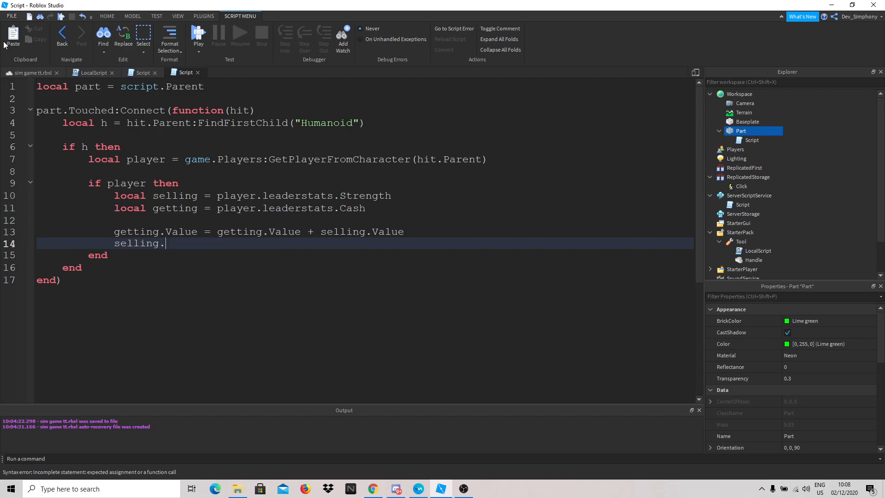
type("Value = 0")
- Save the place and run a short playtest to check which stats the leaderboard shows
left_click(34, 72)
key("ctrl+s")
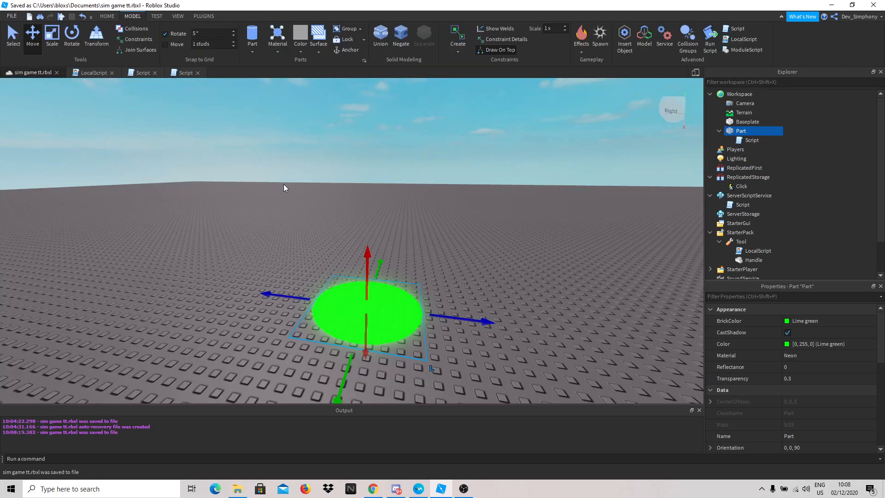
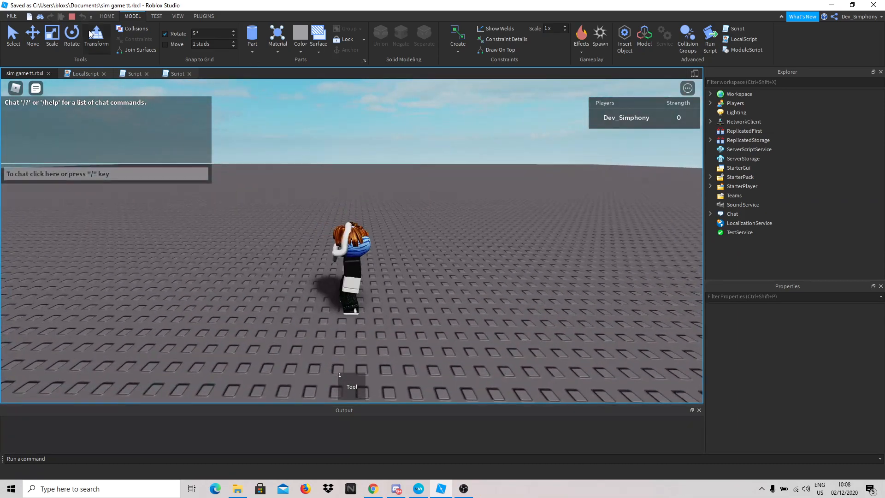
left_click(623, 118)
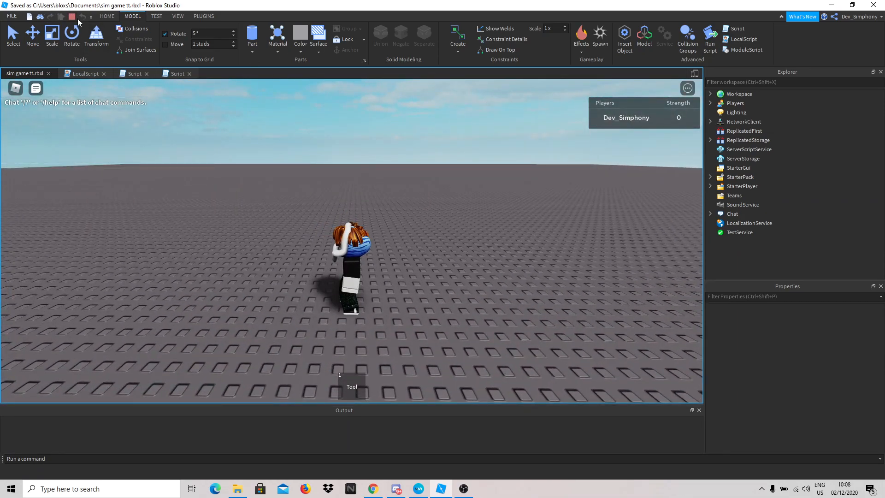
key("shift+F5")
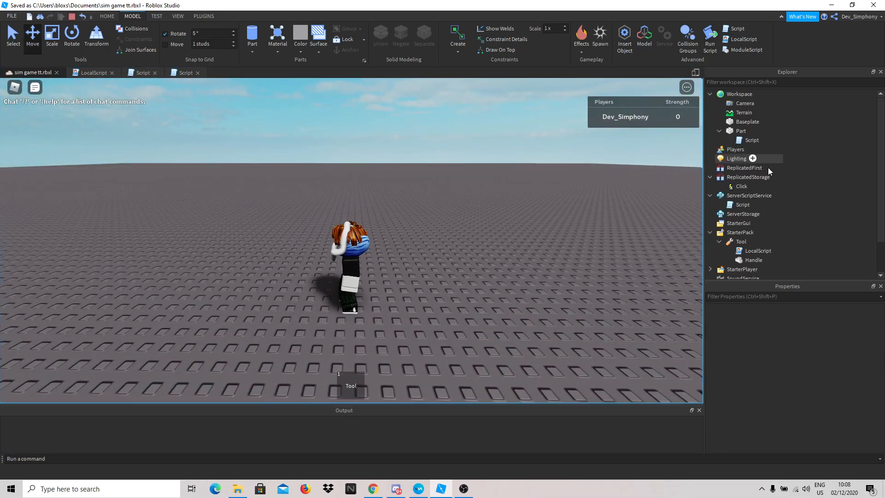
- In the ServerScriptService script, add Cash.Parent = leaderstats directly below the Cash IntValue declaration
double_click(751, 140)
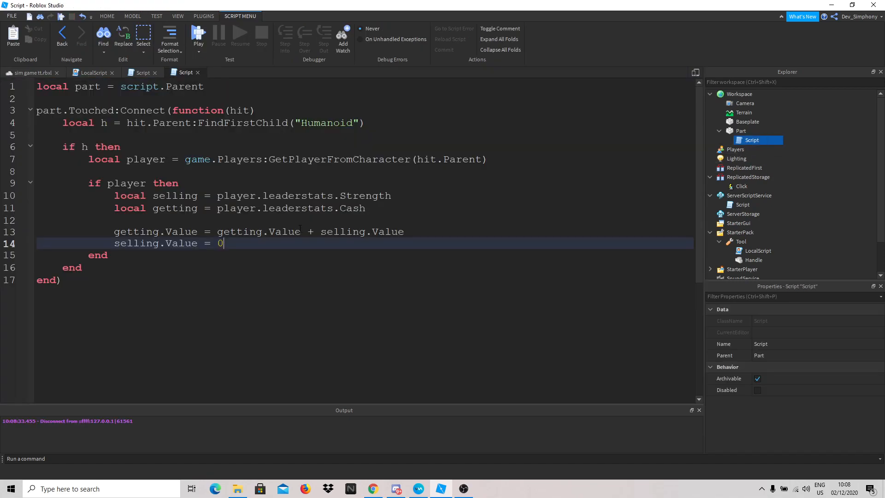
double_click(742, 204)
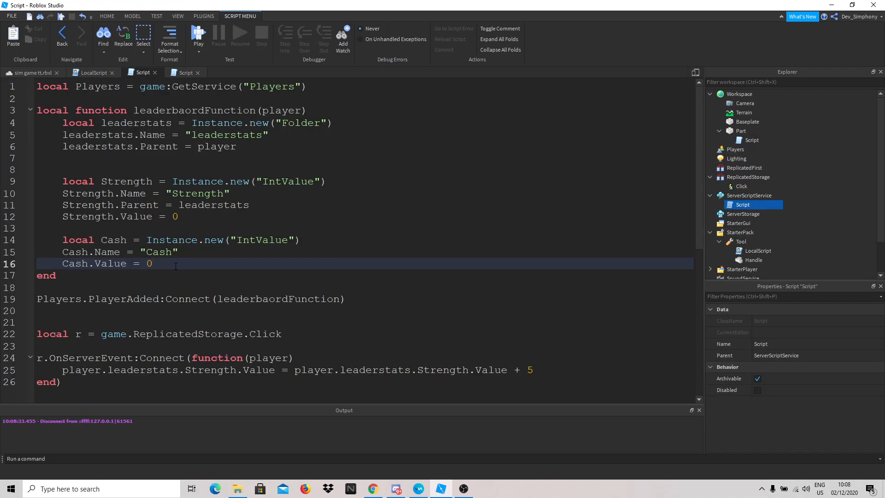
left_click(325, 242)
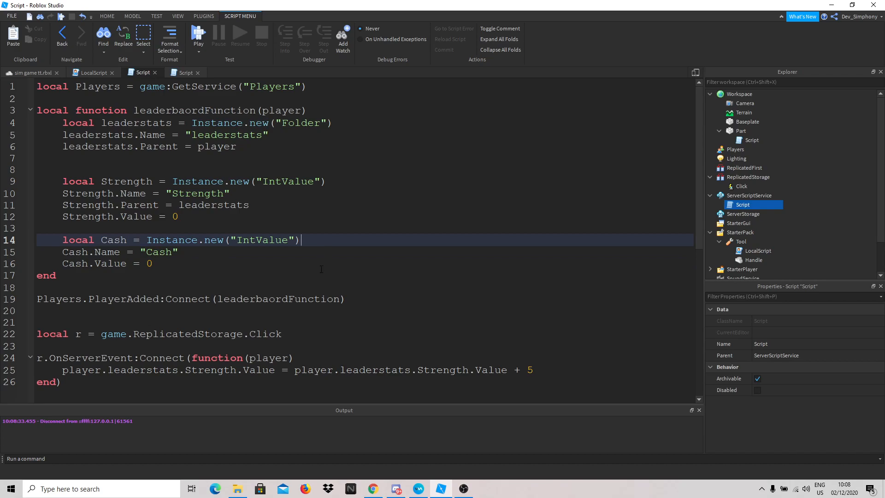
key("Return")
type("Cash.Parent = leaderstats")
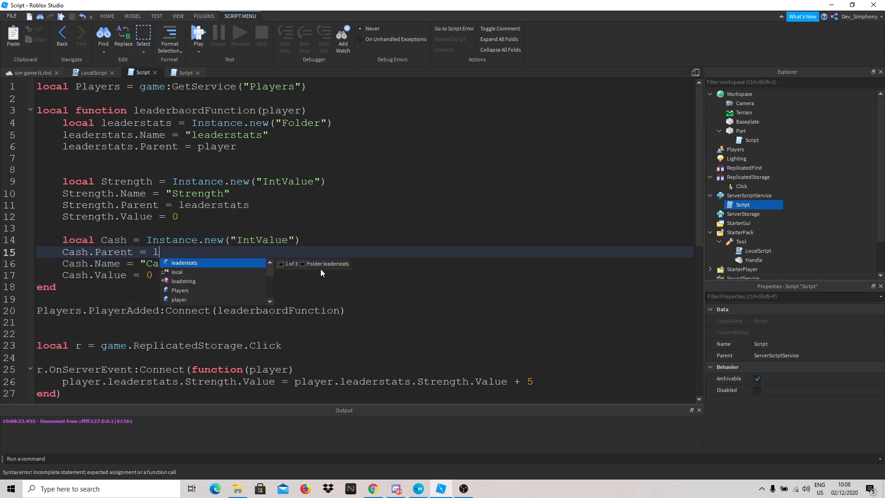
- Return to the game view, save the place and start a playtest
left_click(32, 73)
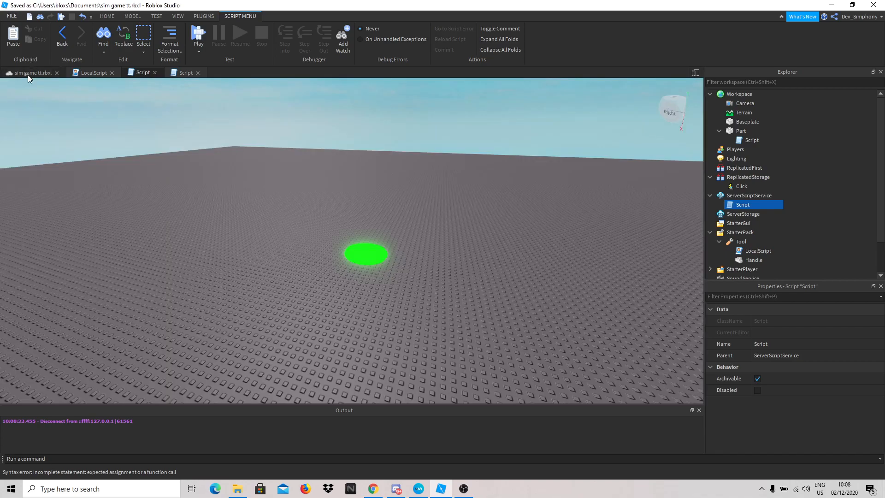
key("ctrl+s")
key("F5")
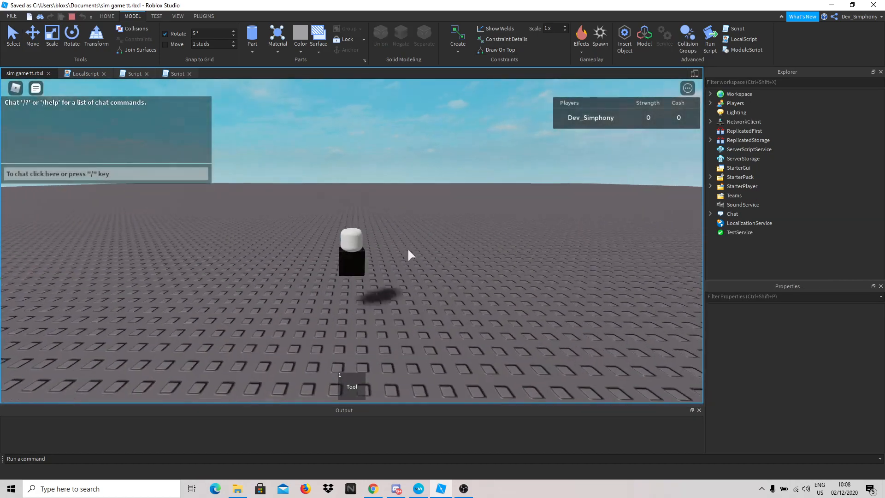
- Test the simulator by equipping the tool, using it repeatedly and walking the character around, and end the playtest
key("w")
key("1")
right_click_drag(407, 249, 212, 162)
triple_click(406, 251)
triple_click(406, 251)
key("1")
key("w")
right_click_drag(395, 189, 395, 189)
key("w")
key("1")
left_click(395, 190)
key("1")
key("1")
key("w")
double_click(395, 190)
triple_click(395, 189)
double_click(395, 189)
triple_click(395, 189)
key("w")
triple_click(395, 190)
triple_click(395, 190)
key("1")
key("w")
left_click(72, 16)
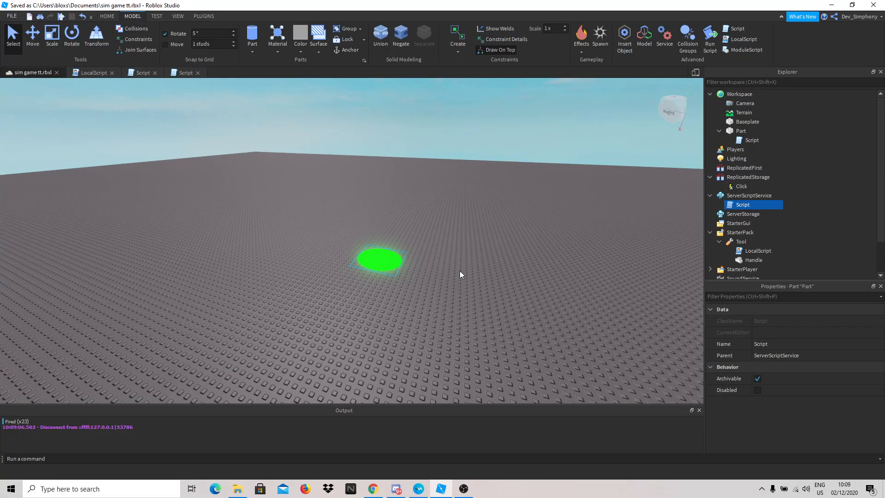
- Filter the green pad's properties by "an" and turn on Anchored for the pad
left_click(782, 298)
type("an")
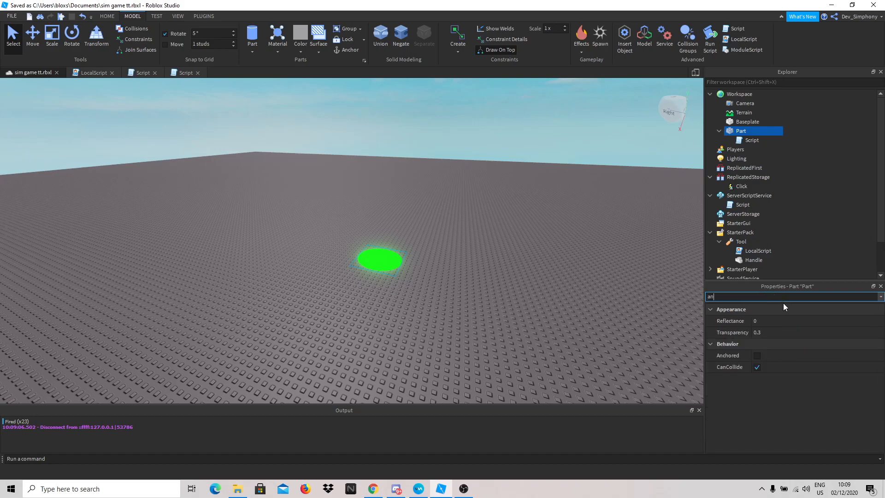
left_click(757, 355)
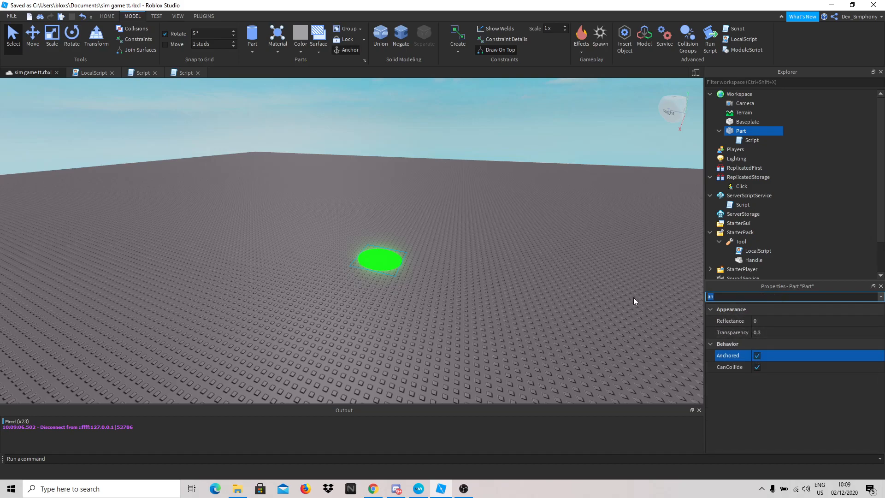
- Add a ScreenGui to StarterGui and rename it MainUI
left_click(700, 307)
scroll(781, 191, "down", 2)
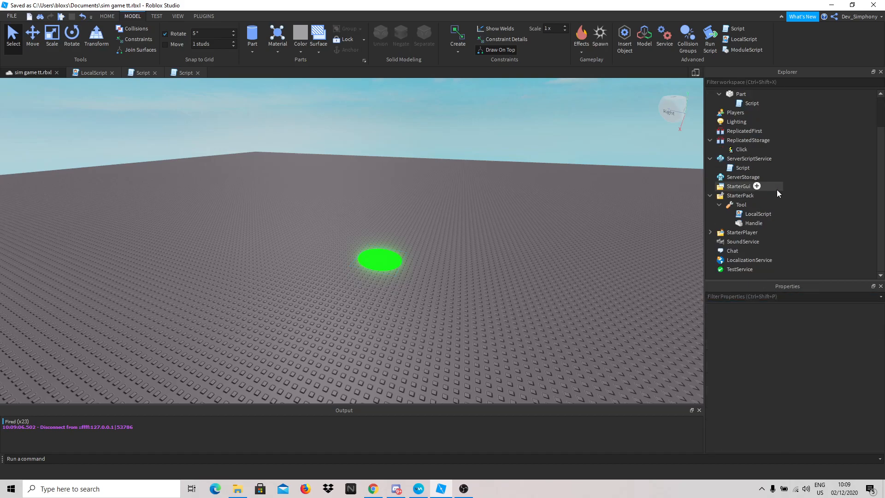
scroll(736, 146, "up", 1)
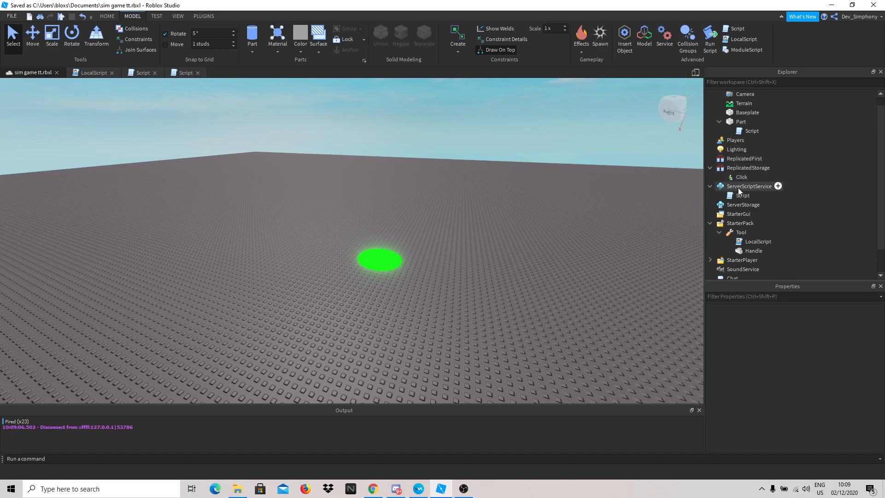
left_click(766, 214)
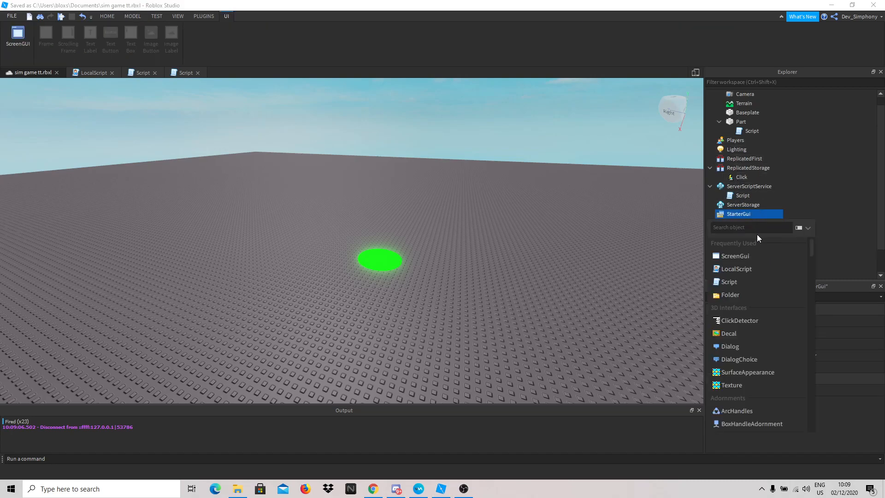
left_click(753, 259)
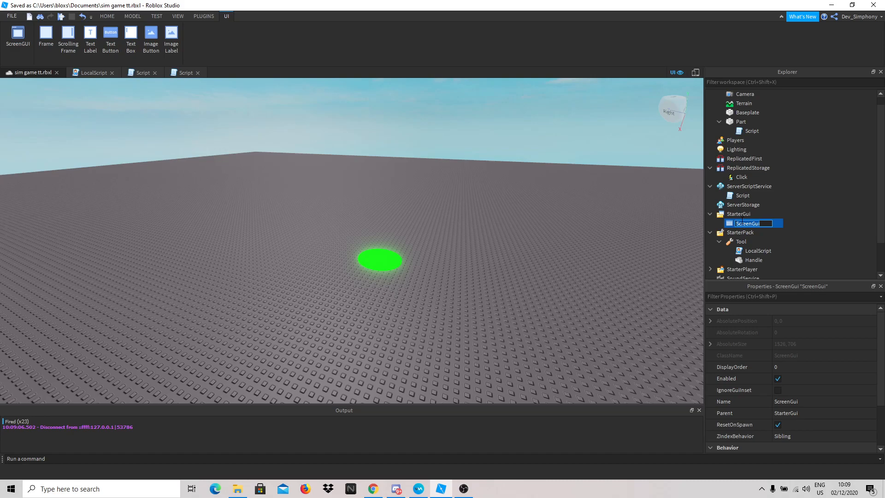
key("BackSpace")
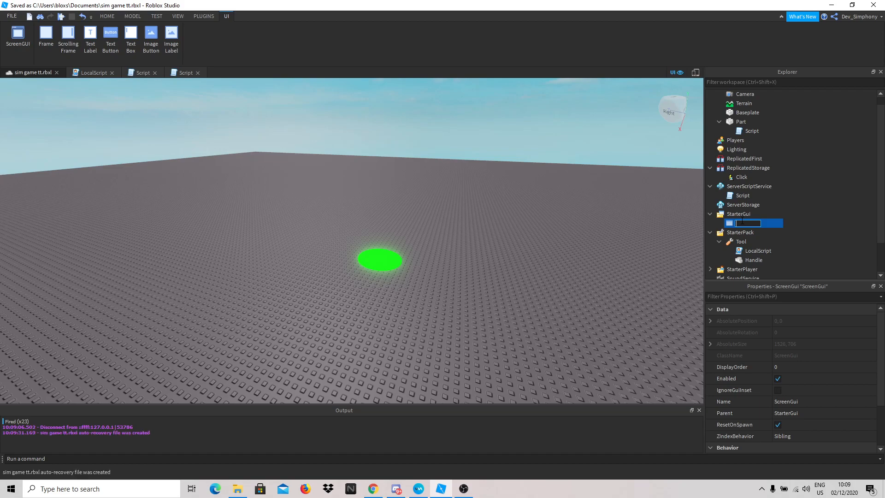
type("MainUI")
key("Return")
left_click(760, 223)
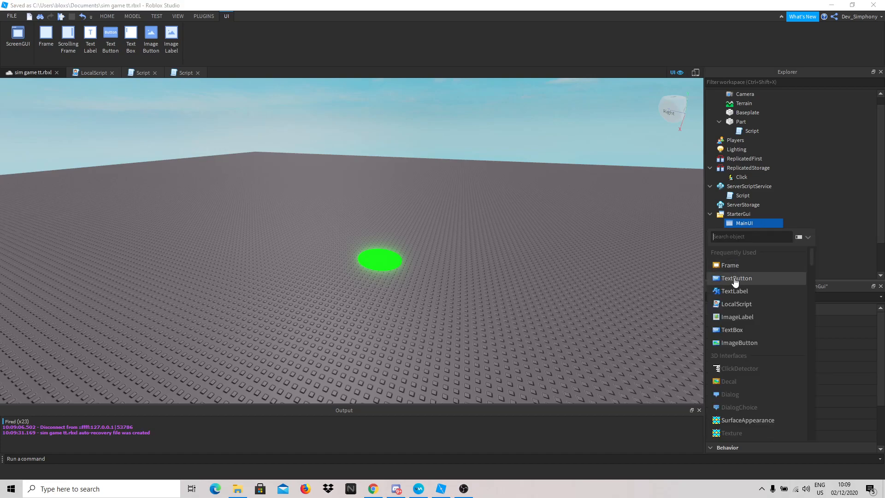
left_click(735, 279)
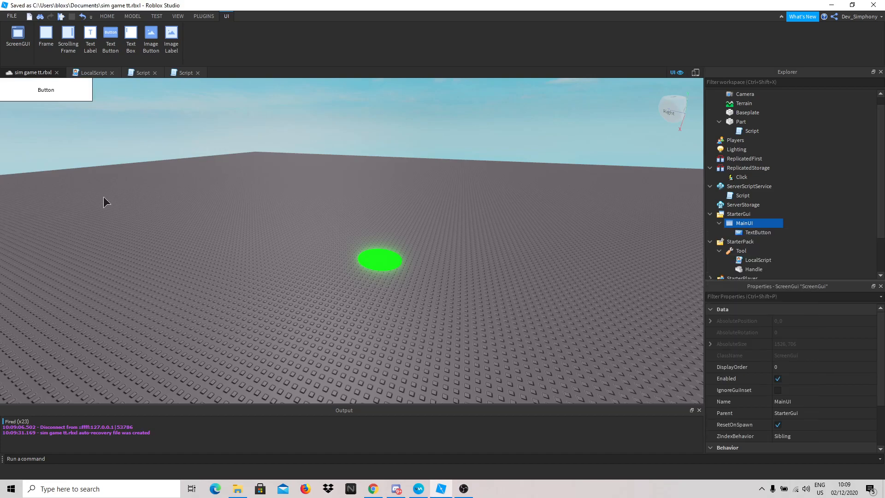
key("ctrl+z")
- Add a TextLabel to MainUI, place it midway down the screen's left edge and resize it to about 204 x 72
left_click(760, 224)
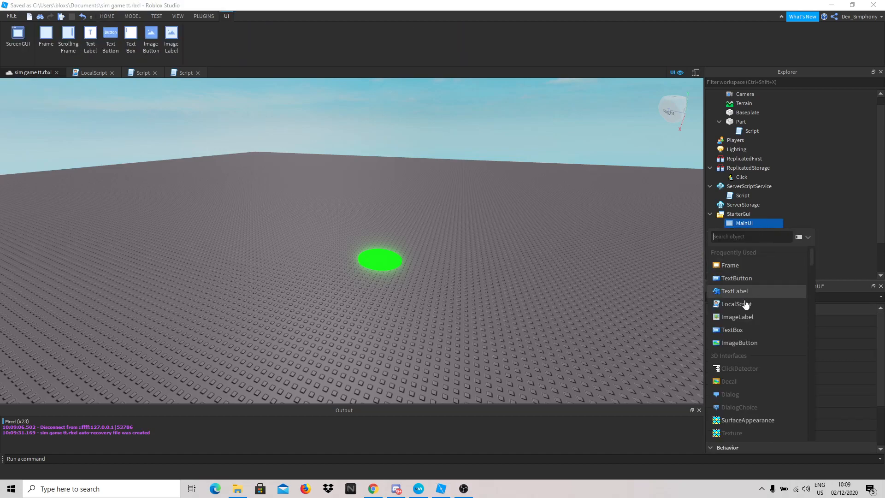
left_click(741, 291)
left_click_drag(48, 109, 48, 238)
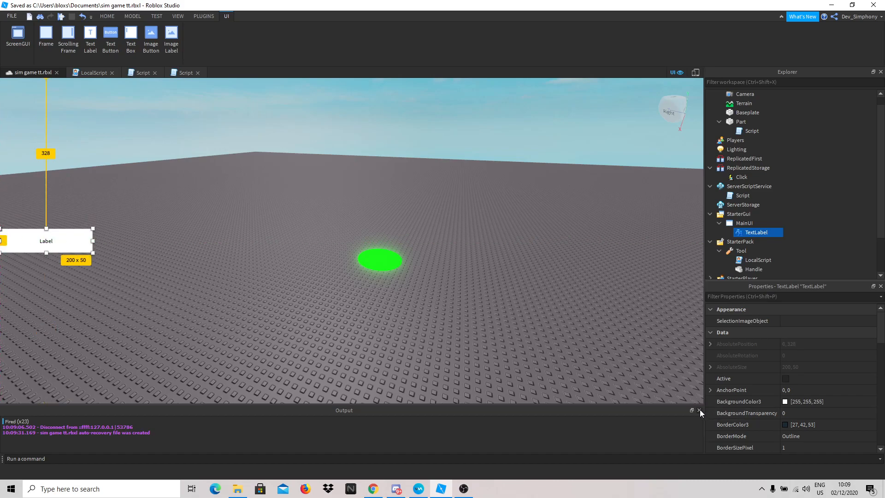
left_click_drag(93, 227, 94, 218)
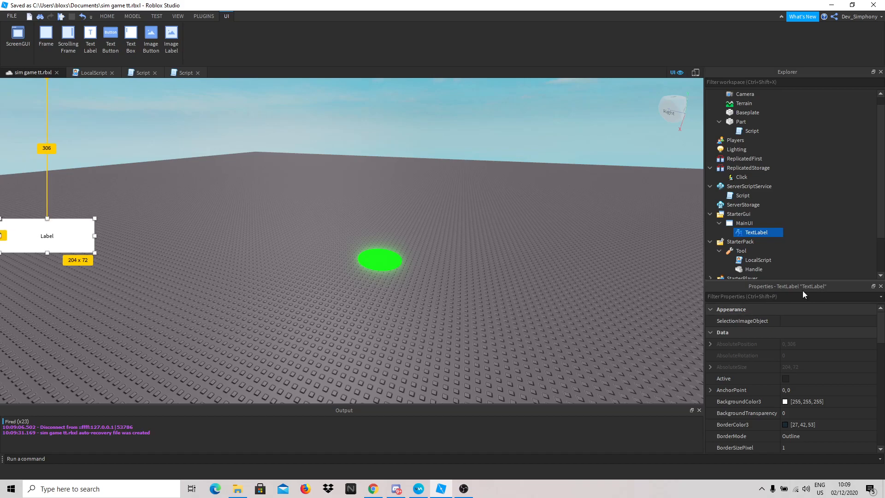
- Set the label's BackgroundColor3 to cyan #00eaff
left_click(785, 402)
left_click_drag(483, 168, 485, 158)
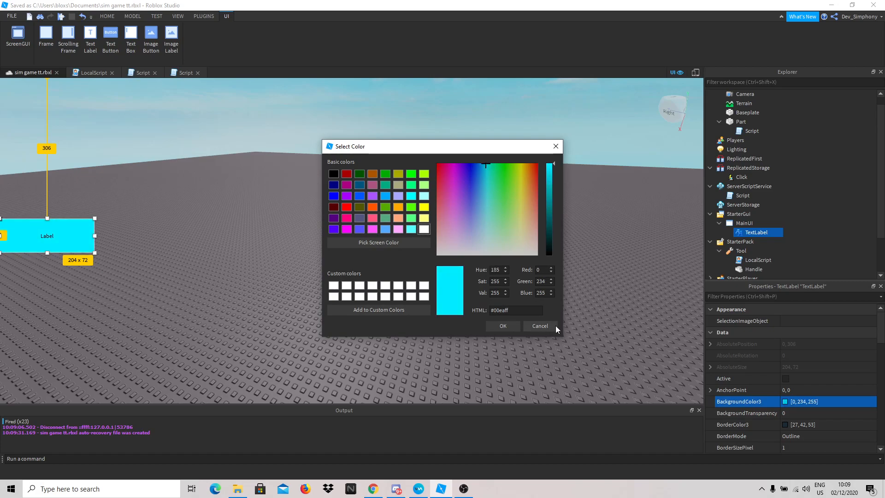
left_click_drag(515, 309, 438, 309)
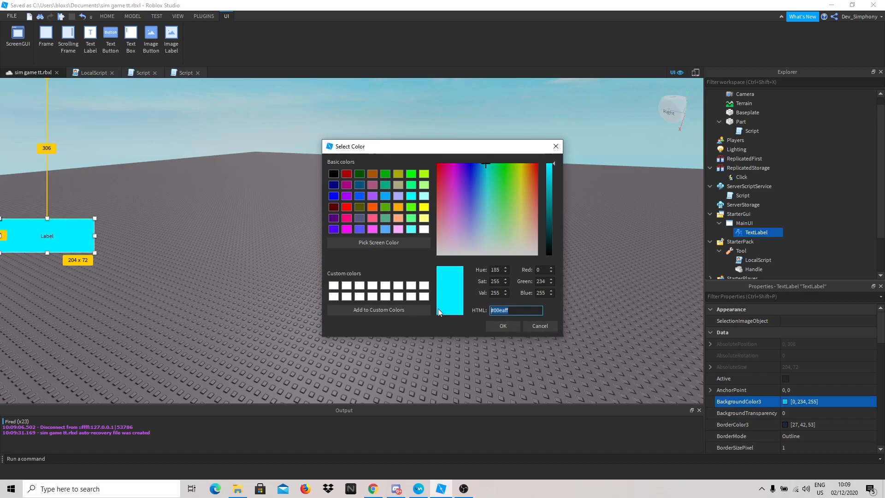
left_click(501, 326)
- Duplicate the cyan label and place the copy just below the original
mouse_move(749, 235)
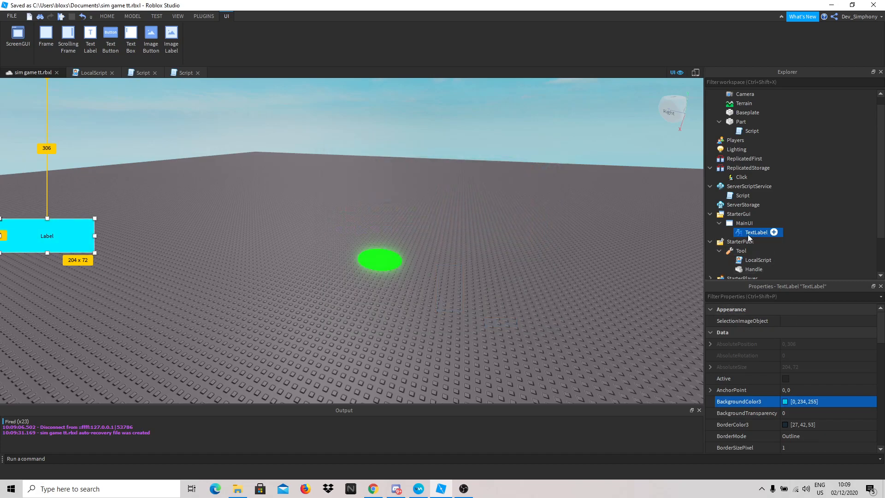
key("ctrl+d")
left_click_drag(48, 249, 48, 294)
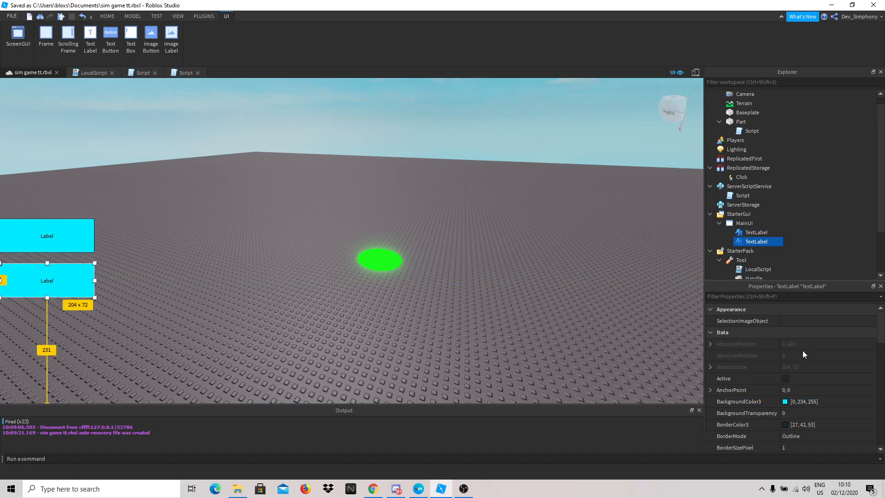
- Rename the lower label TextCash
double_click(756, 241)
left_click(752, 241)
left_click_drag(770, 241, 757, 242)
type("C")
type("Cash")
key("Return")
- Rename the upper label TextStrength and save the place
left_click(768, 232)
left_click(769, 233)
key("BackSpace")
key("BackSpace")
key("BackSpace")
key("BackSpace")
key("BackSpace")
type("Strength")
key("Return")
key("ctrl+s")
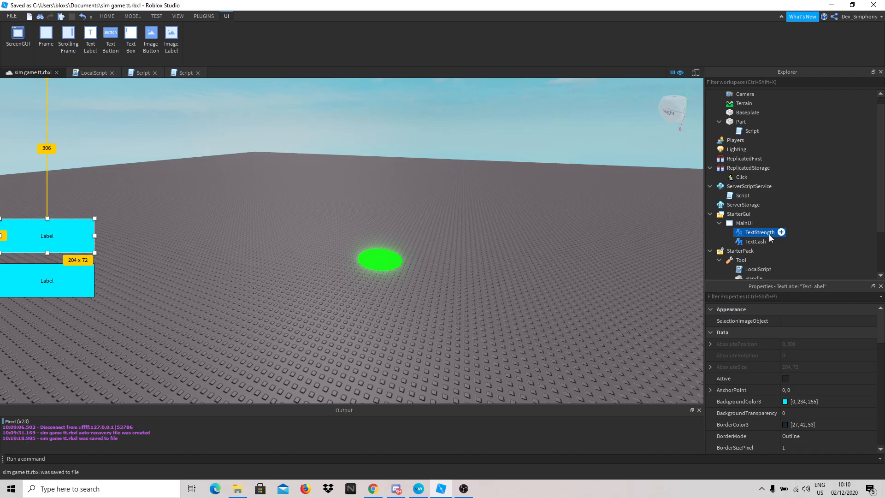
- Filter TextStrength's properties by "text" and set its TextColor3 to white (255, 255, 255)
right_click_drag(369, 129, 369, 128)
key("d")
key("s")
key("a")
key("d")
key("a")
left_click(763, 296)
type("text")
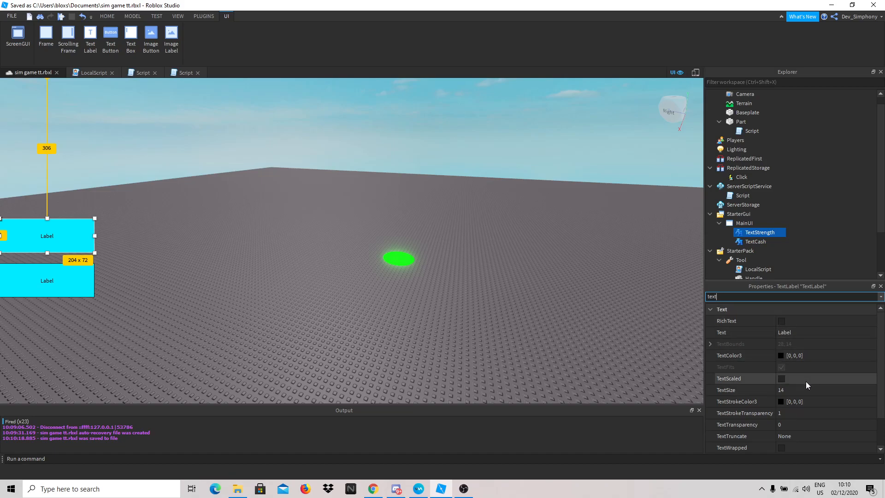
left_click(781, 355)
left_click_drag(548, 174, 536, 126)
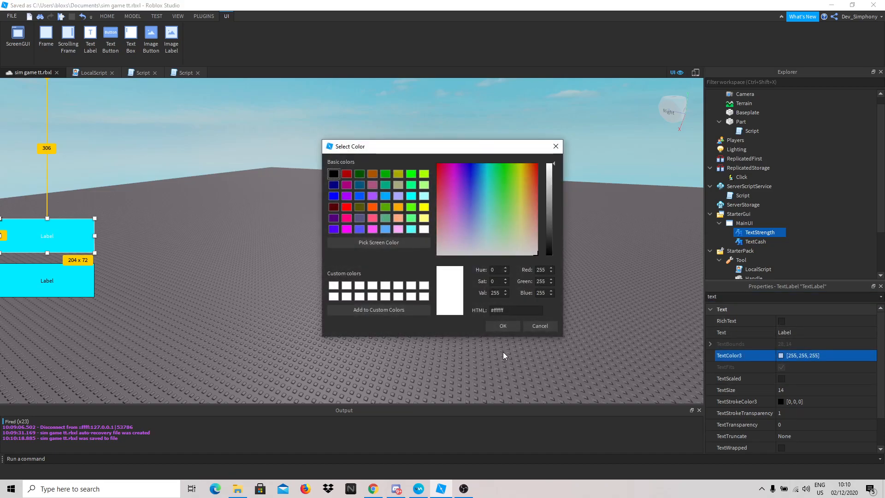
left_click(503, 326)
- Set TextCash's TextColor3 to white and deselect the label
left_click(756, 242)
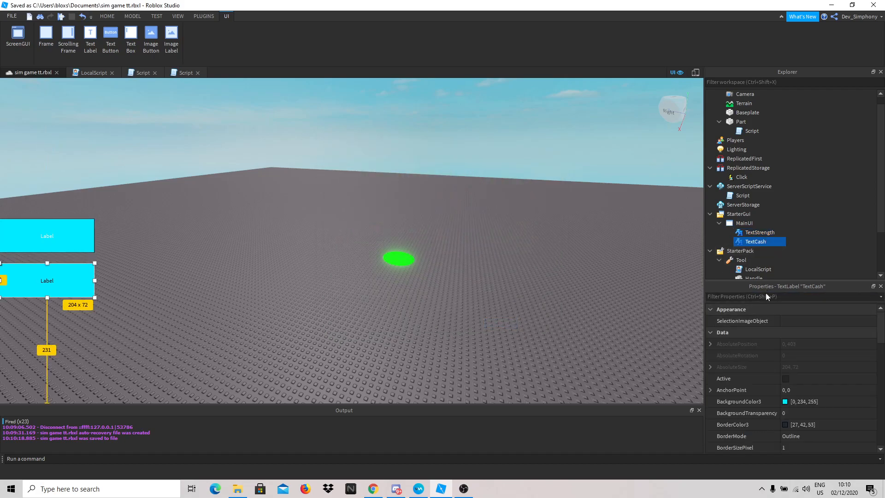
scroll(784, 350, "down", 15)
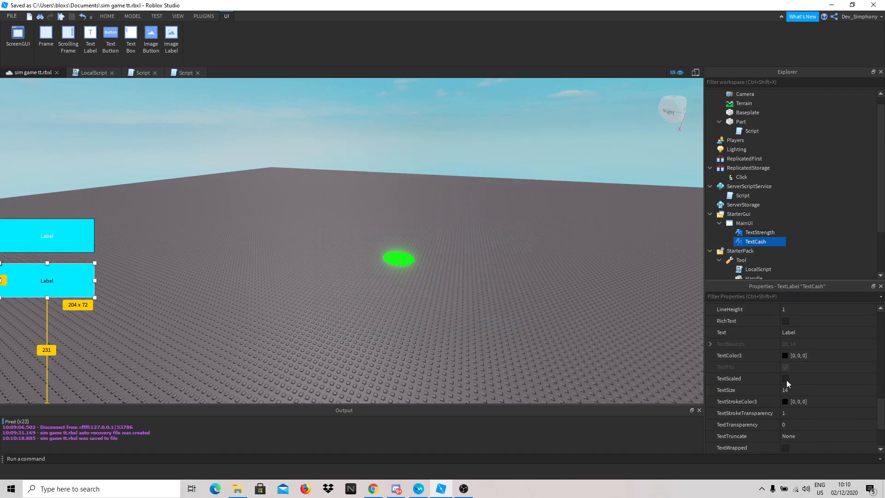
left_click(785, 355)
left_click_drag(549, 185, 543, 117)
left_click(502, 326)
left_click(385, 333)
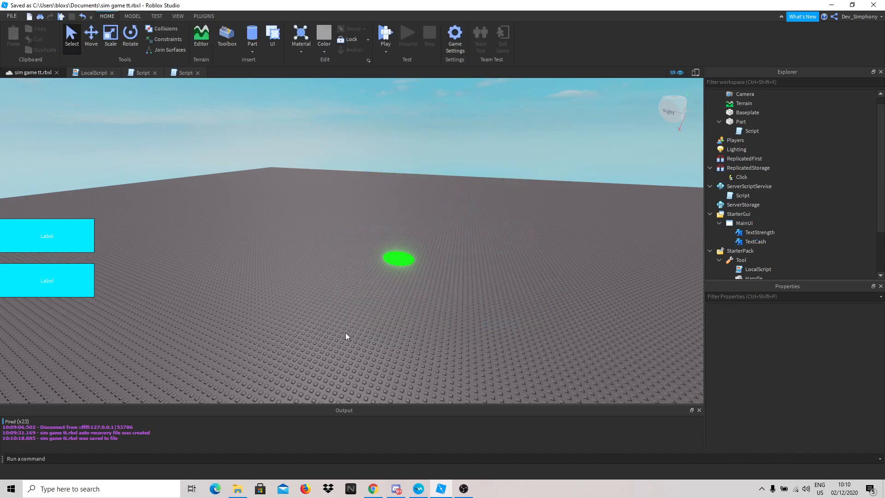
- Set BorderSizePixel to 0 for both TextStrength and TextCash
left_click(756, 232)
left_click(752, 242, "ctrl")
scroll(776, 411, "down", 1)
left_click(825, 413)
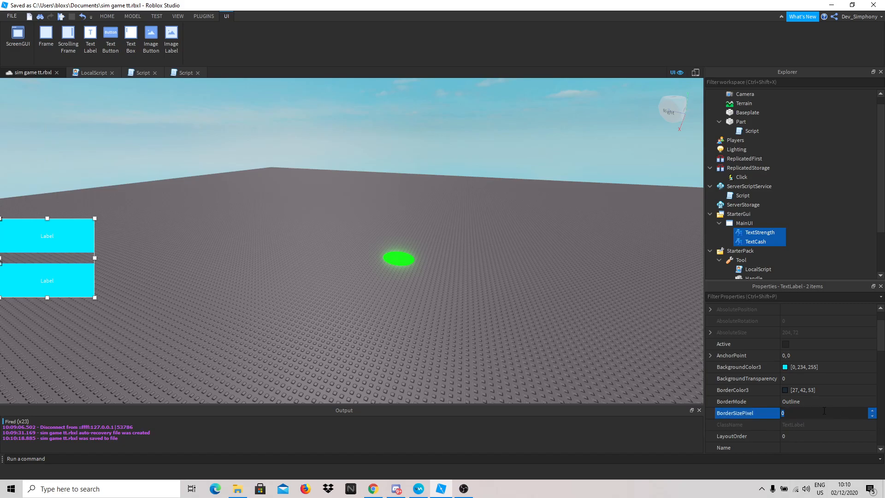
left_click(531, 314)
right_click_drag(251, 231, 250, 232)
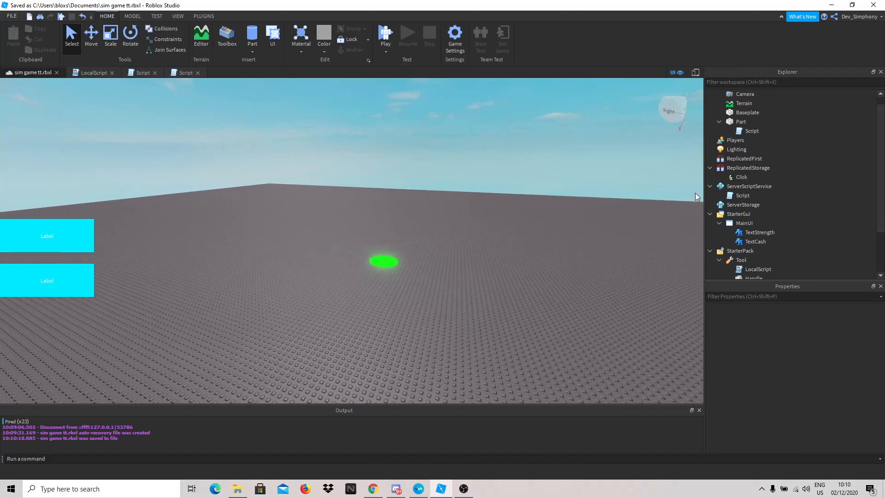
- Turn on TextScaled for both TextStrength and TextCash, using the property filter "text", and clear the filter
left_click(753, 232)
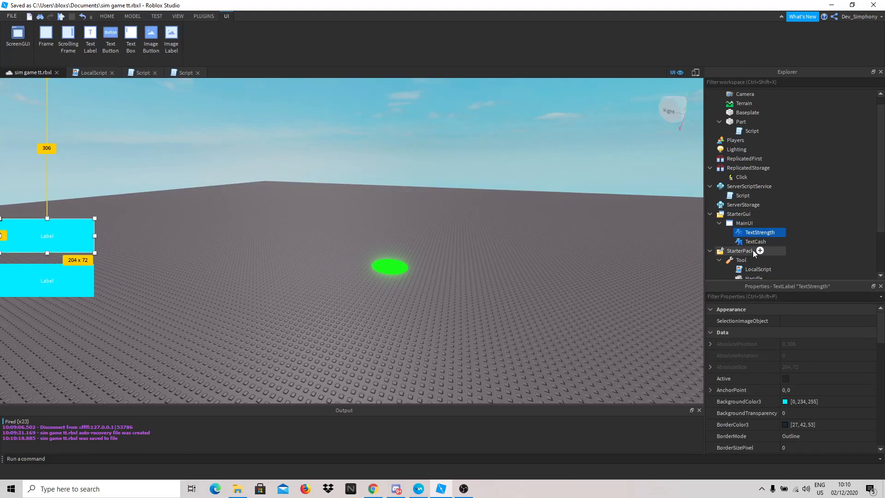
left_click(753, 243, "ctrl")
left_click(752, 296)
type("text")
left_click(782, 379)
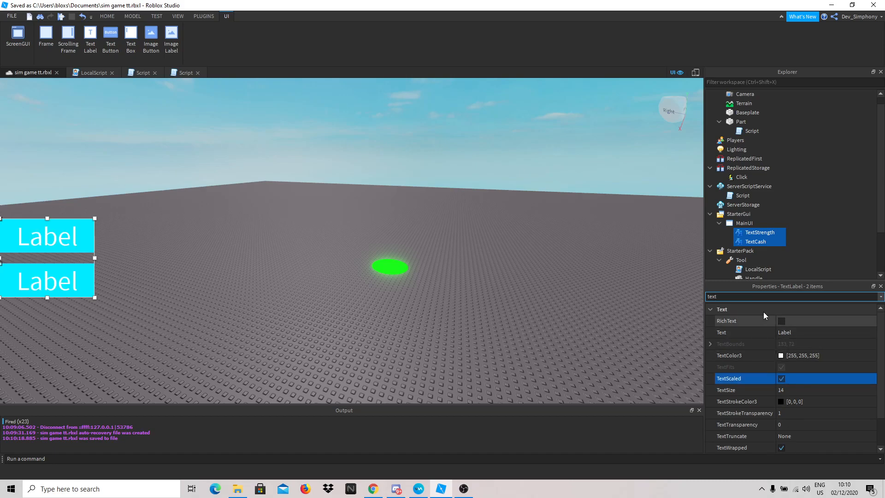
left_click_drag(703, 297, 622, 297)
key("BackSpace")
left_click(492, 246)
right_click_drag(535, 190, 536, 194)
- Add a LocalScript to TextStrength and move a duplicate of it into TextCash
left_click(765, 232)
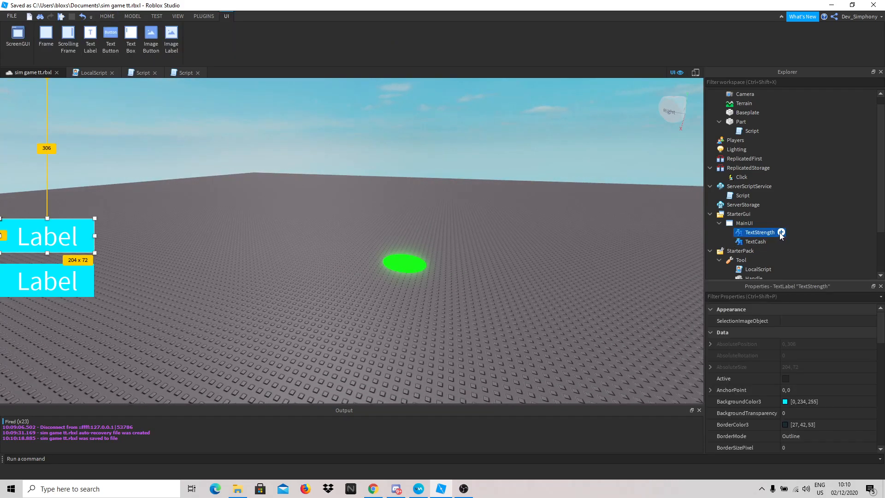
left_click(780, 233)
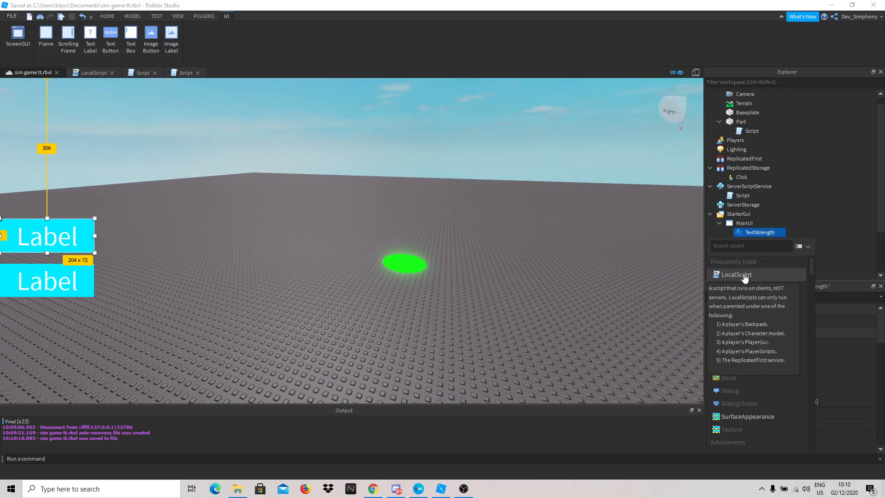
left_click(744, 275)
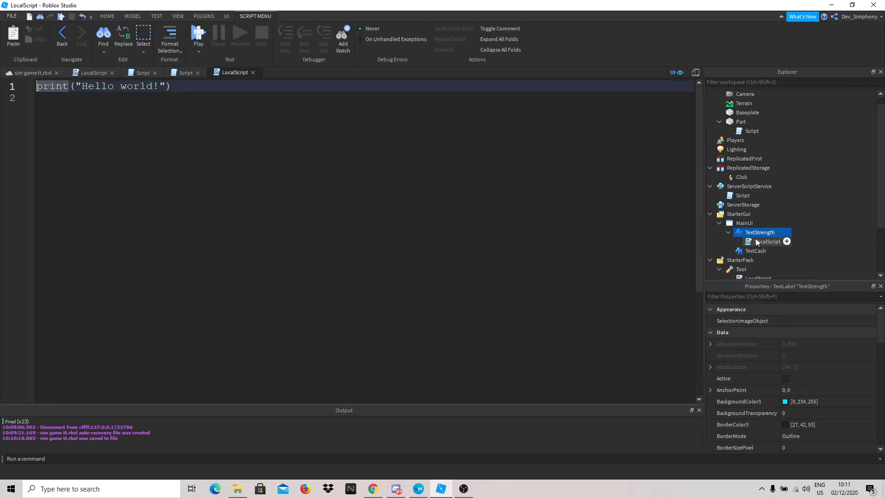
left_click(758, 242)
key("ctrl+d")
left_click_drag(755, 252, 754, 260)
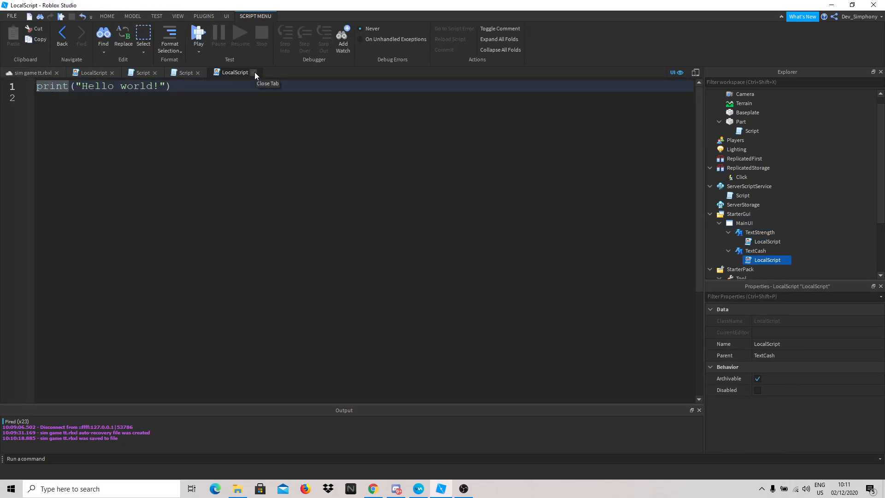
- In TextStrength's LocalScript, replace the default code with local Lp = game.Players.LocalPlayer
left_click(767, 242)
left_click(483, 260)
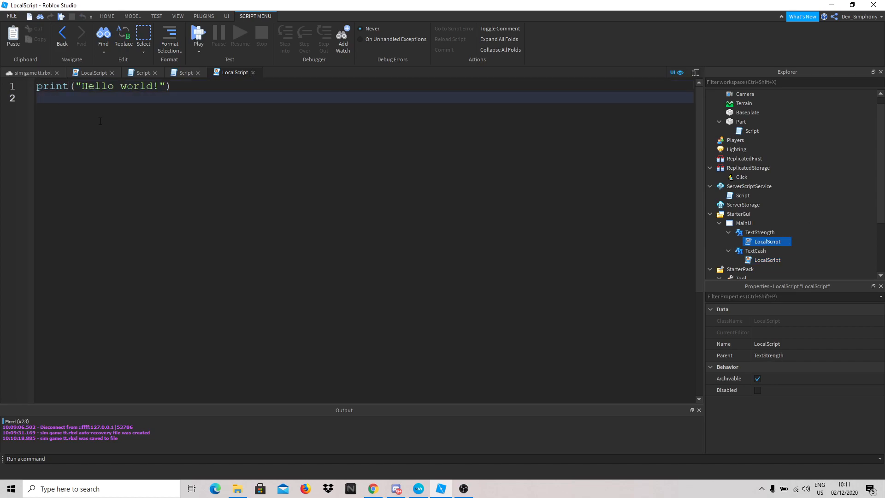
left_click_drag(67, 110, 18, 31)
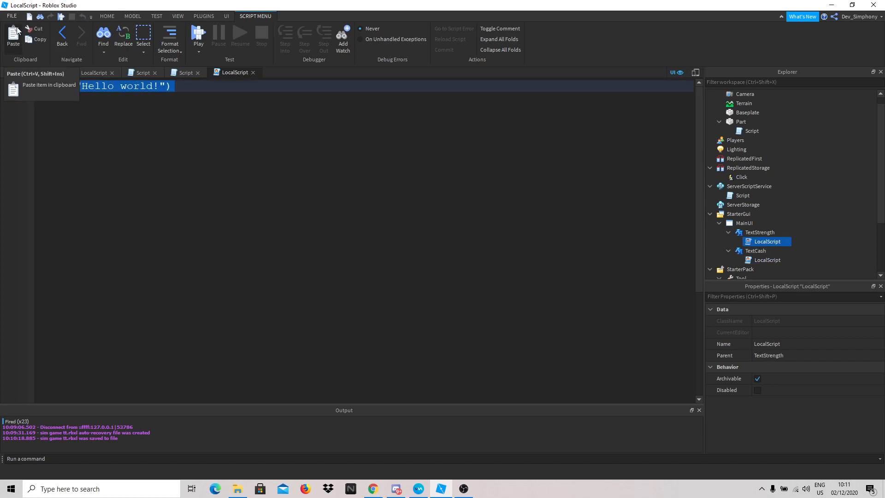
type("local")
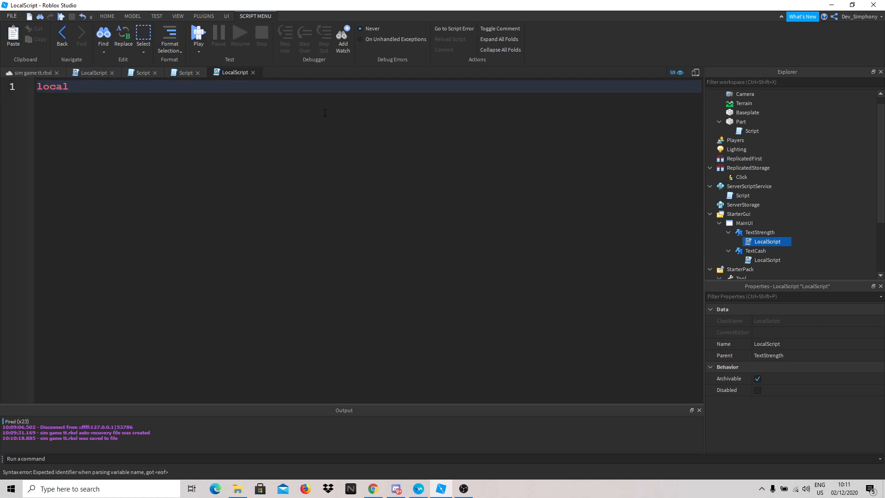
type(" Lp = game.Pla")
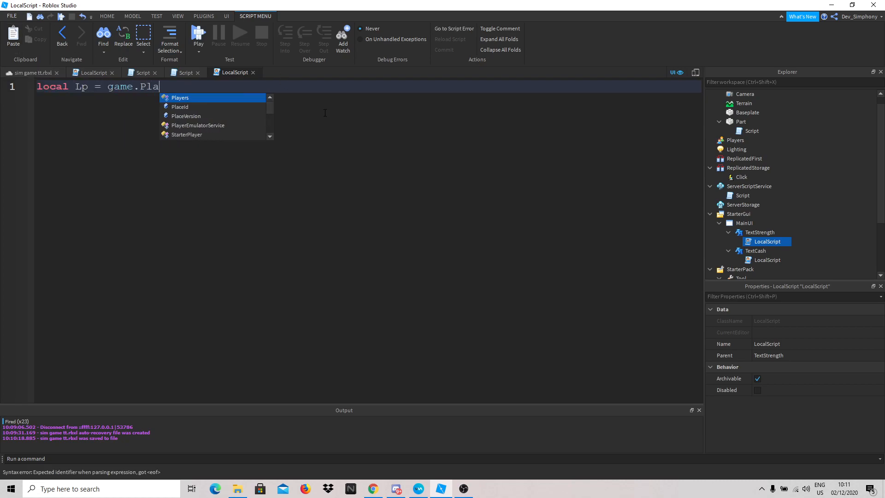
type("yers.LocalPlayer")
key("Return")
key("Return")
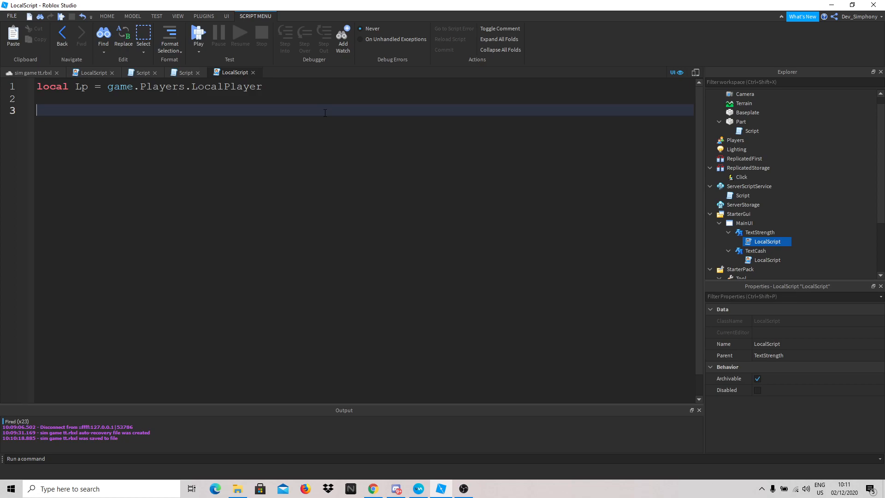
- In TextStrength's LocalScript, start a script.Parent.Text assignment and add a while true do loop containing wait(0.1) above it
type("script.Parent")
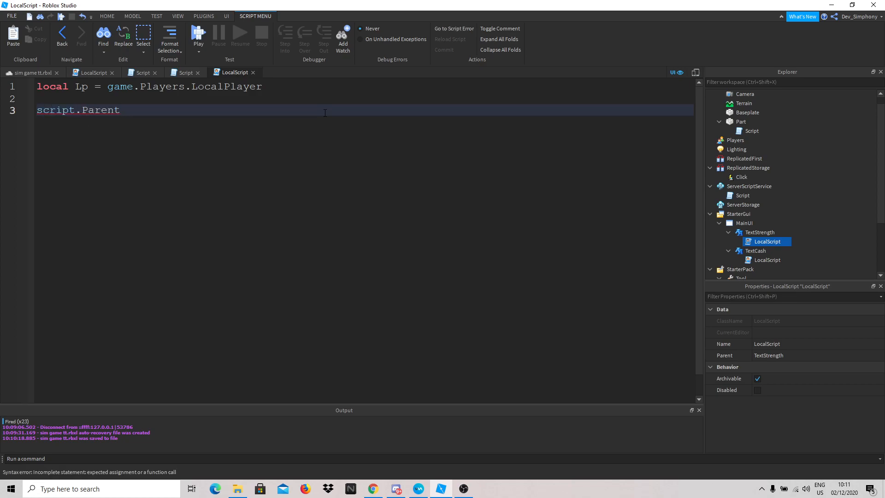
type(".Text =")
key("Up")
key("Return")
type("while tru")
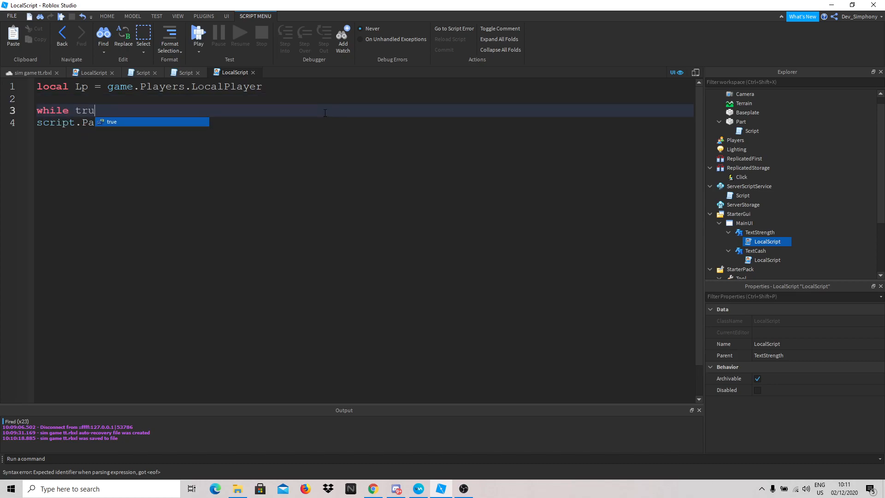
type("e do")
key("Return")
type("wait(0.")
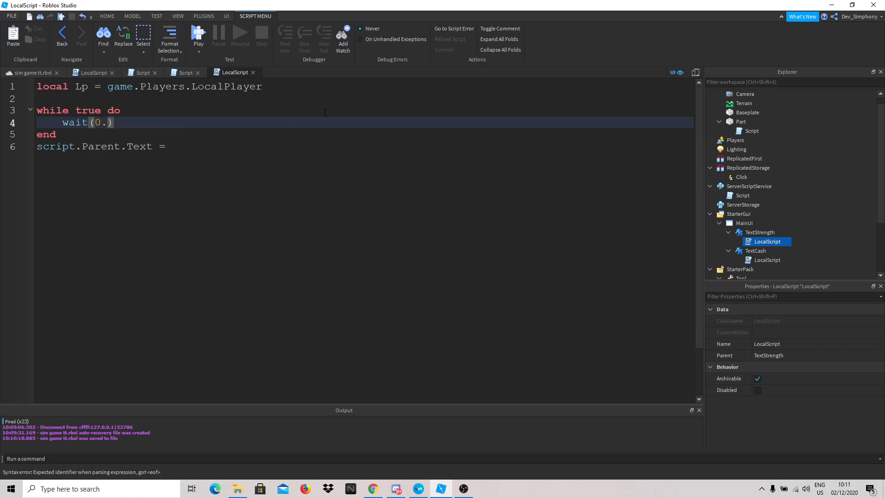
type("1")
- Move the script.Parent.Text assignment into the loop below wait(0.1) and complete it with Lp.Strength.Value
left_click_drag(173, 146, 27, 148)
key("ctrl+c")
key("BackSpace")
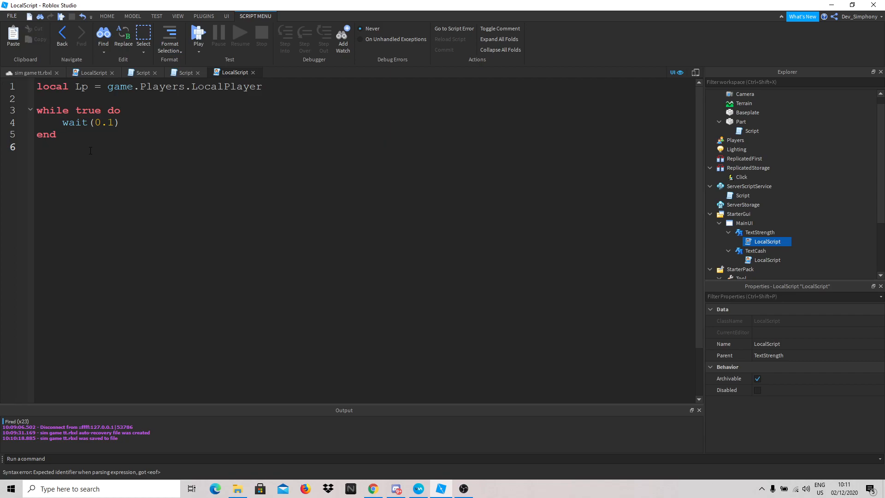
left_click(169, 122)
key("Return")
key("ctrl+v")
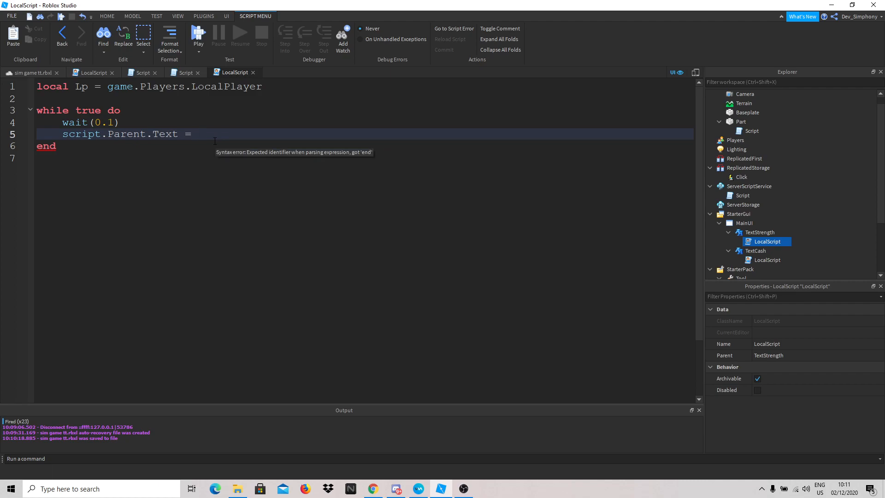
type("Lp.Cash")
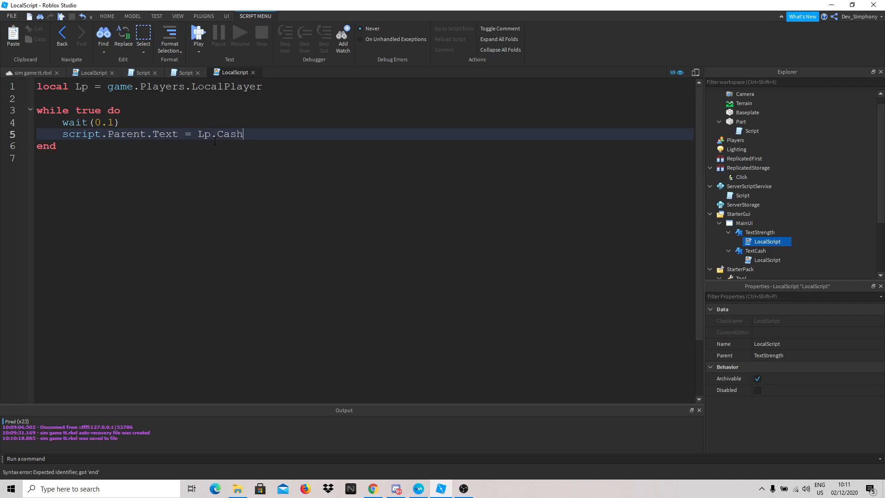
type("Value")
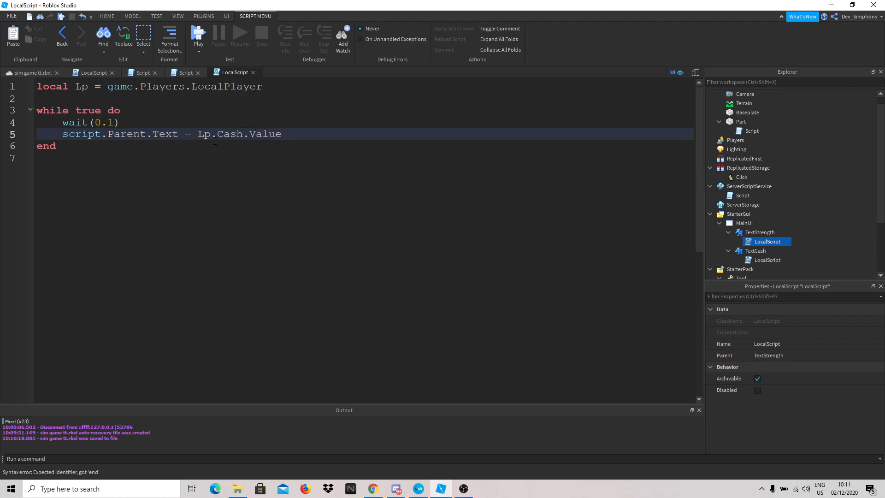
double_click(226, 134)
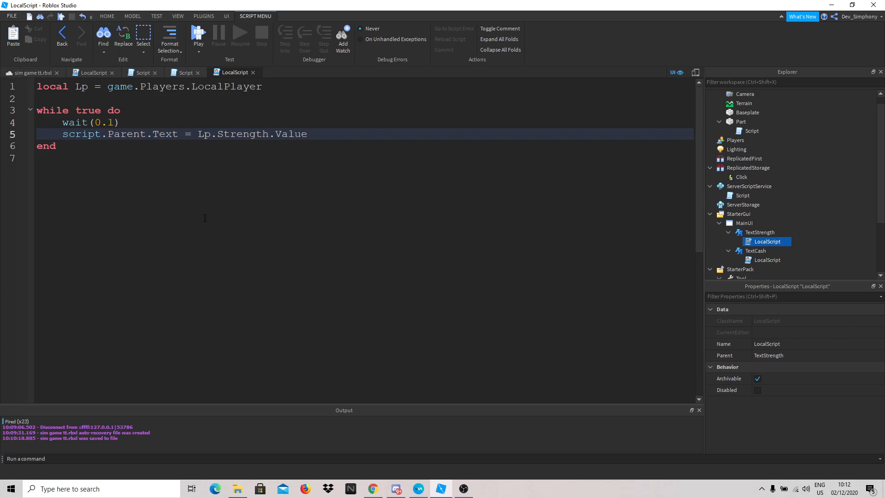
- Copy the whole TextStrength script into TextCash's LocalScript, replacing its code, and change Strength to Cash
key("ctrl+a")
right_click(133, 92)
left_click(152, 130)
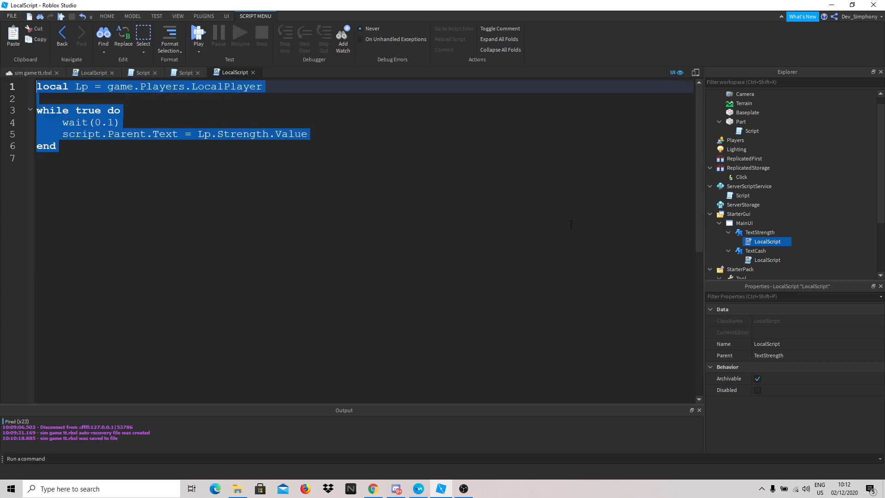
double_click(749, 261)
key("ctrl+a")
key("ctrl+v")
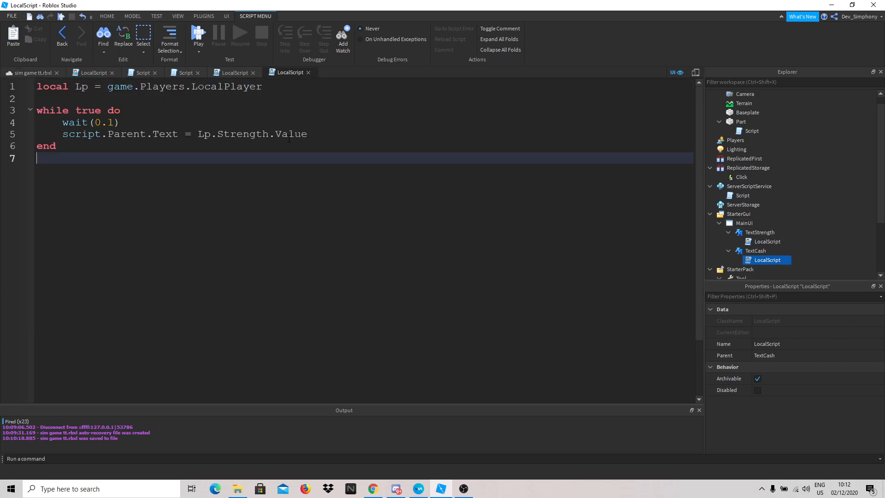
double_click(253, 134)
type("Cas")
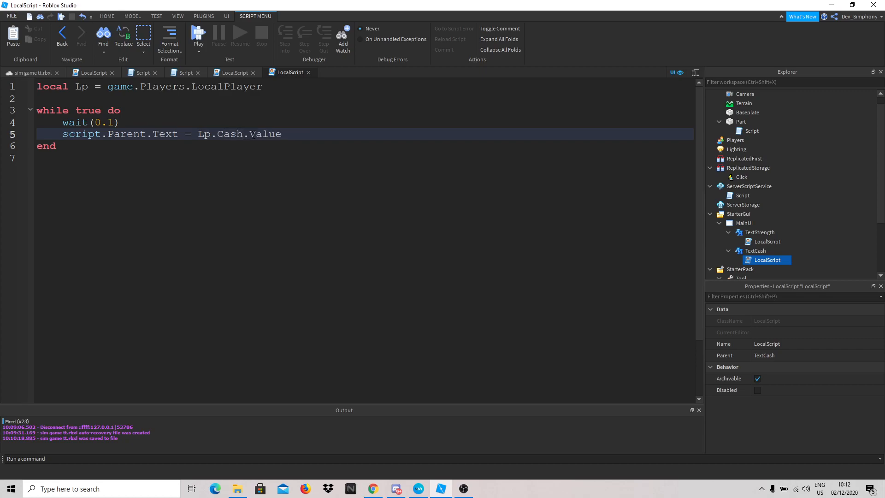
- Playtest the game to check the two labels and the output for errors, and stop the test
left_click(33, 72)
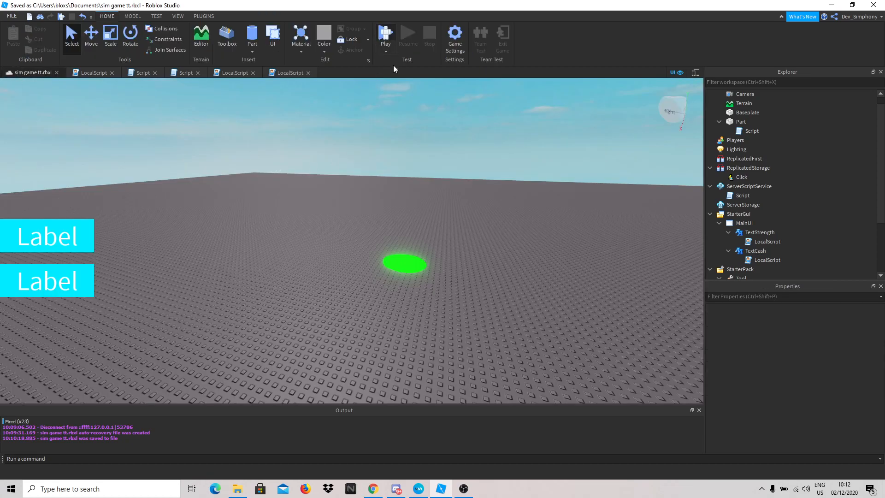
left_click(388, 46)
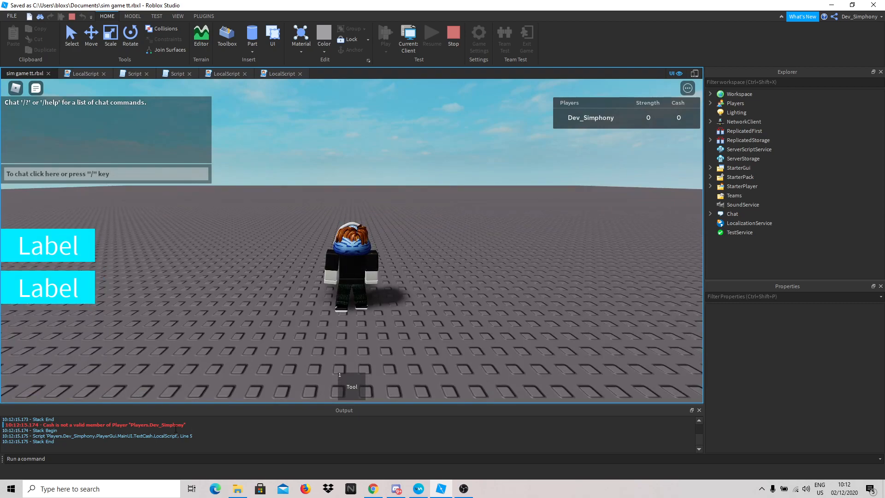
left_click(168, 430)
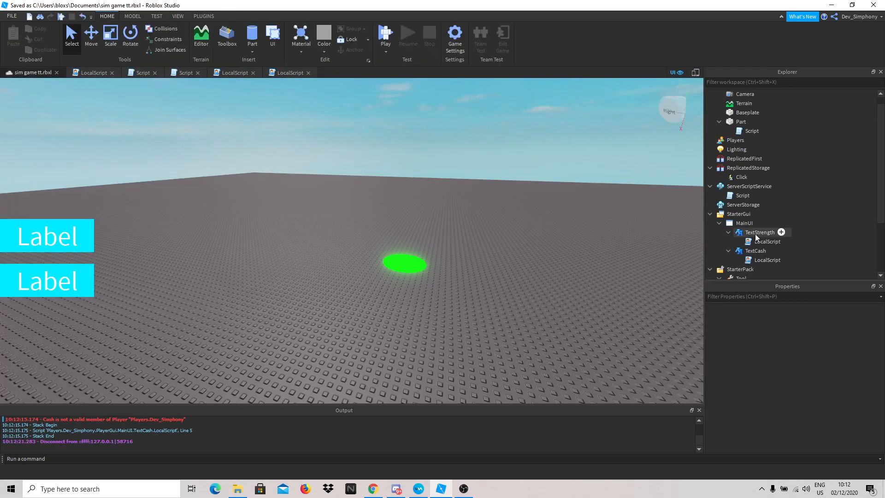
- In TextStrength's LocalScript, change the text source to Lp.leaderstats.Strength.Value and copy the word leaderstats
double_click(750, 242)
left_click(229, 134)
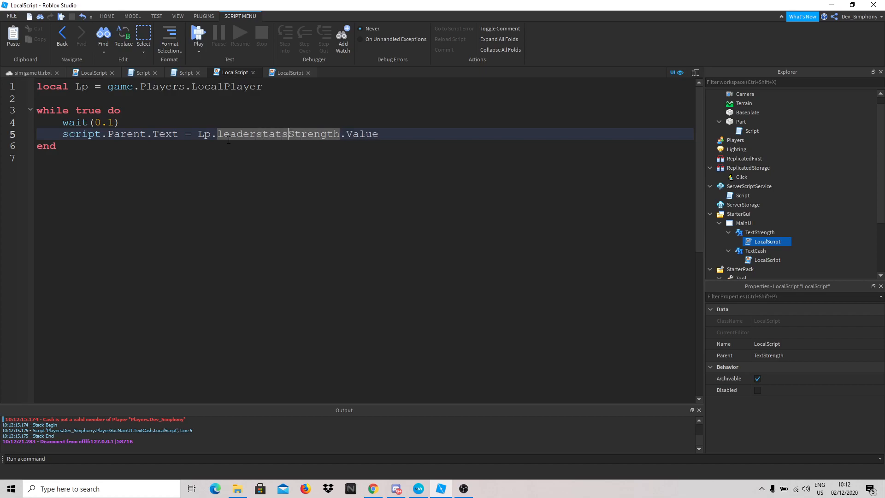
type(".")
double_click(272, 135)
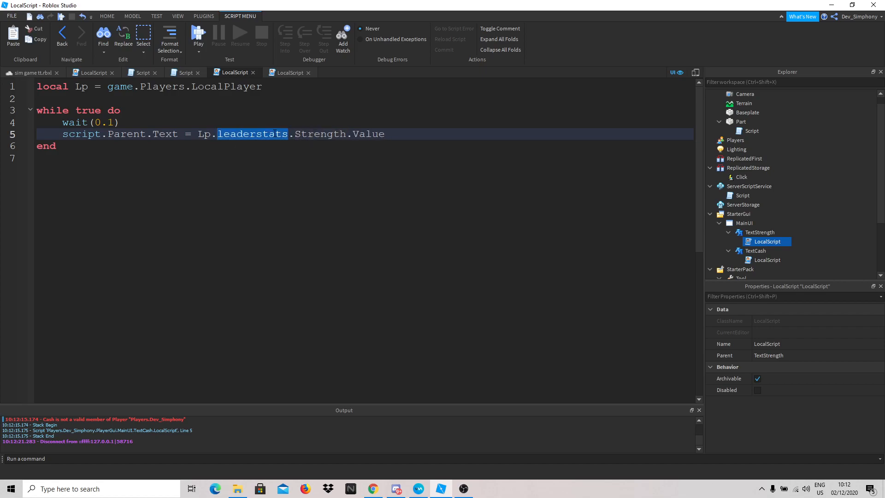
right_click(275, 134)
left_click(300, 173)
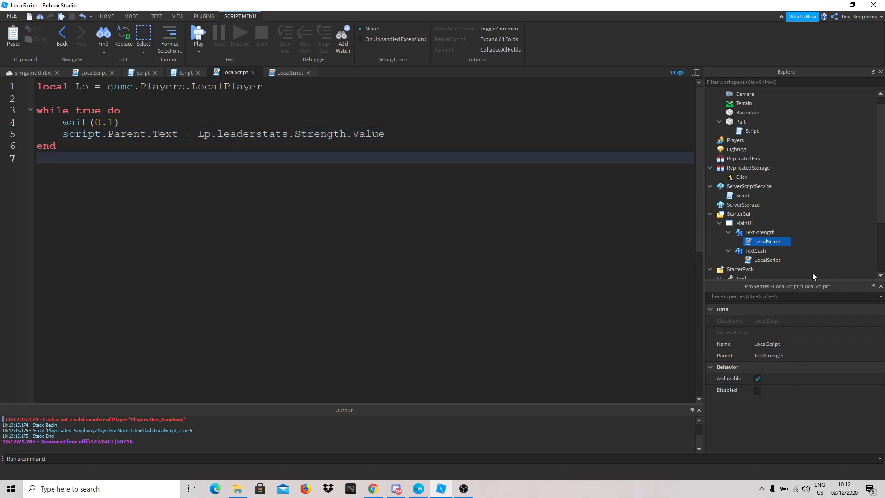
- In TextCash's LocalScript, insert leaderstats so the text source reads Lp.leaderstats.Cash.Value
double_click(768, 260)
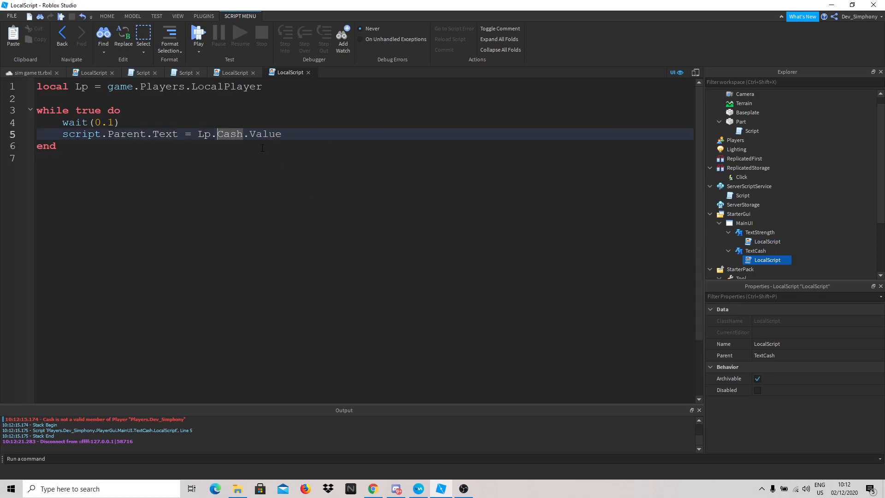
key("ctrl+v")
type(".")
key("ctrl+a")
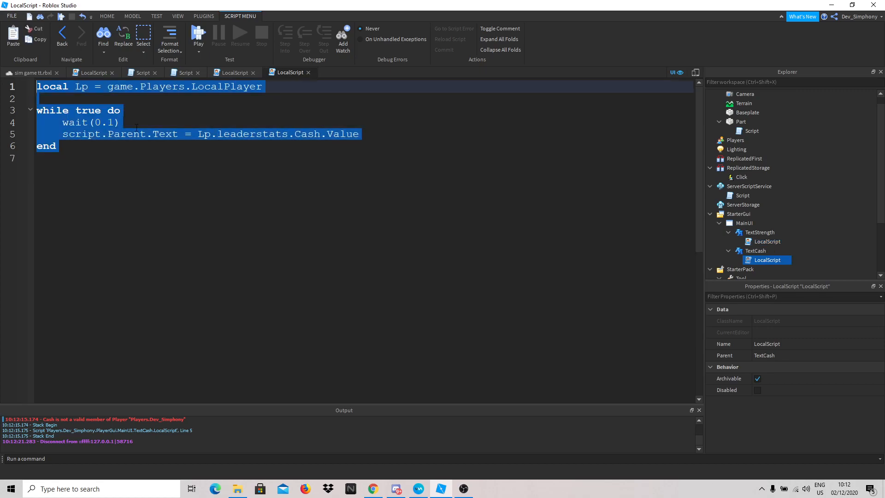
left_click(225, 171)
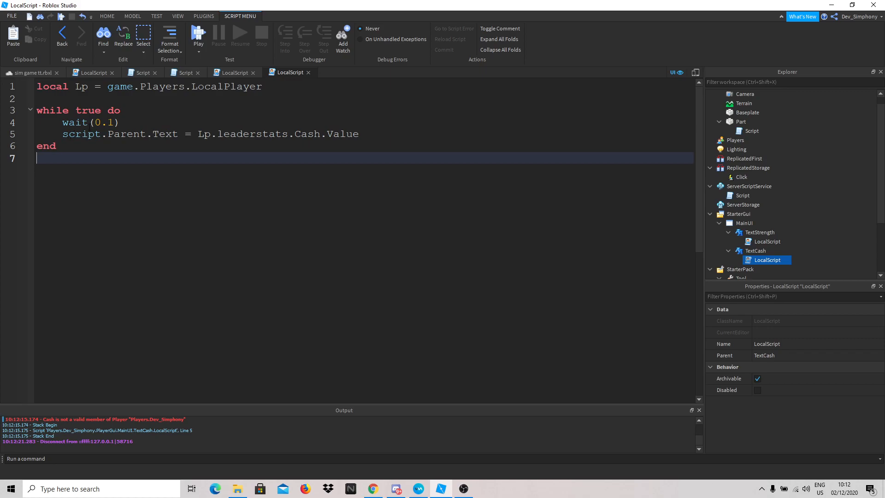
- Add a quoted string before Lp.leaderstats.Cash.Value and search the emoji picker for a cash or coin emoji
left_click(192, 133)
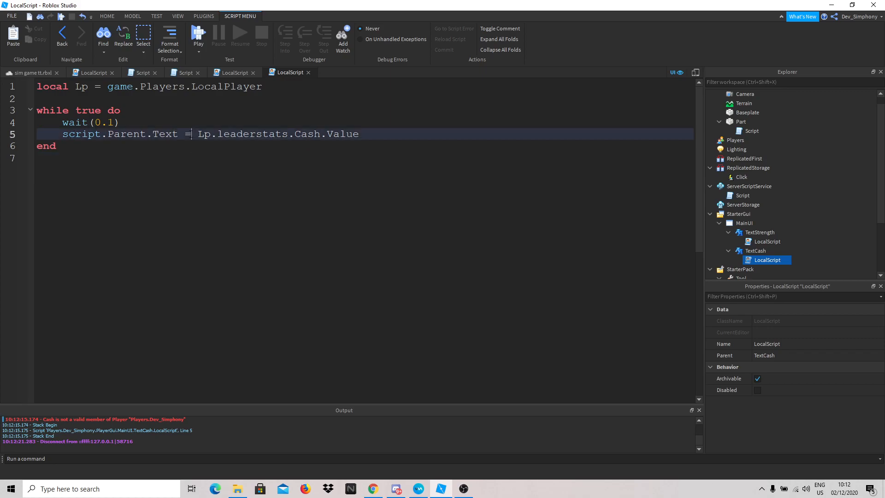
type("\"\"")
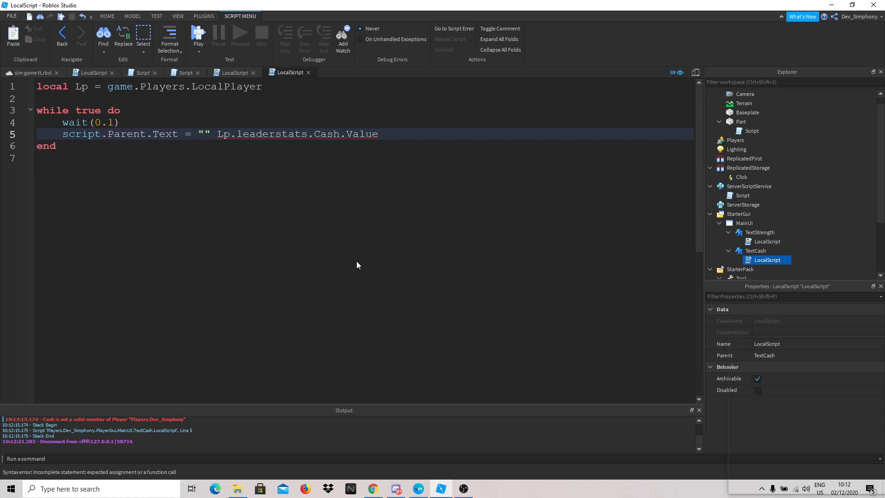
key("super+period")
type("cas")
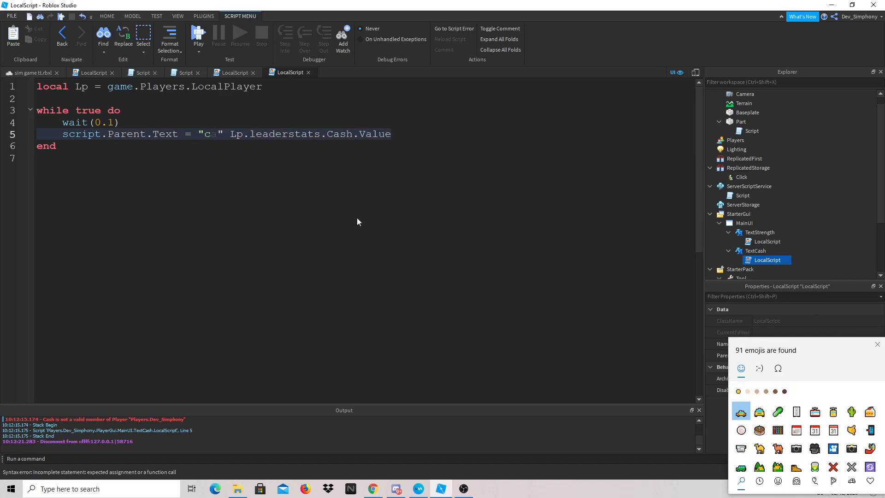
left_click_drag(774, 351, 520, 196)
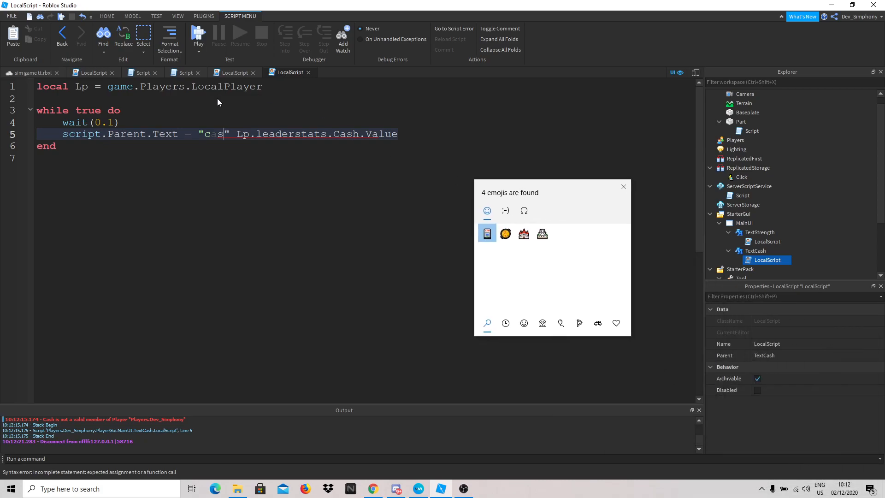
key("BackSpace")
key("BackSpace")
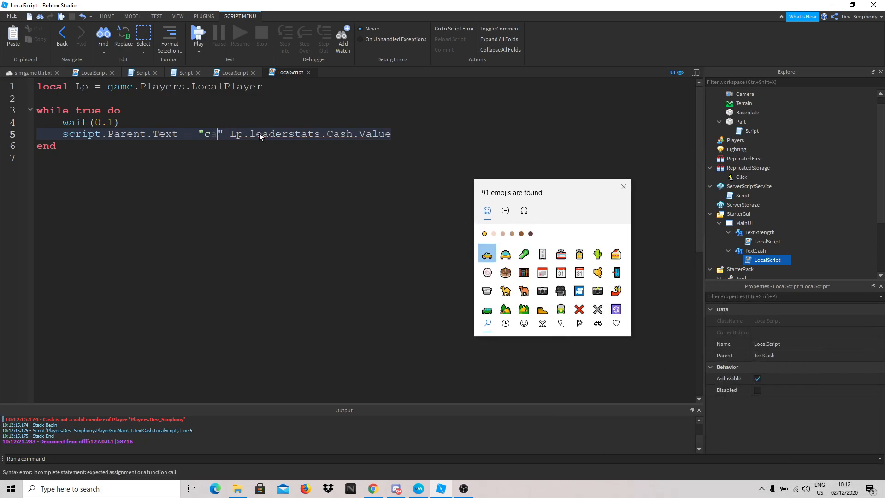
type("oi")
key("BackSpace")
key("BackSpace")
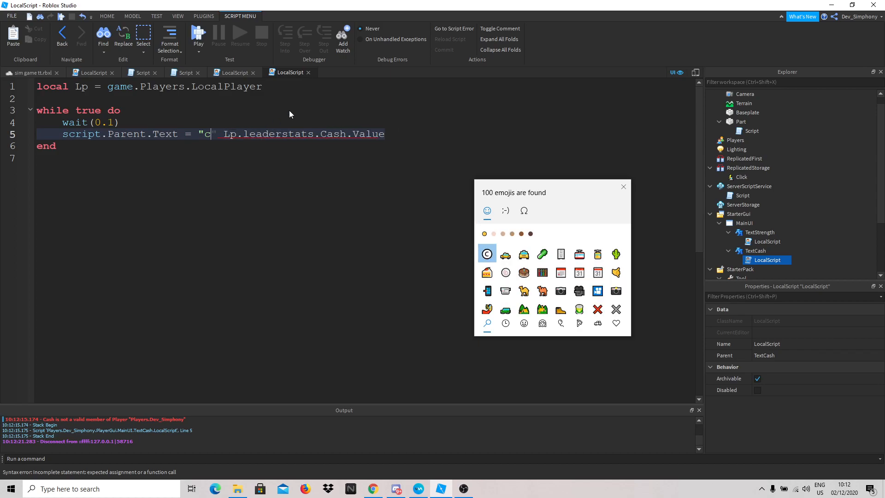
scroll(553, 274, "down", 5)
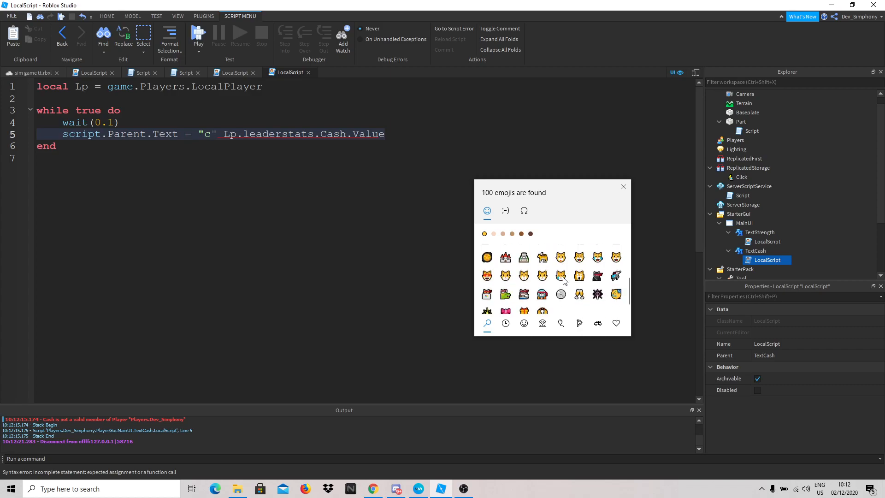
scroll(562, 280, "up", 5)
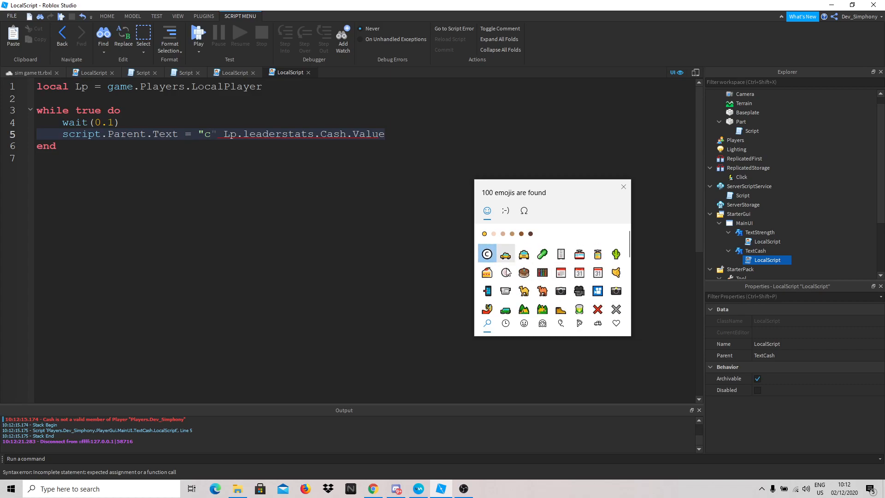
- Browse the emoji categories, insert the money bag emoji into the string, and join it to the Cash value with the .. operator
left_click(524, 323)
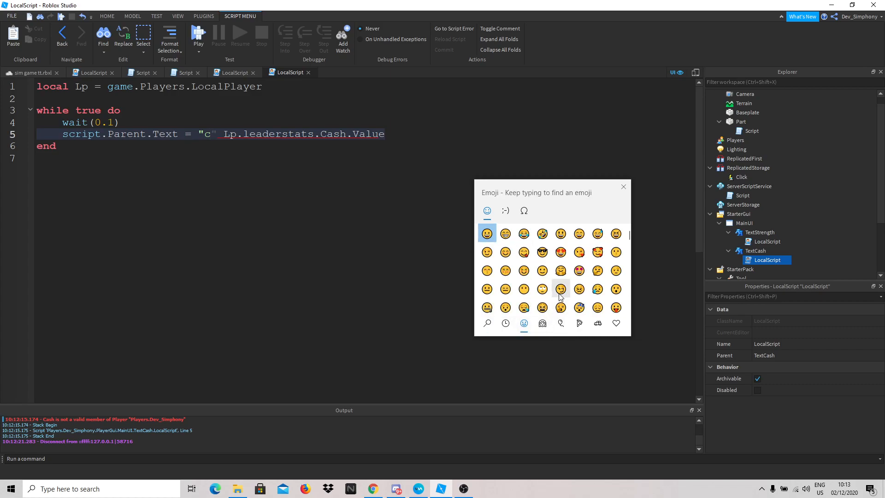
left_click(543, 325)
left_click(580, 323)
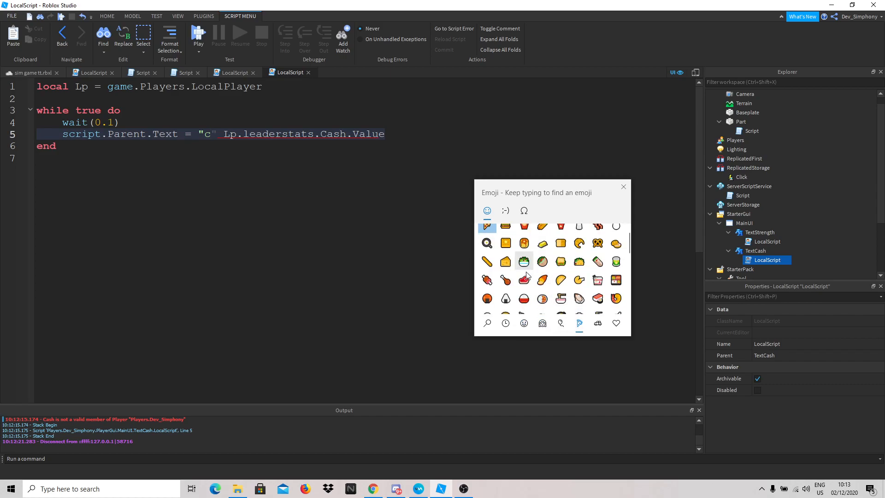
left_click(563, 326)
scroll(537, 313, "down", 10)
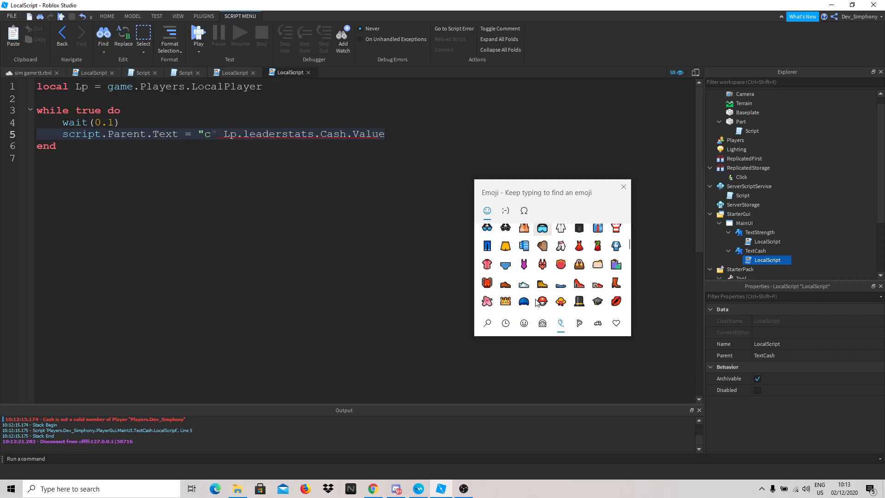
scroll(537, 300, "down", 8)
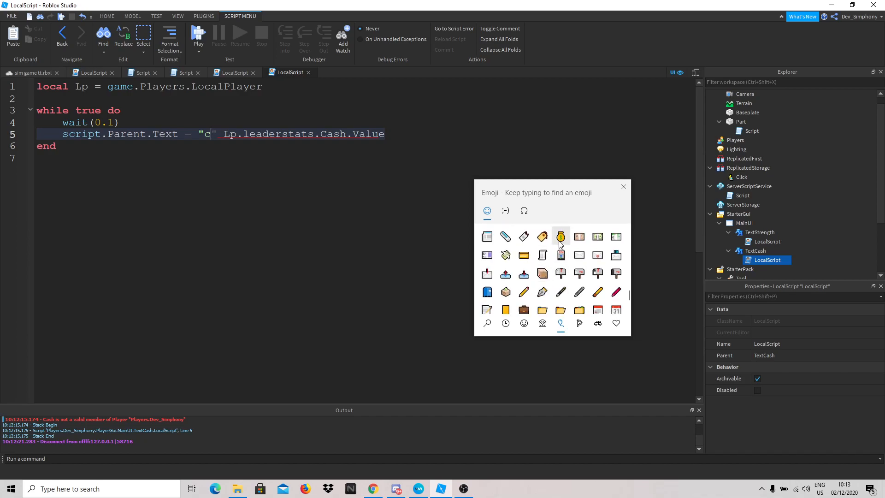
left_click(560, 241)
left_click(623, 187)
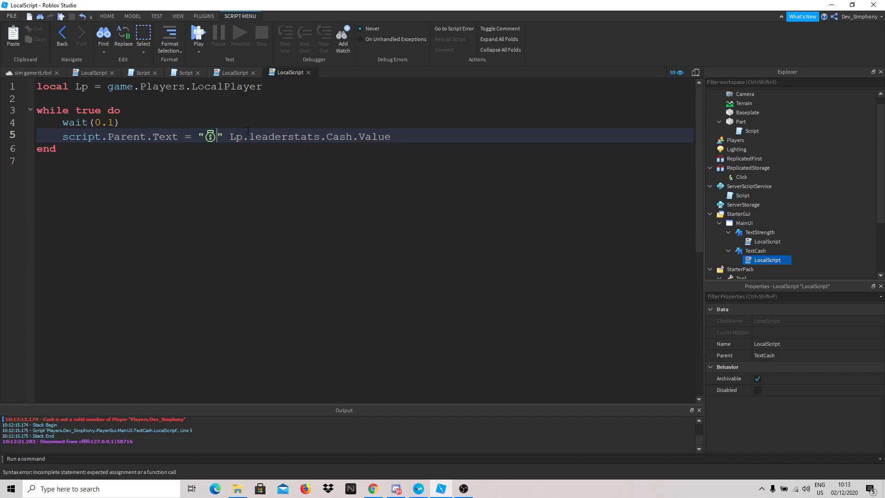
left_click(214, 127)
left_click(225, 134)
type("..")
- Replace all the code in TextStrength's LocalScript with a copy of TextCash's script
key("ctrl+a")
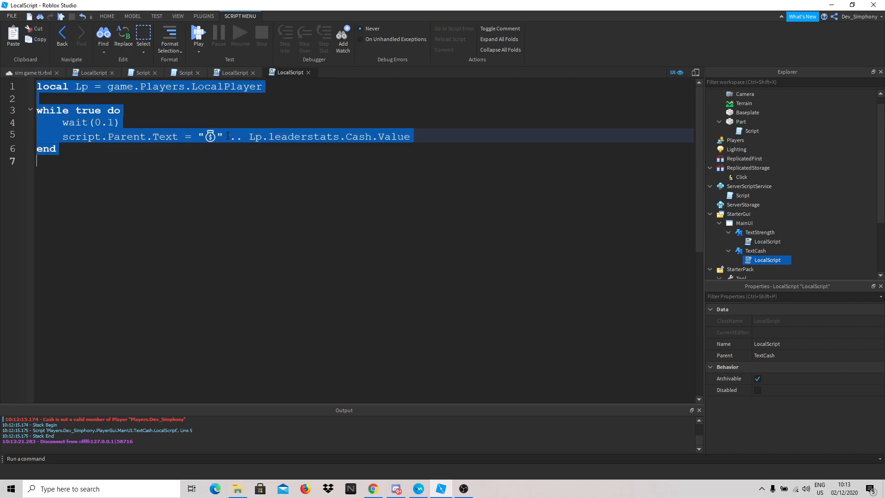
double_click(756, 241)
key("ctrl+a")
key("ctrl+v")
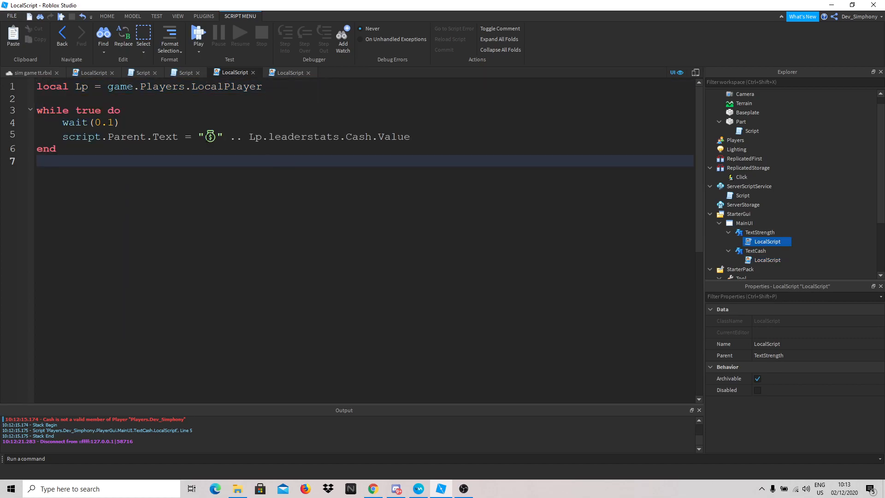
- In TextStrength's LocalScript, replace the money bag emoji in the string with the flexed biceps emoji and save the file
left_click(217, 136)
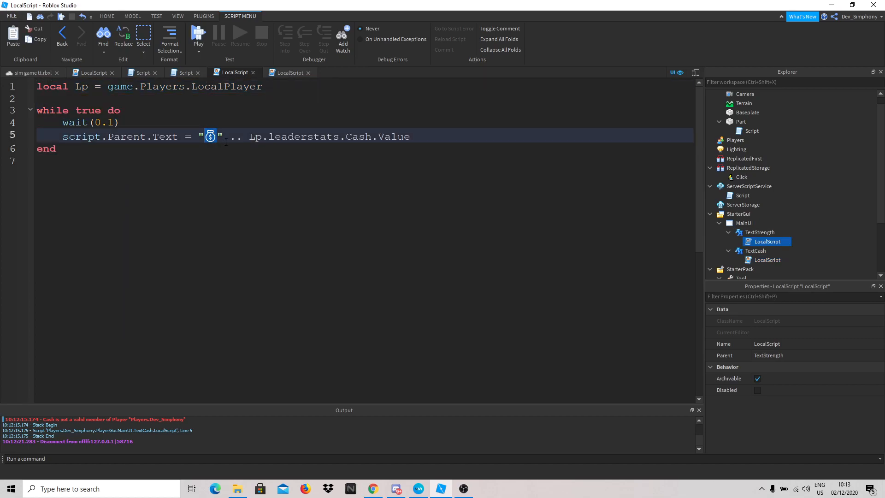
key("BackSpace")
type("Musc")
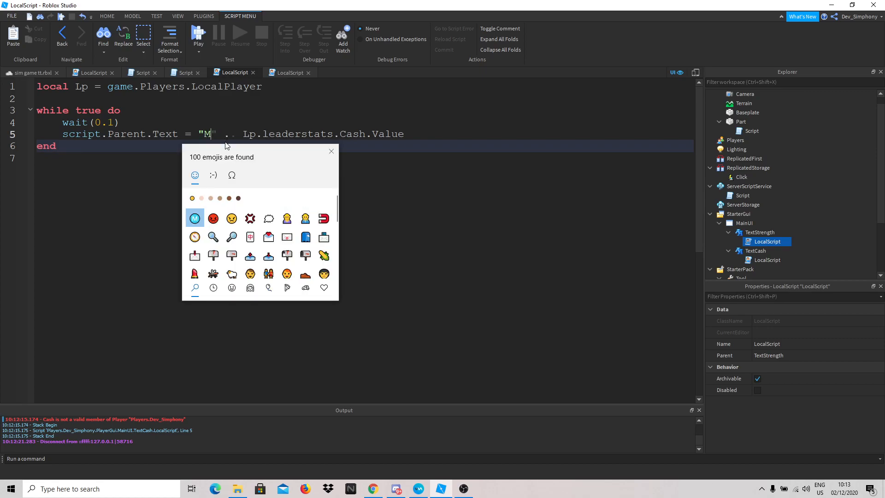
left_click(195, 218)
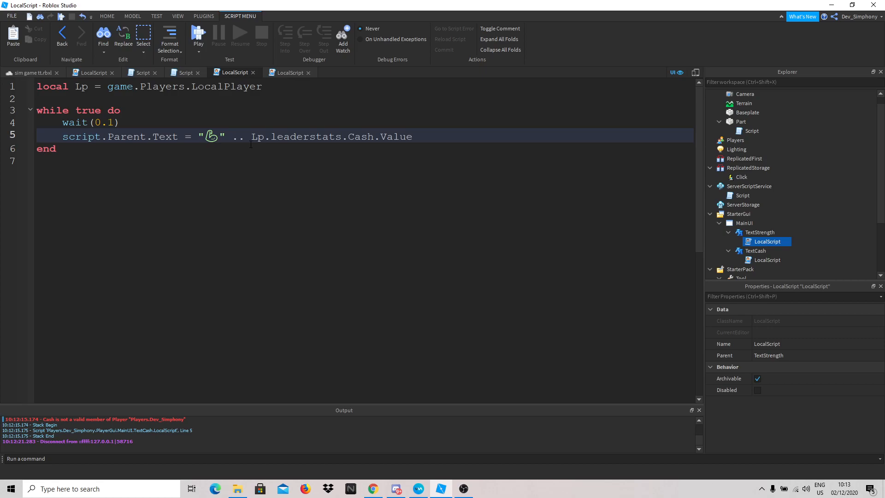
key("ctrl+s")
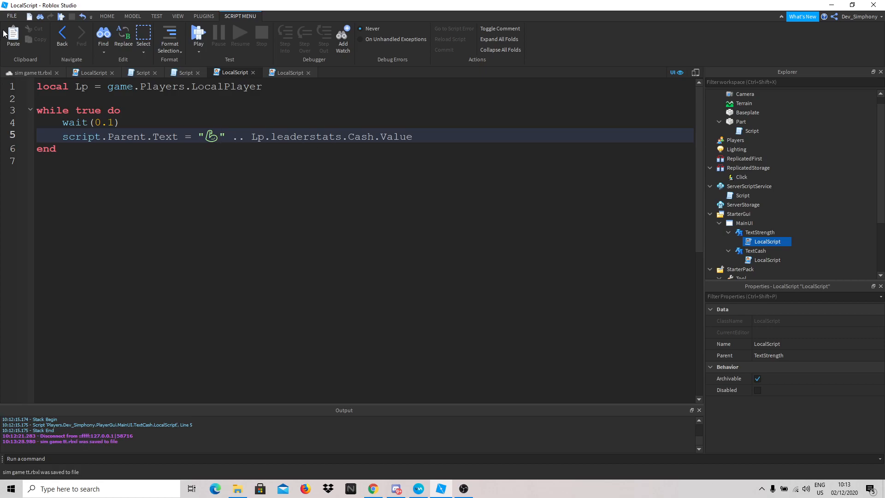
- Playtest the game and use the tool repeatedly to check whether the Strength label follows the leaderboard value
left_click(26, 74)
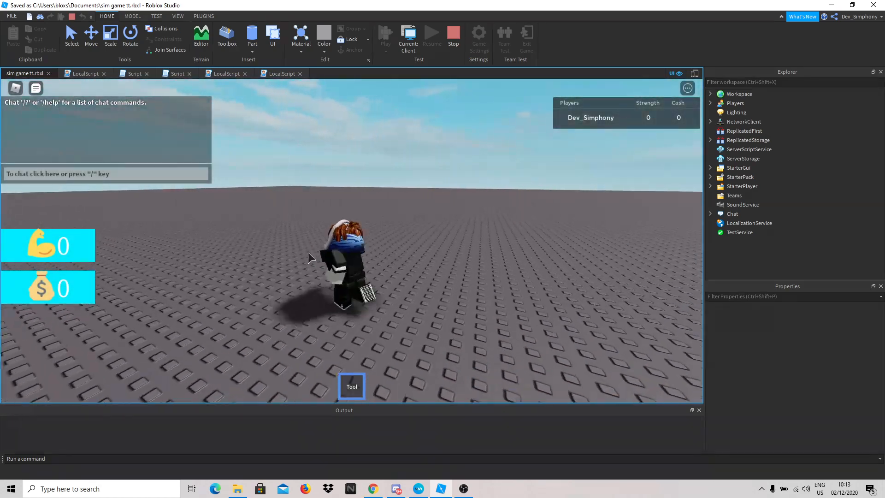
double_click(308, 252)
right_click_drag(308, 253, 308, 253)
triple_click(348, 254)
triple_click(348, 254)
triple_click(347, 254)
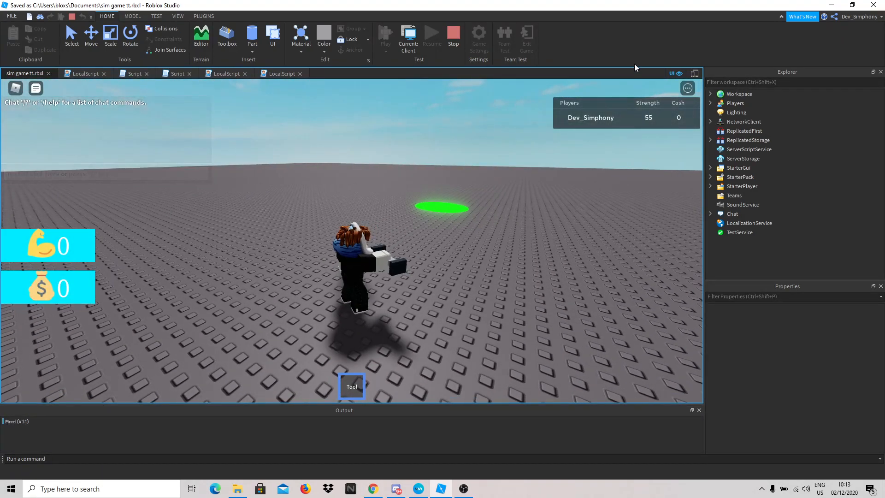
key("1")
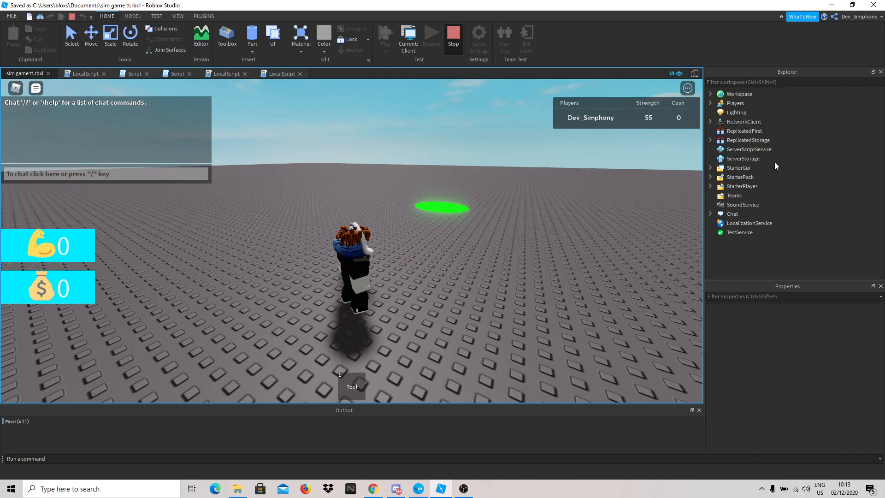
- In TextStrength's LocalScript, change the text source to Lp.leaderstats.Strength.Value and save the file
double_click(761, 243)
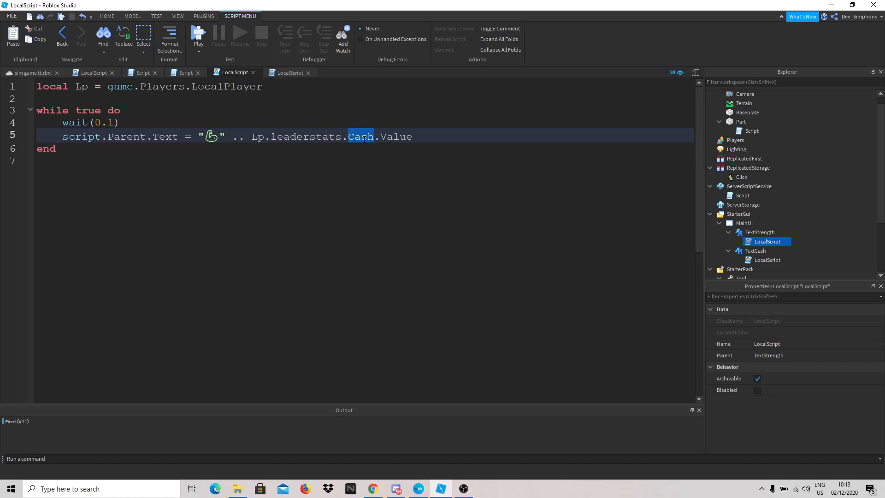
type("Strengt")
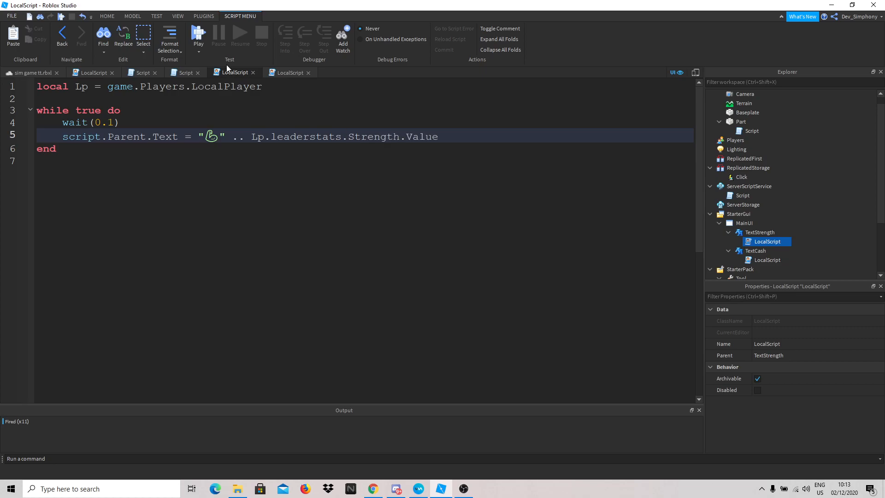
key("ctrl+s")
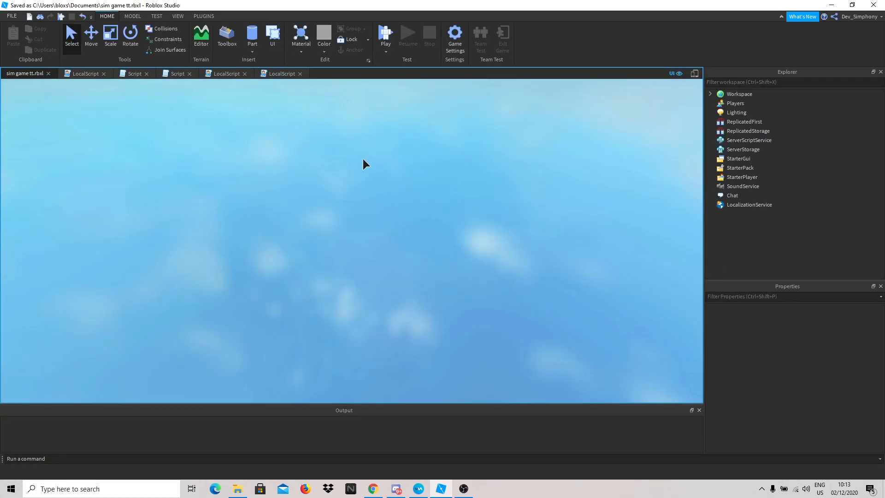
- Start a playtest and use the equipped tool repeatedly to check that the biceps label tracks Strength
key("F5")
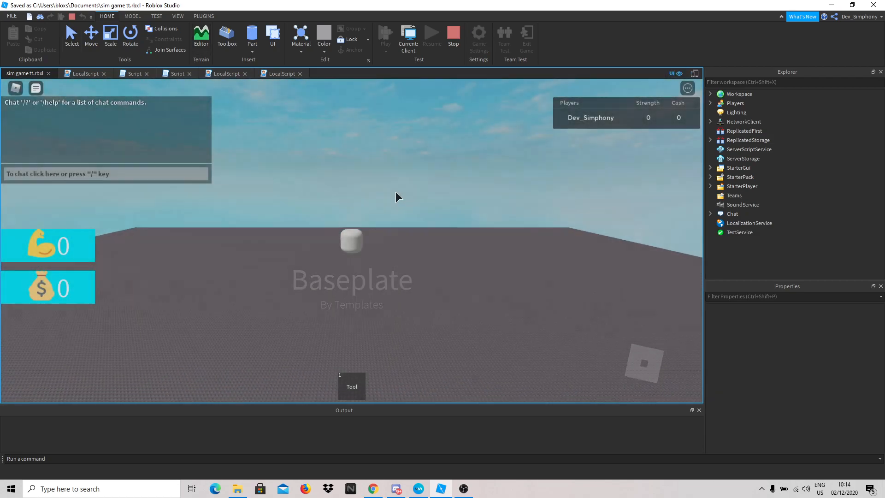
right_click_drag(441, 192, 441, 193)
key("1")
left_click(441, 192)
left_click(441, 192)
left_click(441, 193)
left_click(441, 193)
key("w")
double_click(441, 193)
triple_click(468, 200)
triple_click(468, 200)
left_click(468, 200)
- Walk the character onto the green sell pad to check that the Cash label updates when Strength is sold
key("1")
key("w")
key("1")
left_click(441, 193)
key("w")
key("1")
key("1")
left_click(441, 192)
key("w")
- Earn more Strength with the tool and sell it on the green pad again to check both labels
triple_click(441, 193)
triple_click(441, 192)
triple_click(441, 193)
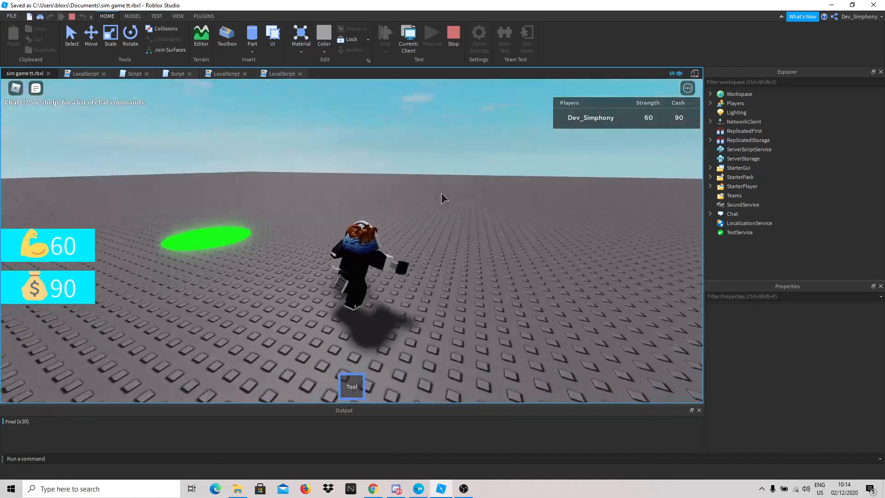
triple_click(337, 199)
triple_click(340, 200)
triple_click(341, 200)
left_click(341, 200)
key("1")
right_click_drag(341, 200, 325, 219)
key("w")
key("a")
key("w")
key("a")
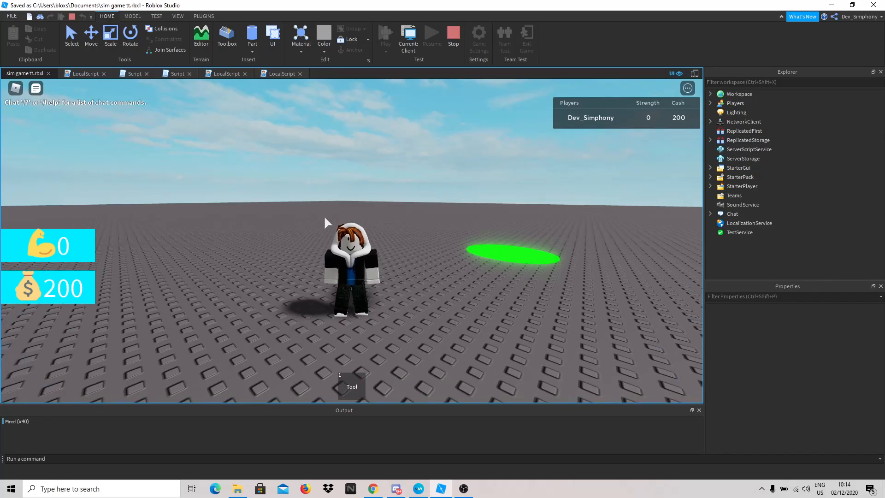
right_click_drag(417, 266, 417, 267)
key("w")
key("w")
key("s")
key("a")
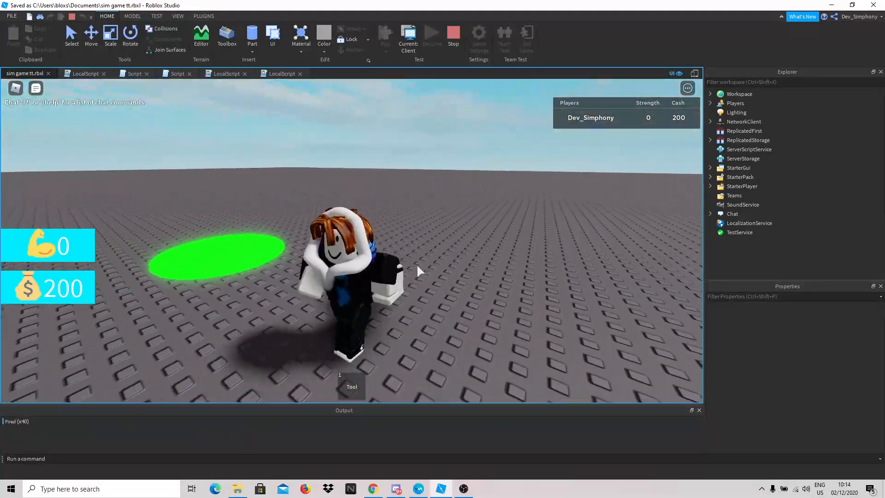
scroll(224, 254, "up", 5)
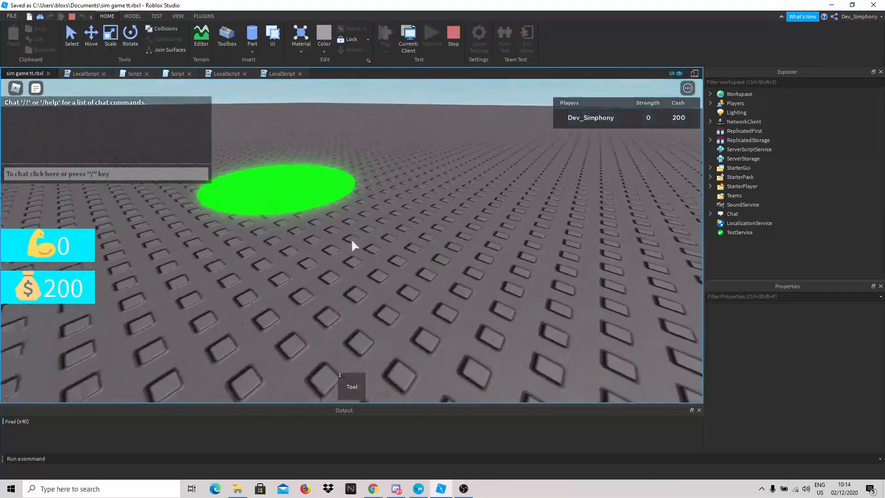
key("w")
scroll(352, 246, "down", 5)
key("w")
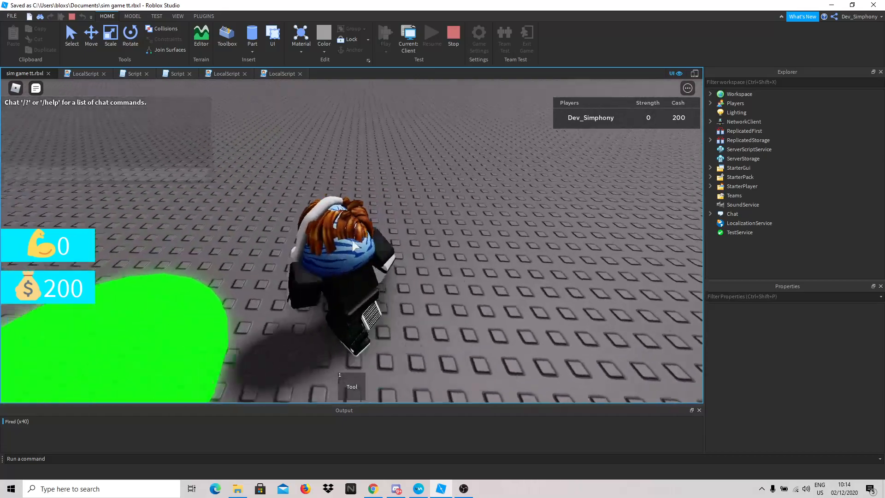
right_click_drag(355, 246, 354, 246)
key("s")
key("d")
key("w")
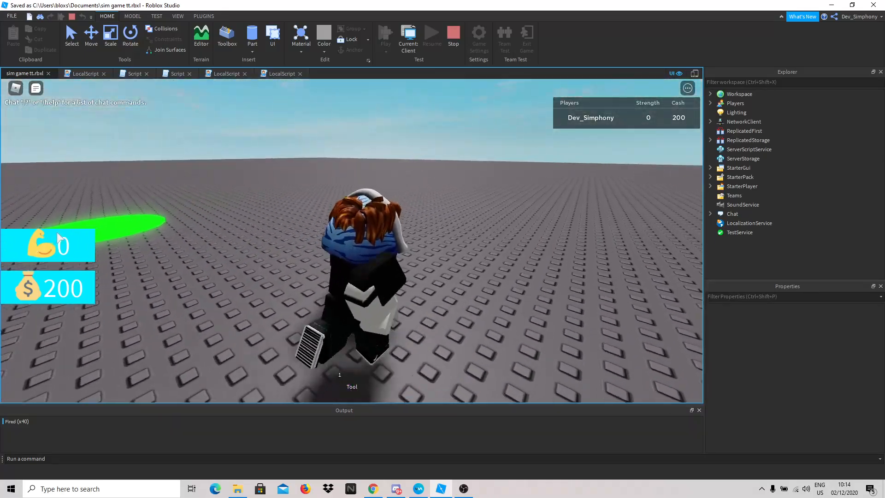
right_click_drag(297, 254, 298, 254)
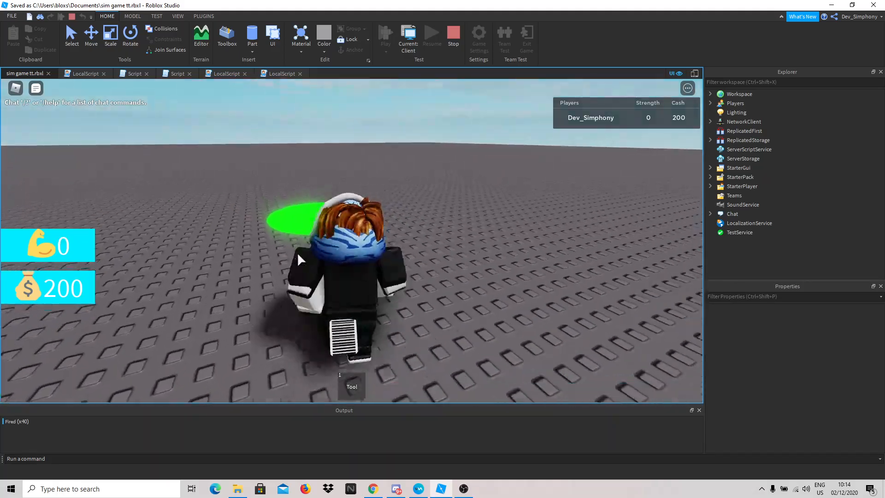
scroll(298, 254, "down", 2)
key("shift")
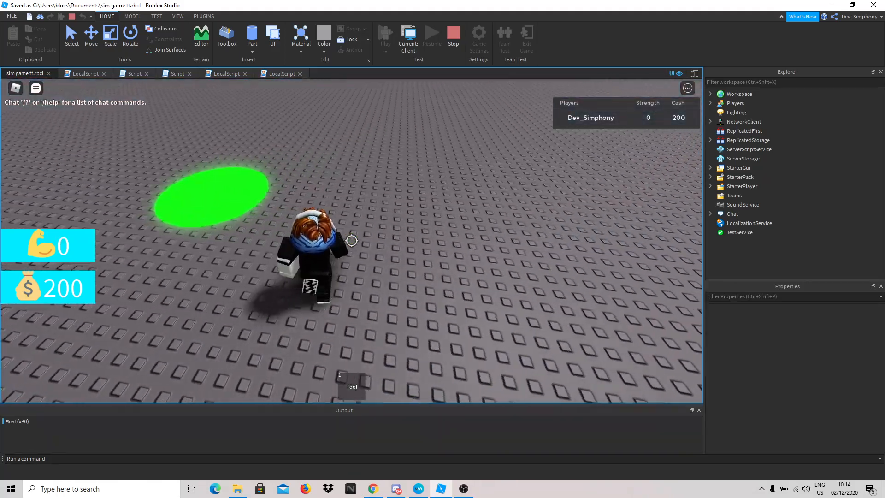
key("w")
key("space")
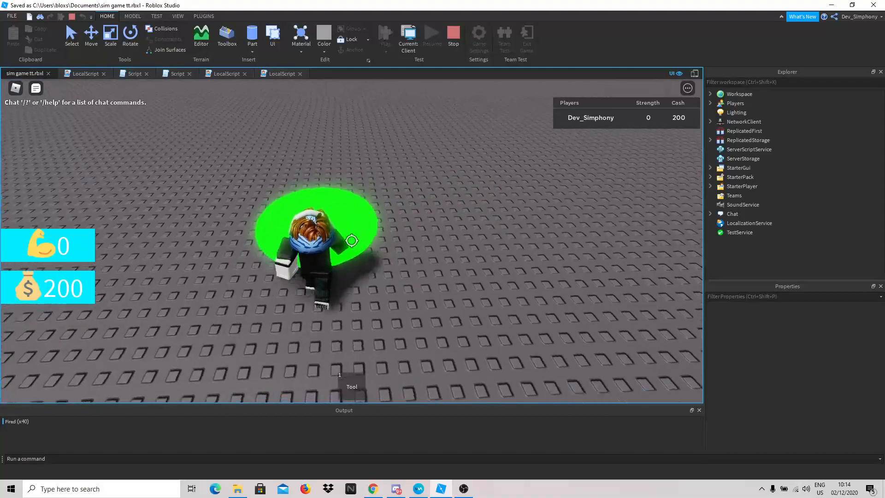
key("space")
key("shift")
key("w")
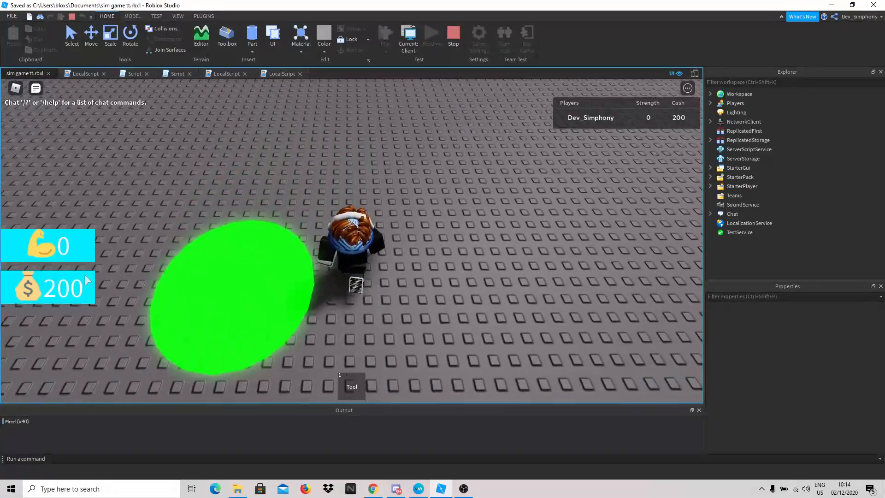
key("s")
right_click_drag(263, 251, 262, 251)
key("w")
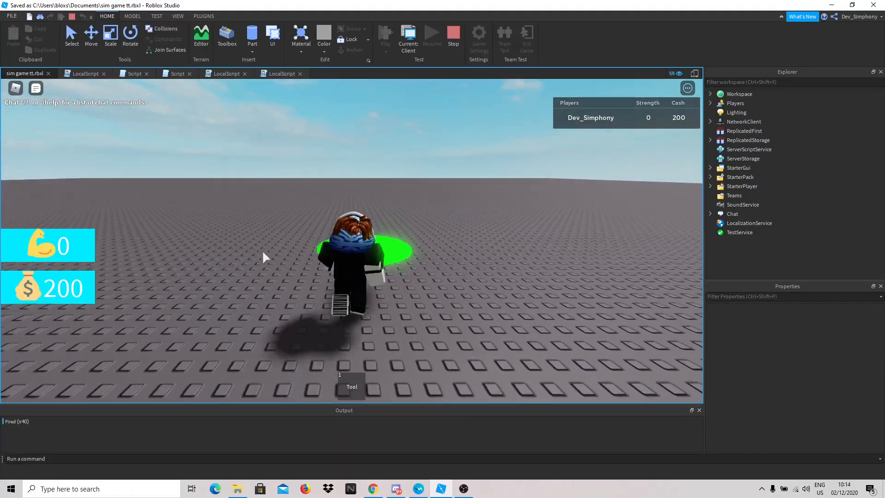
key("s")
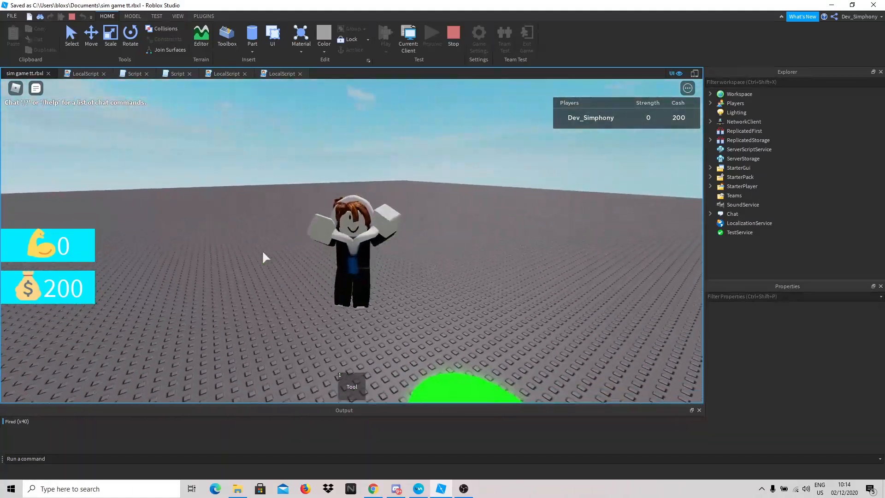
key("w")
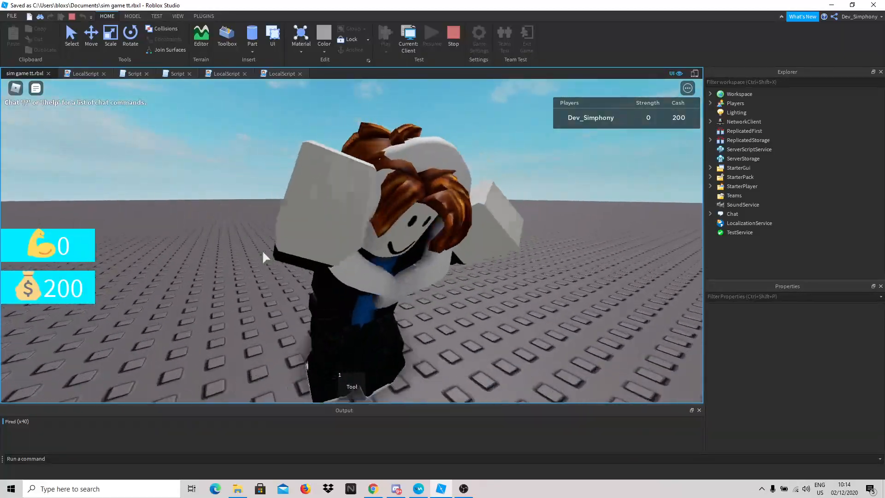
key("d")
right_click_drag(262, 252, 263, 252)
key("space")
key("w")
key("d")
key("s")
key("w")
key("s")
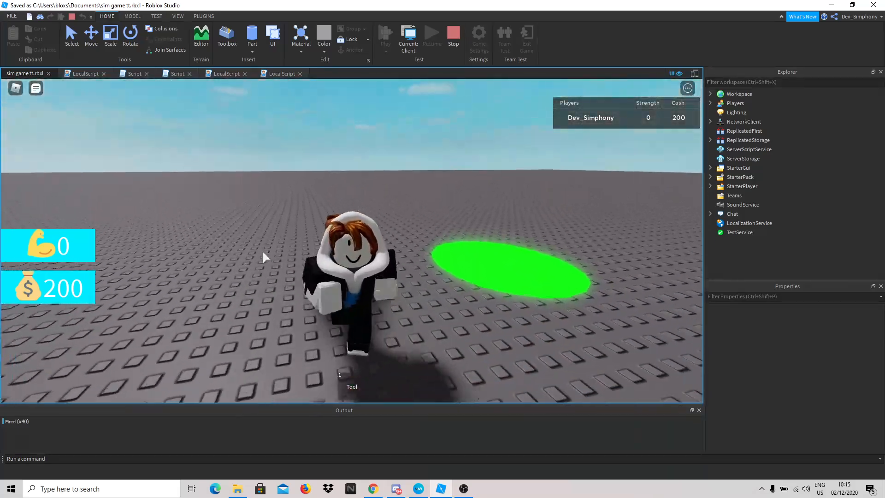